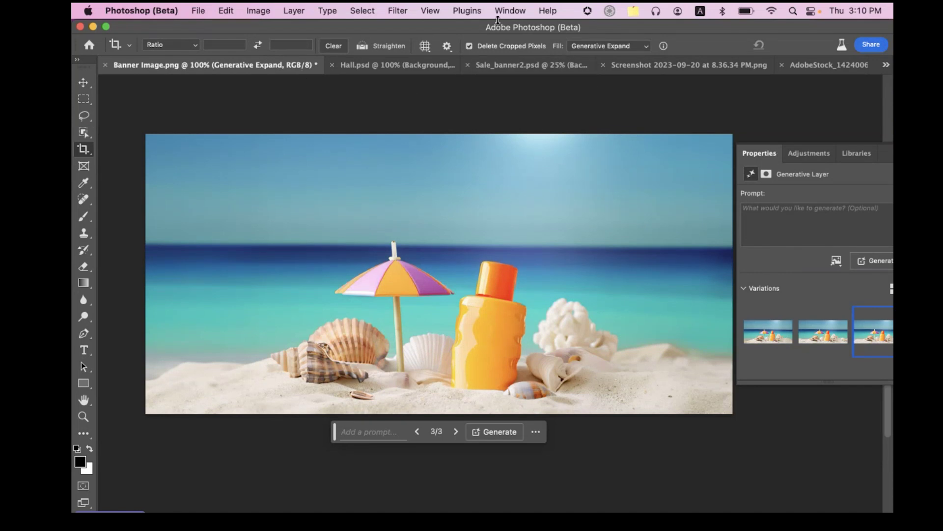
Open the Layers panel and toggle the Generative Expand layer's visibility off and back on.
click(508, 10)
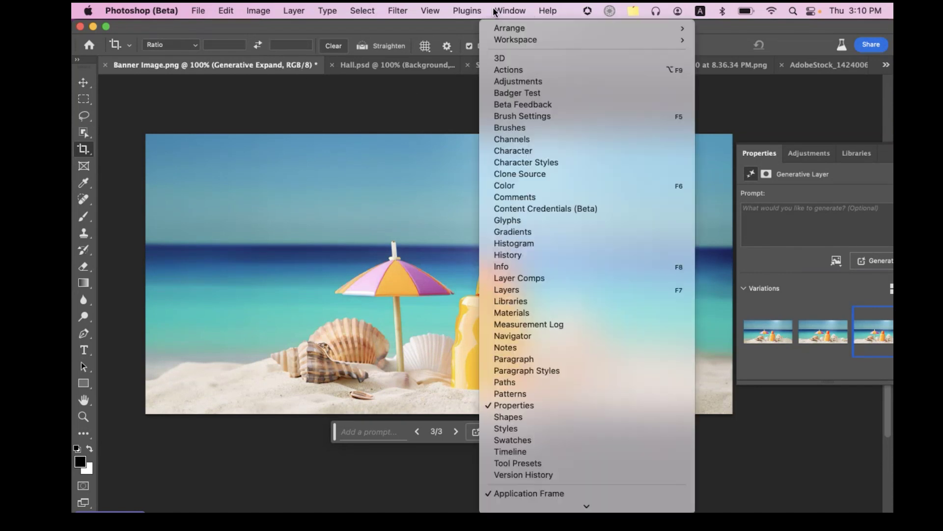
click(535, 290)
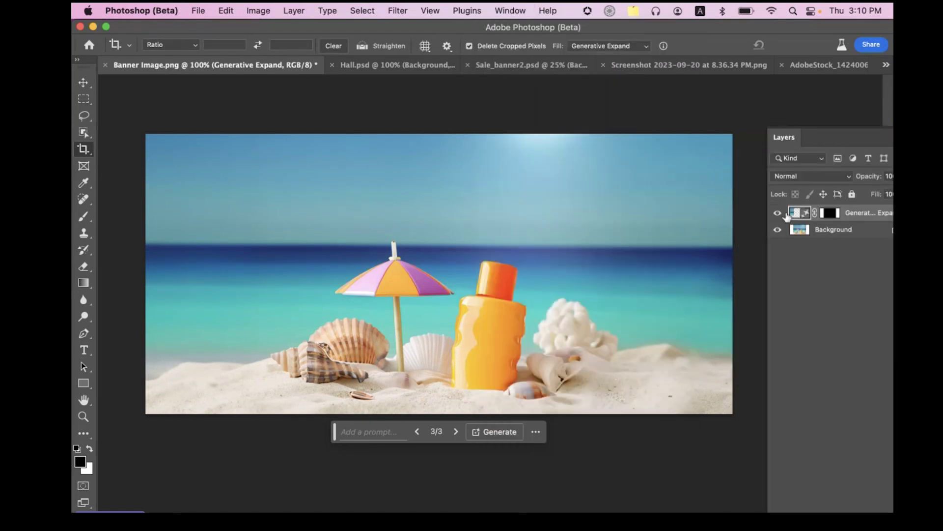
click(778, 213)
click(777, 213)
Select the Background layer and extend the canvas below the sand with a Generative Expand crop, without a prompt.
click(874, 235)
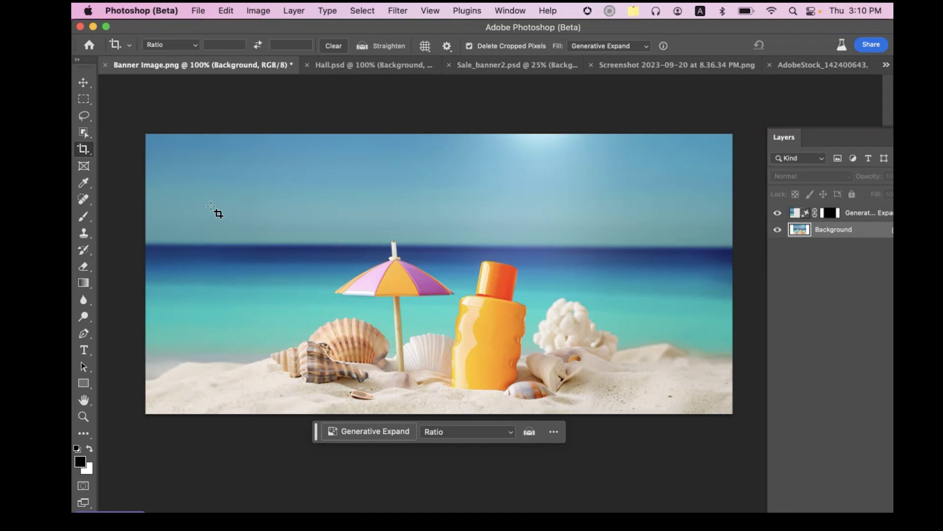
click(84, 150)
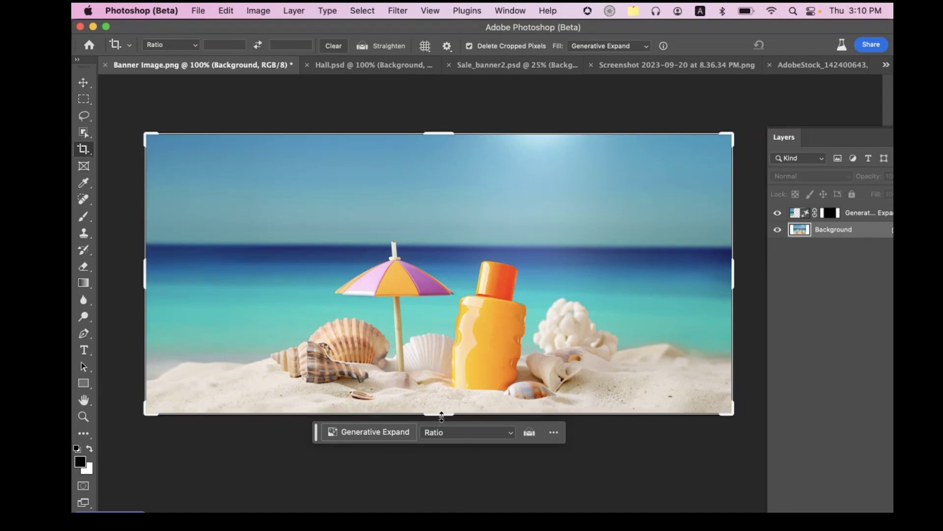
drag(441, 416, 440, 442)
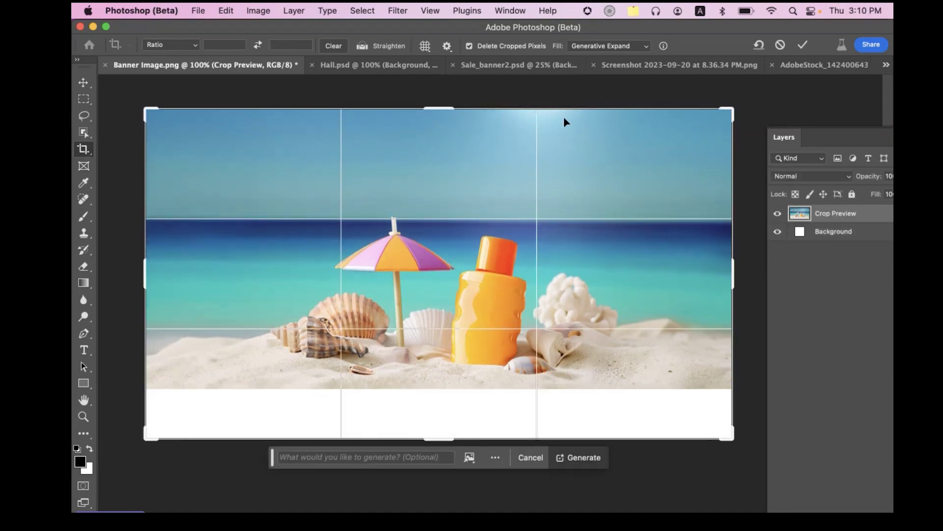
click(798, 46)
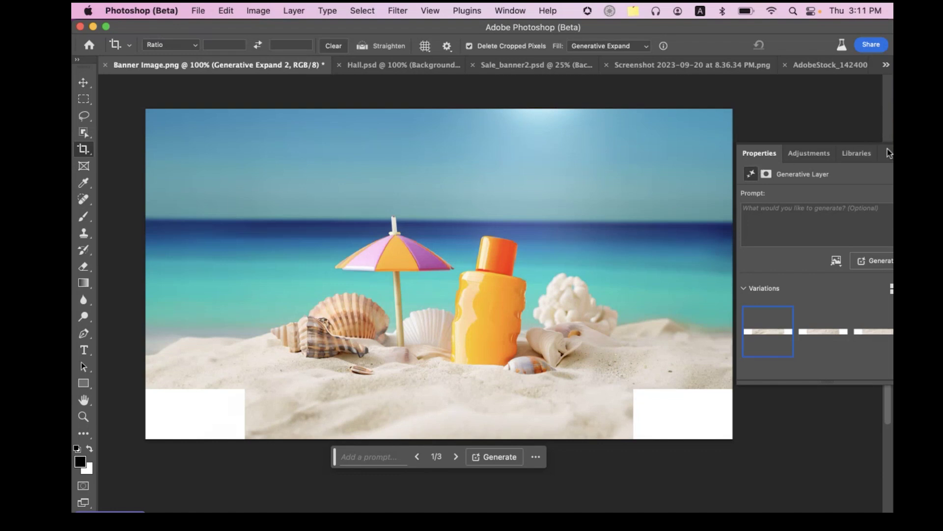
Bring the Layers panel back up and hide both generative layers to compare what each one covers.
drag(889, 153, 853, 195)
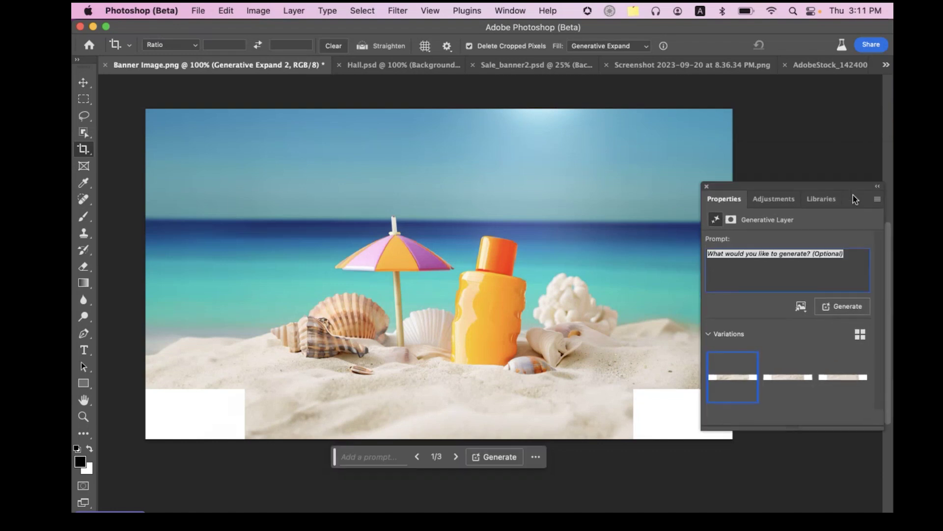
click(512, 11)
click(540, 291)
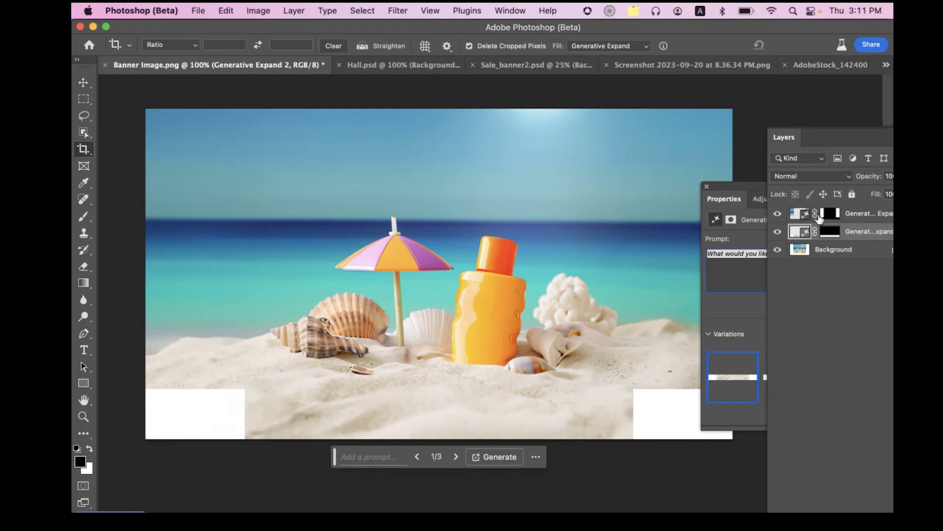
click(776, 213)
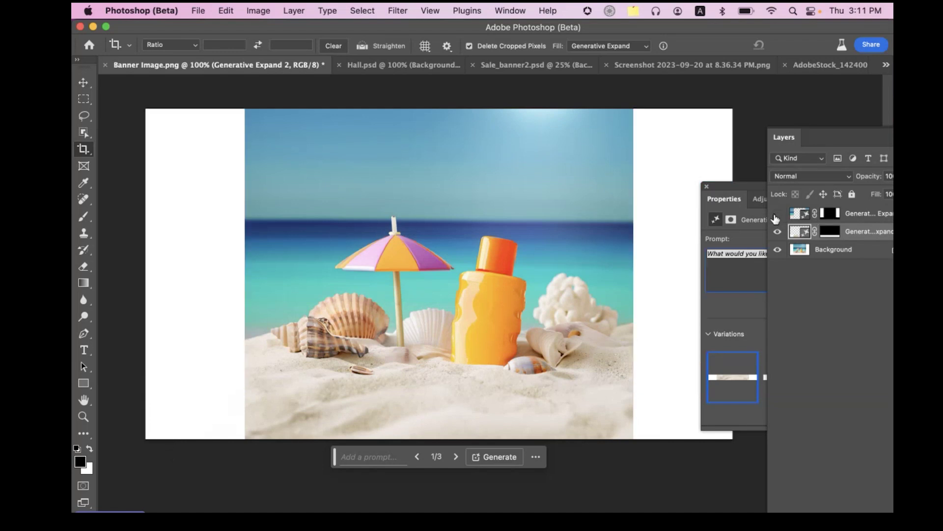
click(777, 215)
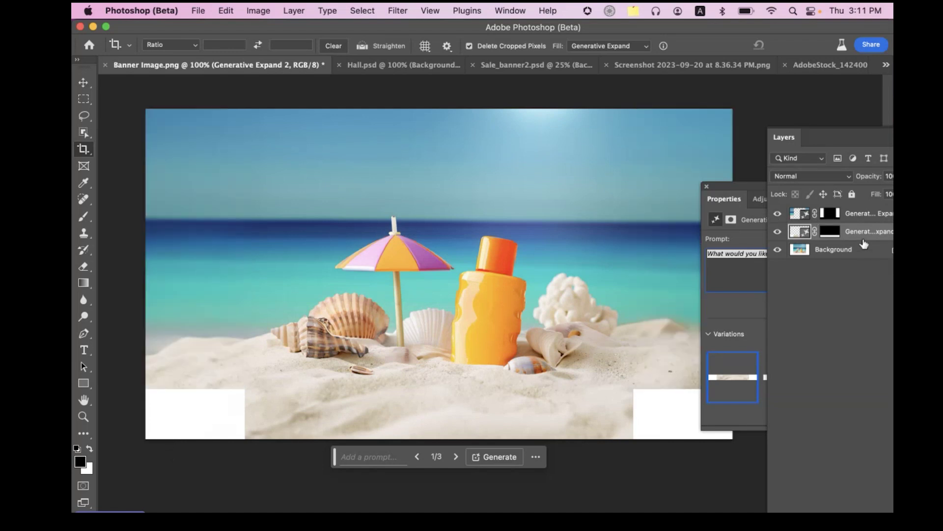
key(super+comma)
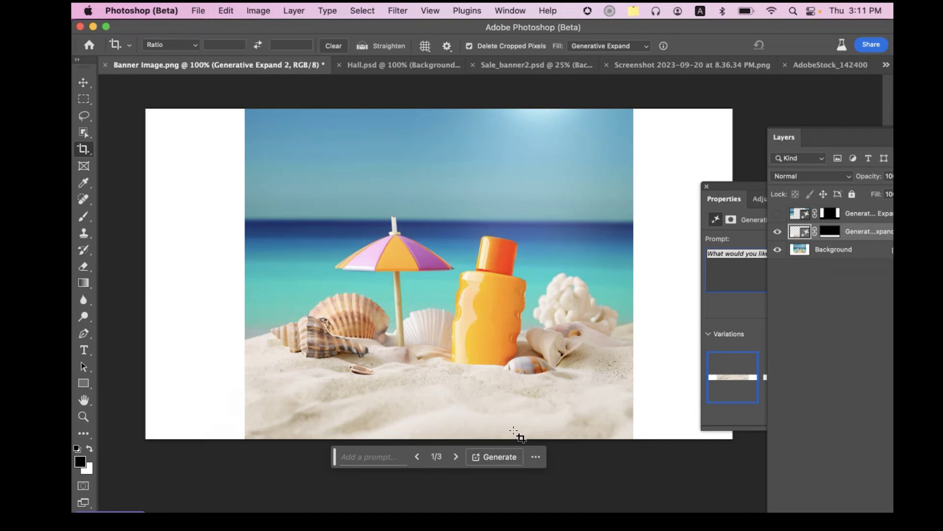
click(780, 232)
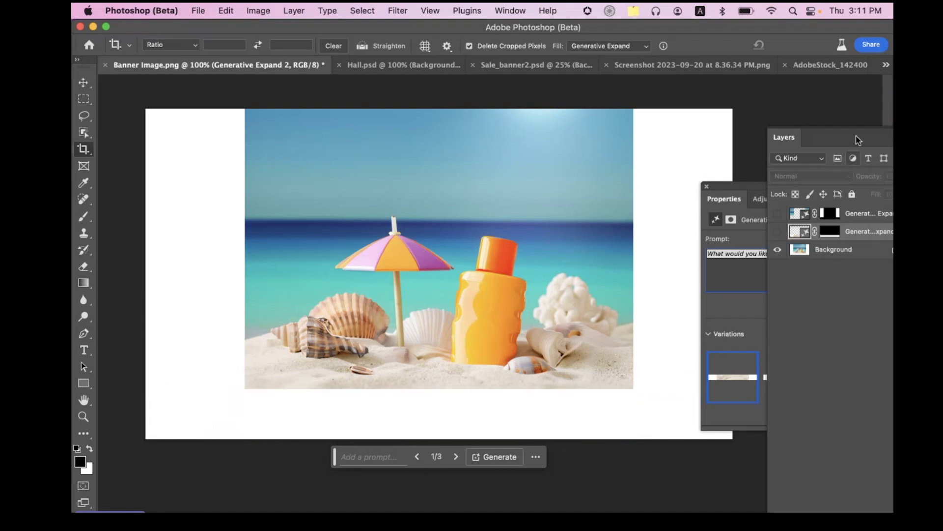
Delete the Generative Expand 2 layer.
drag(853, 131, 810, 79)
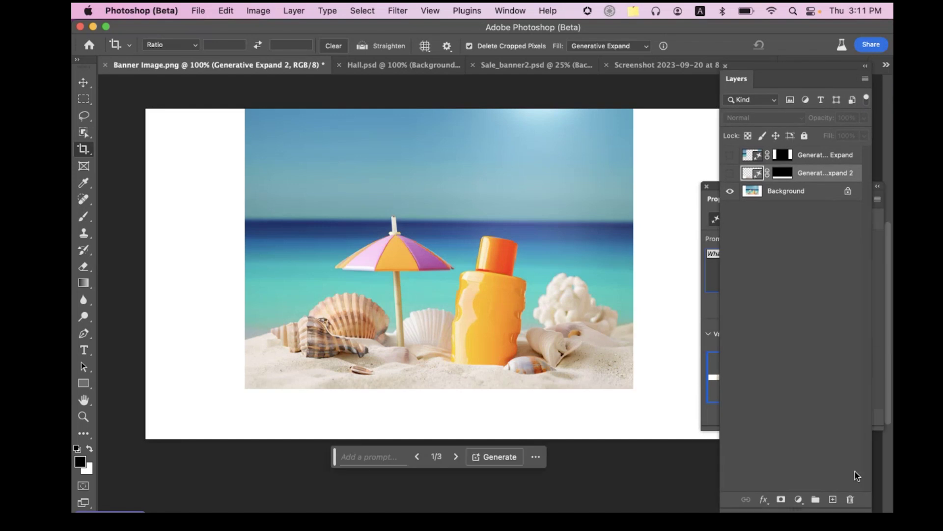
click(850, 499)
click(542, 214)
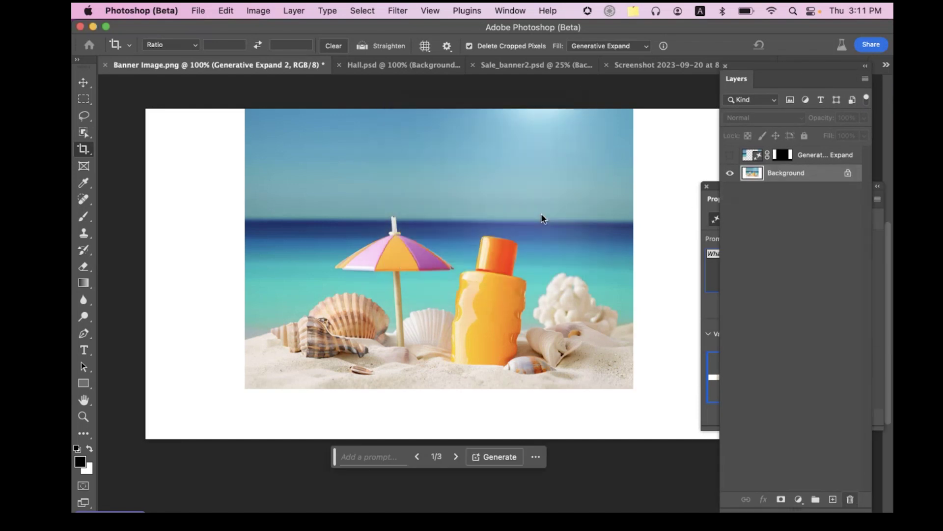
Make the Generative Expand layer visible again and flatten it with the Background into a single layer.
click(834, 157)
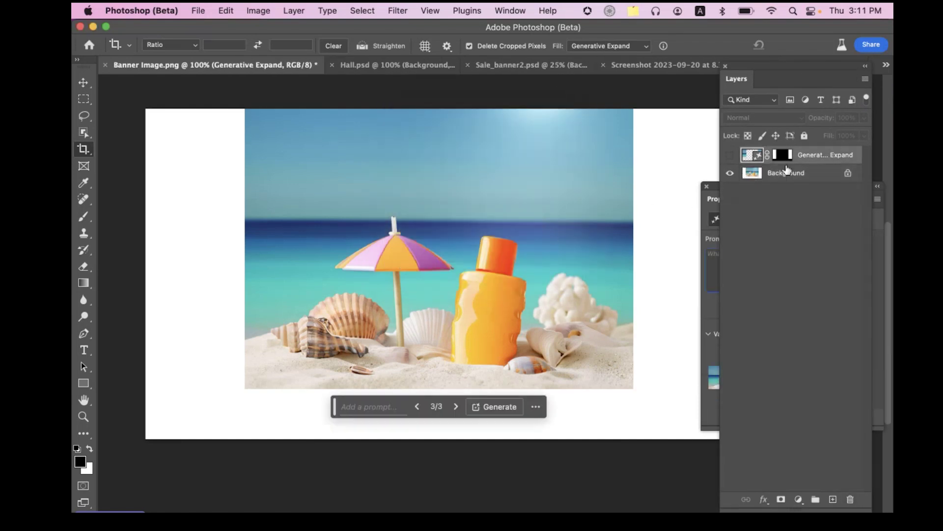
click(730, 155)
click(824, 183)
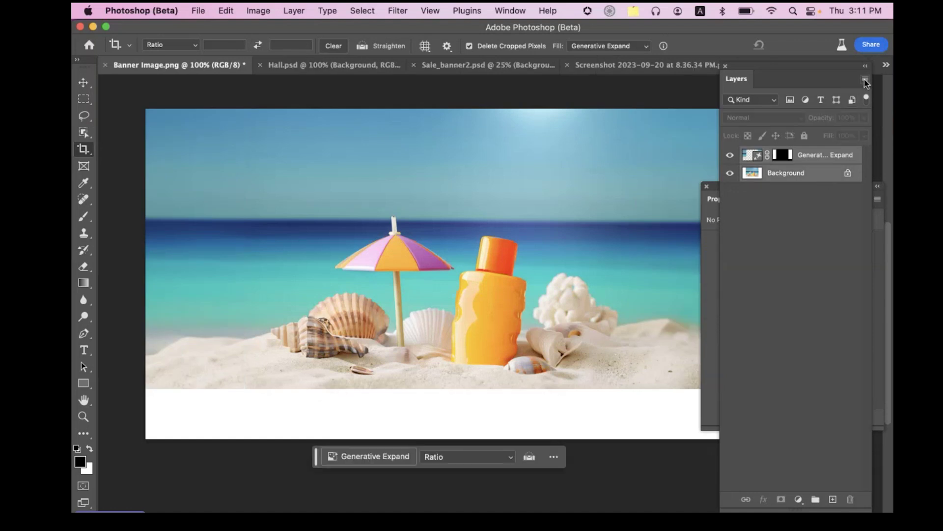
click(866, 82)
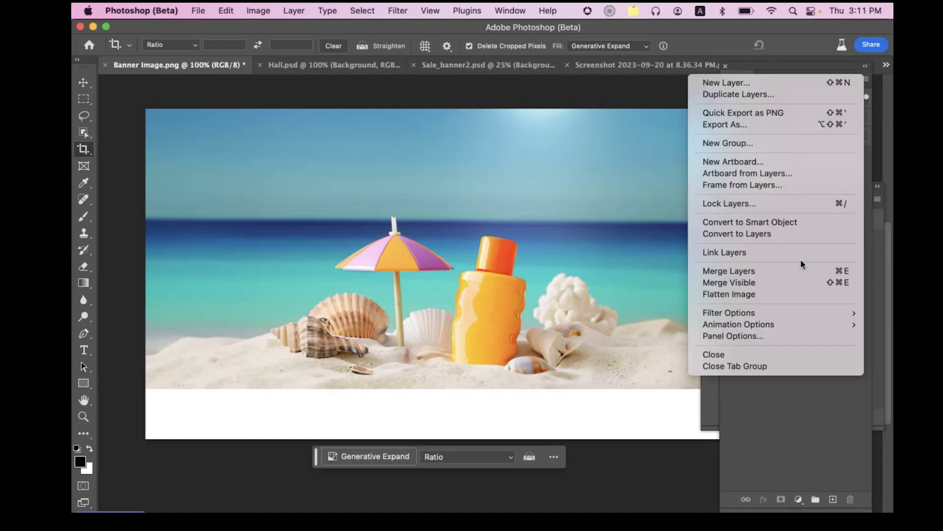
click(775, 293)
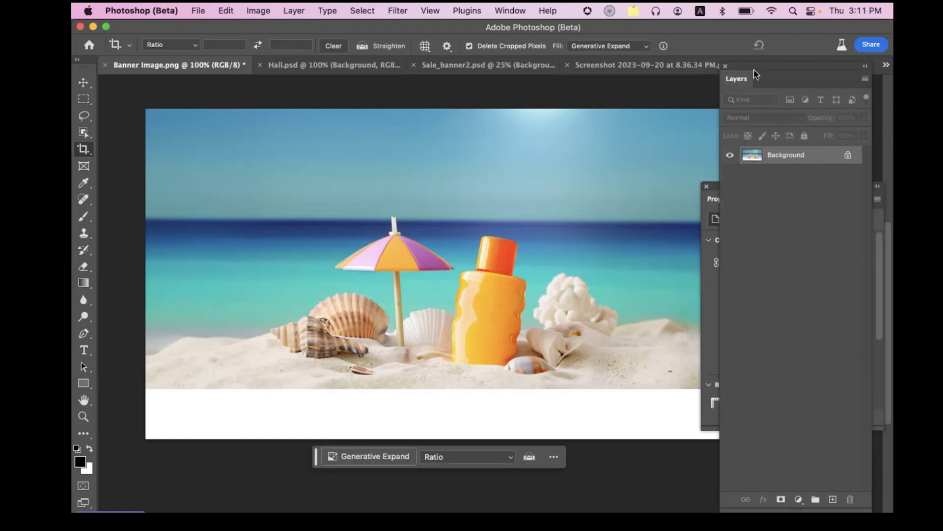
Marquee-select the white strip below the beach with a thin overlap of sand, and close the Properties panel.
drag(787, 72, 803, 76)
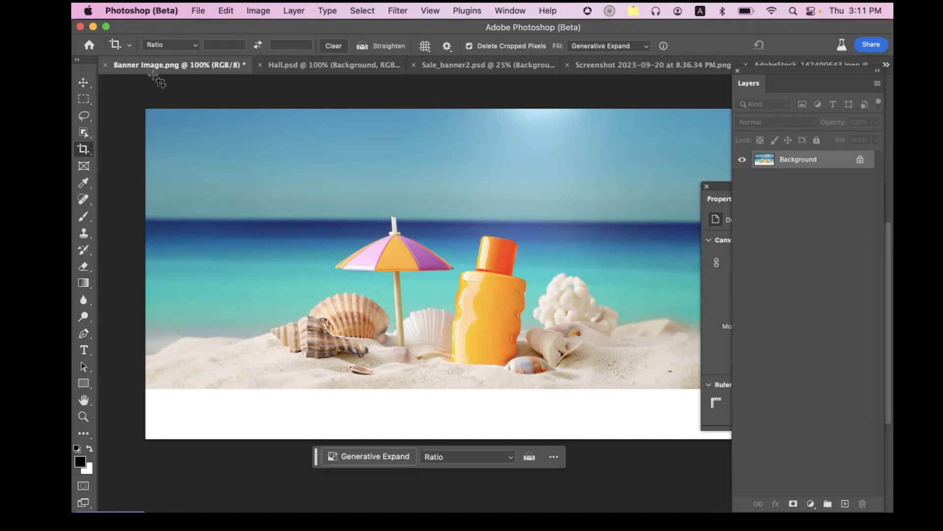
key(super+minus)
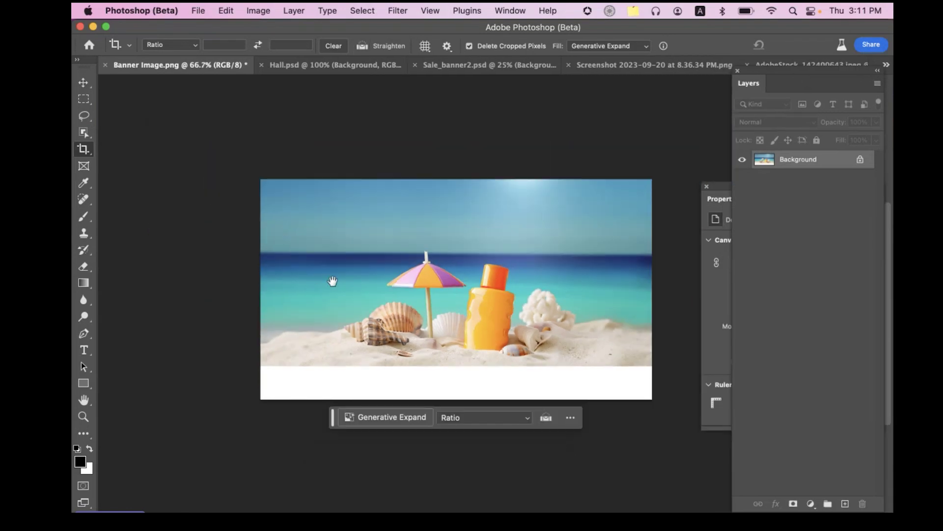
drag(330, 280, 290, 244)
click(84, 98)
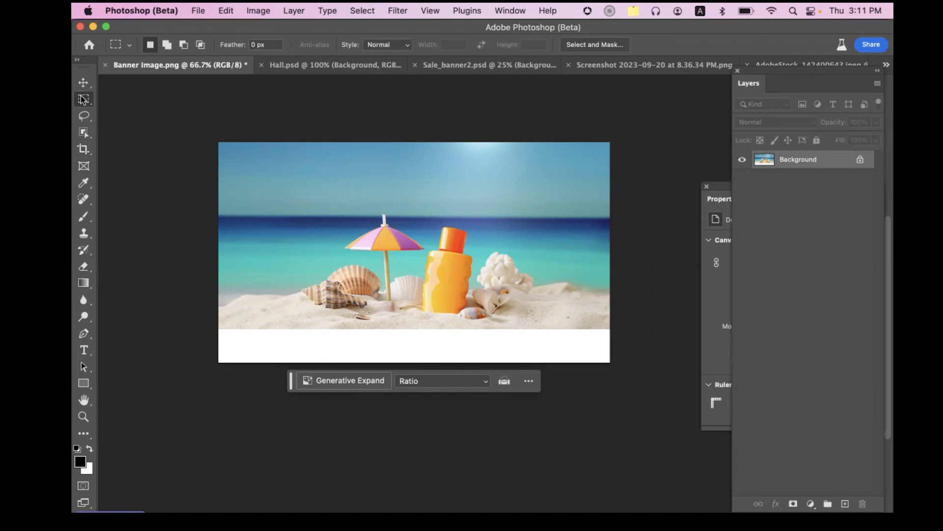
drag(215, 317, 665, 385)
key(super+1)
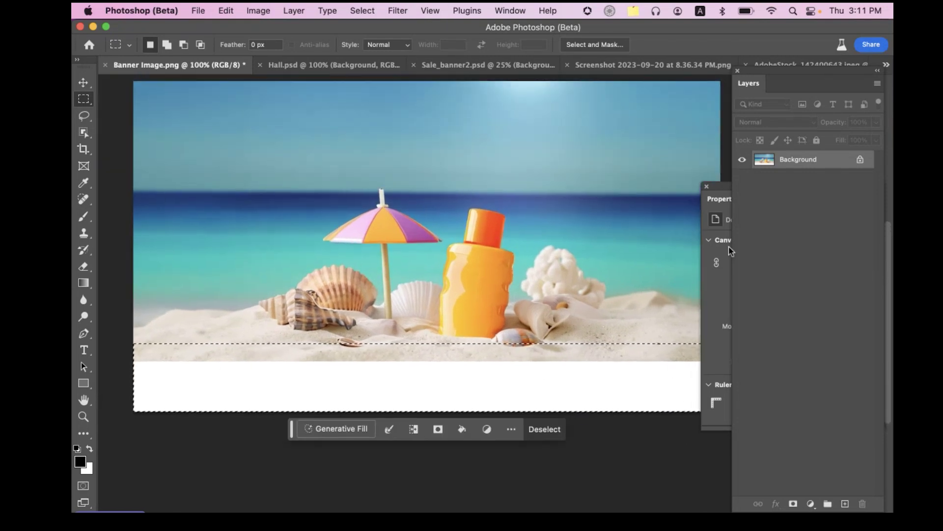
click(706, 186)
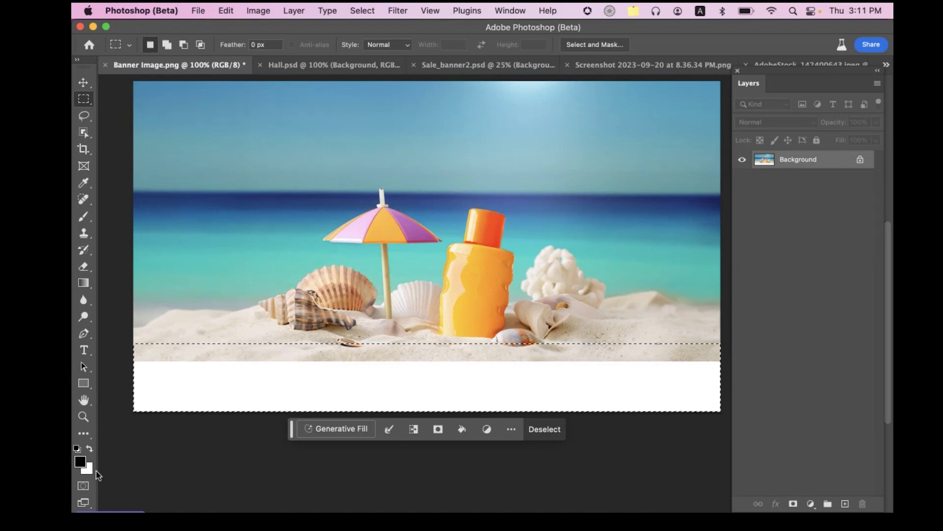
Try replacing the selection with one covering only the white strip up to the sand's edge, and undo it.
click(269, 321)
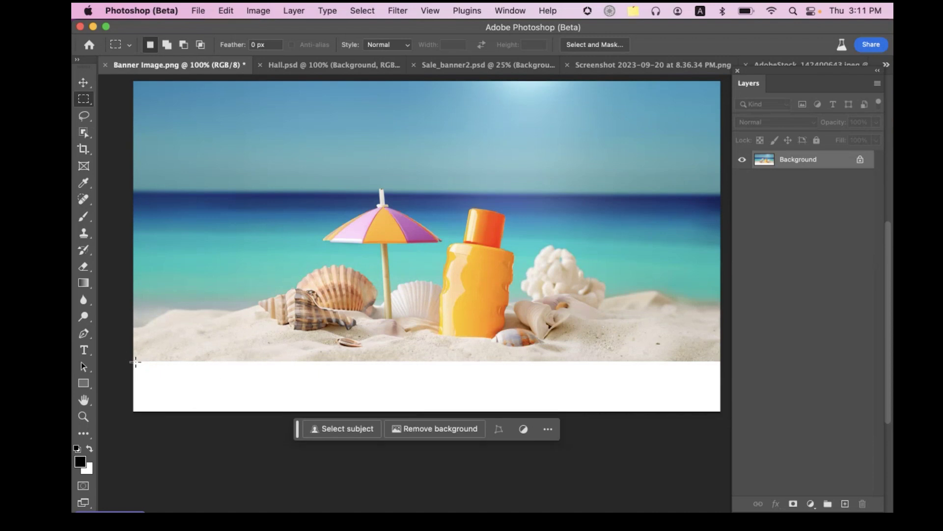
drag(132, 359, 722, 427)
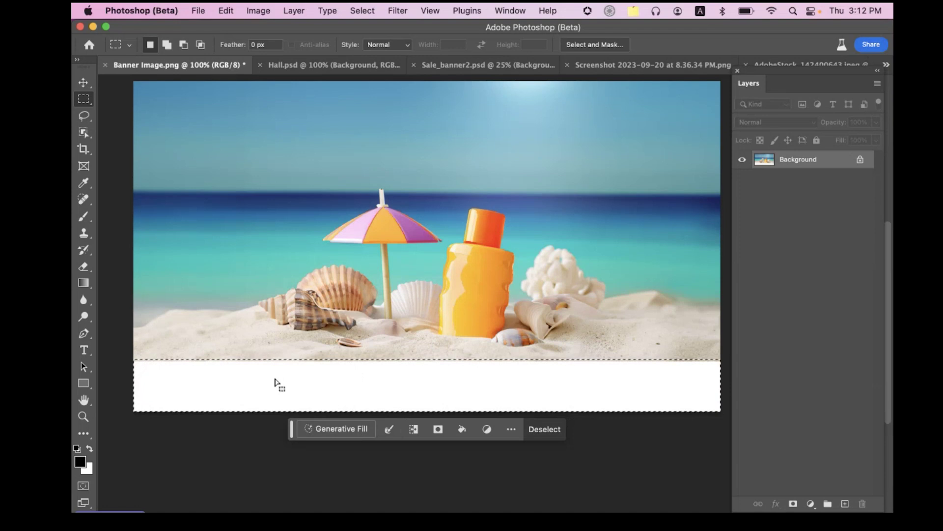
key(super+z)
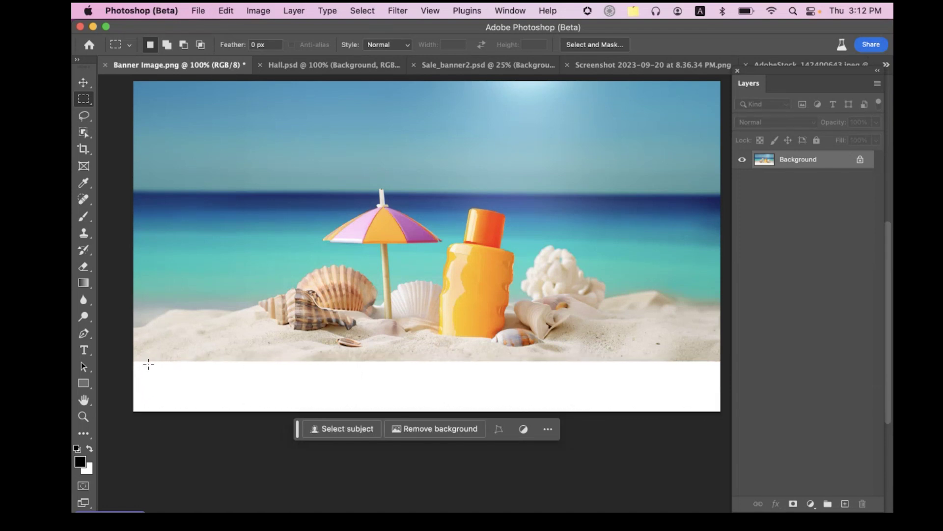
Reselect the white strip including a thin band of sand and apply Generative Fill with the prompt "sea".
drag(133, 343, 732, 419)
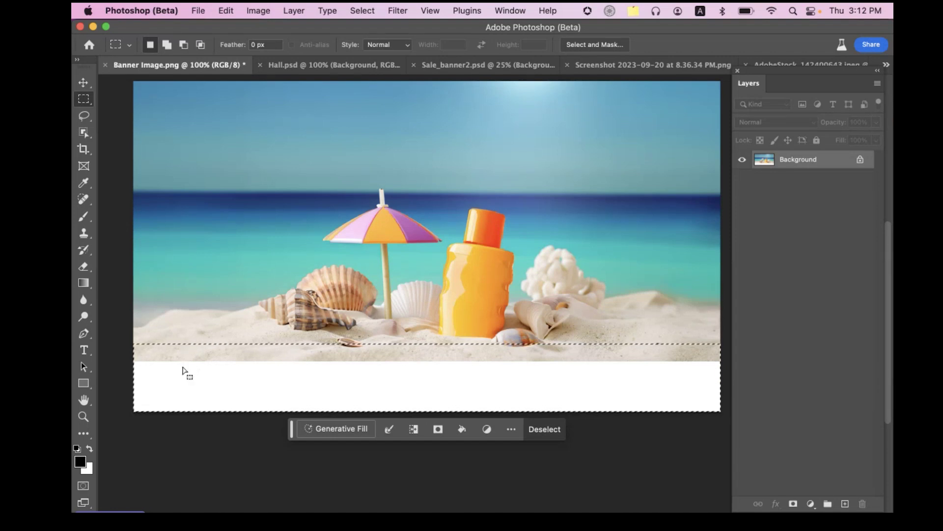
click(343, 429)
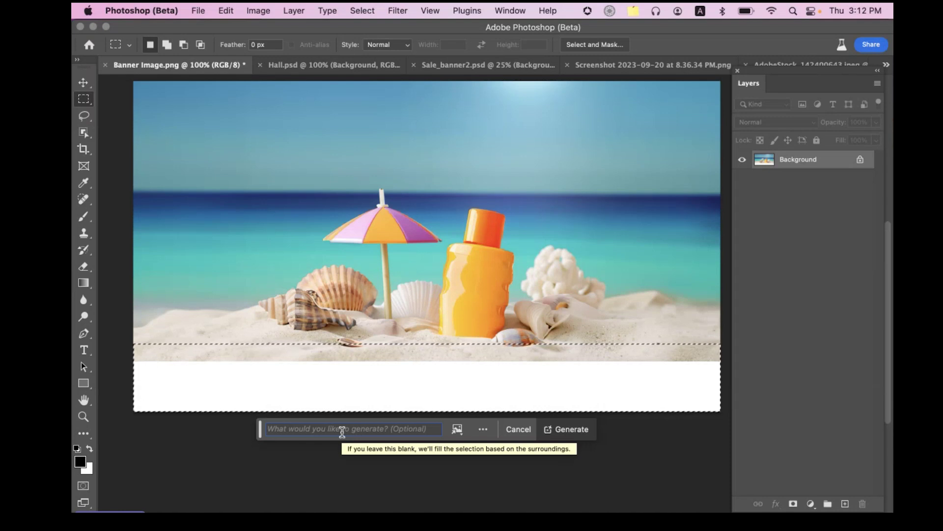
click(342, 431)
text(se)
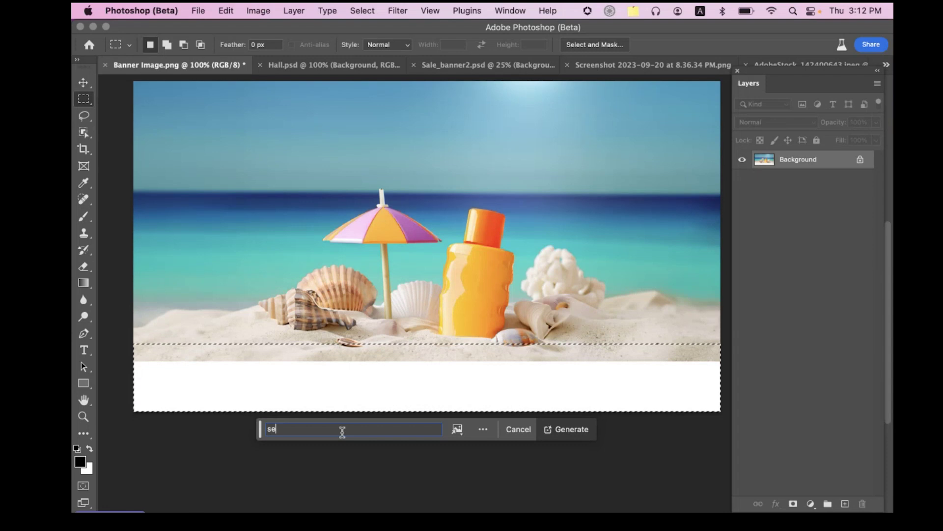
text(a)
key(Return)
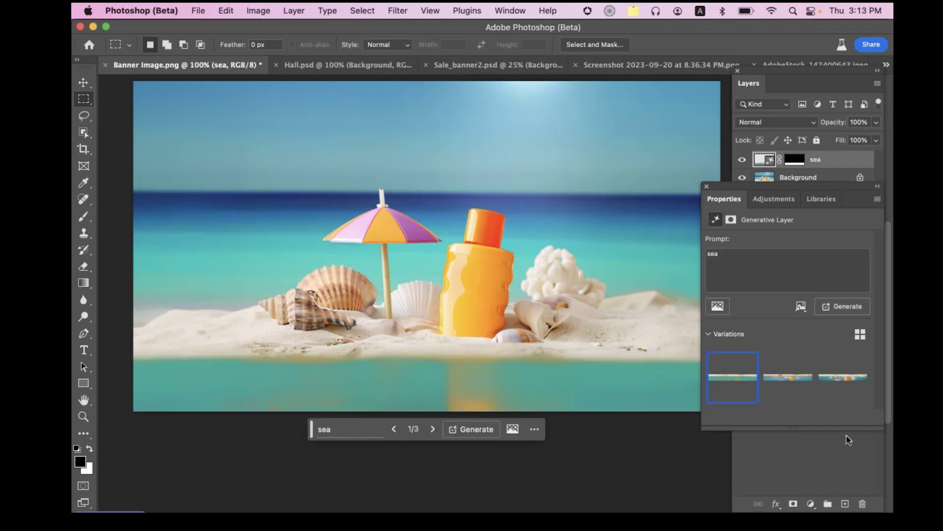
Inspect the second sea variation at different zoom levels and apply the third variation.
click(789, 384)
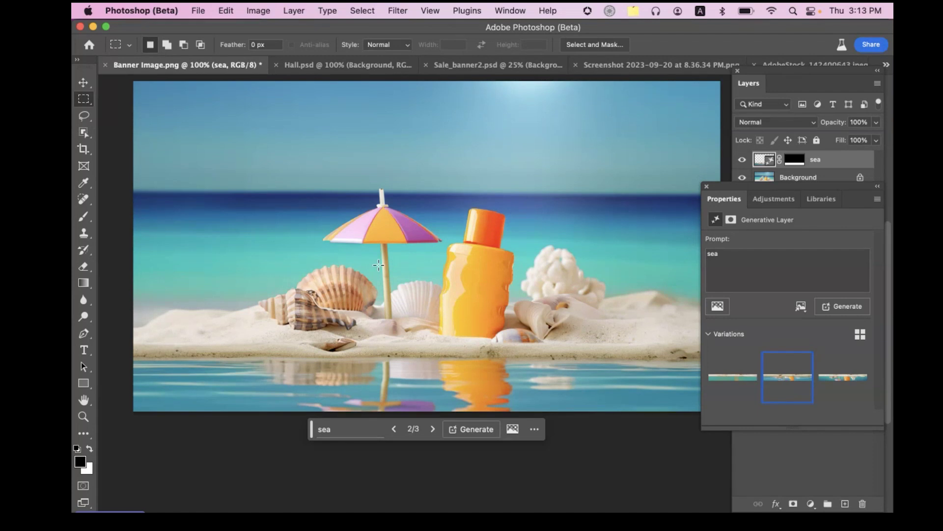
key(super+minus)
scroll(378, 264, right, 3)
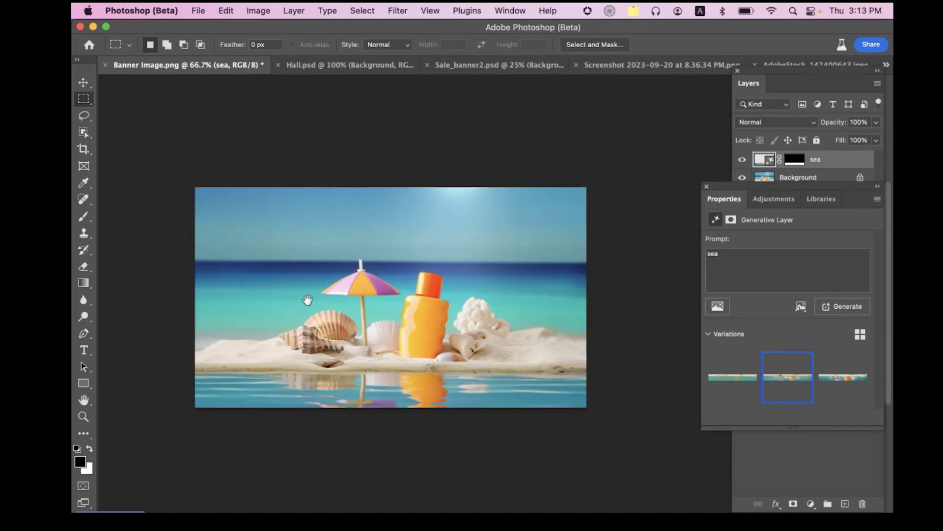
key(super+plus)
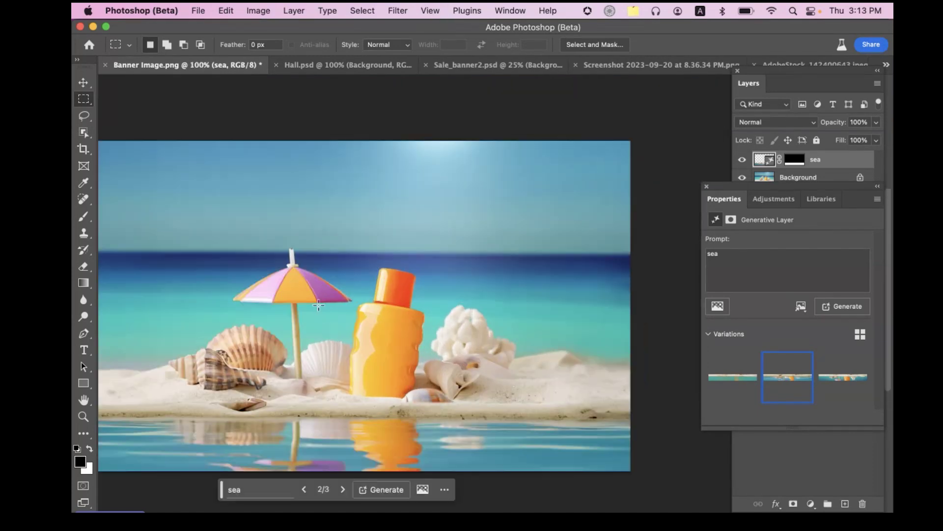
scroll(319, 305, left, 3)
scroll(318, 305, down, 1)
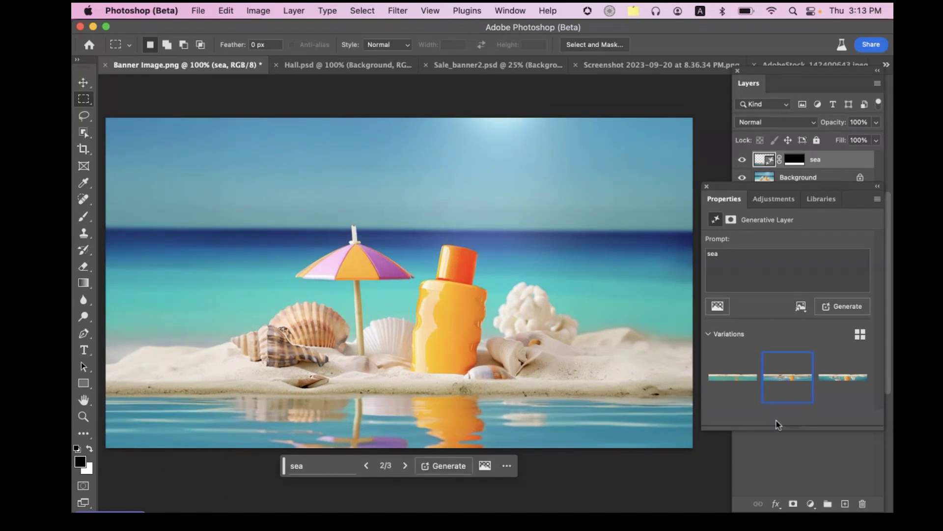
click(825, 388)
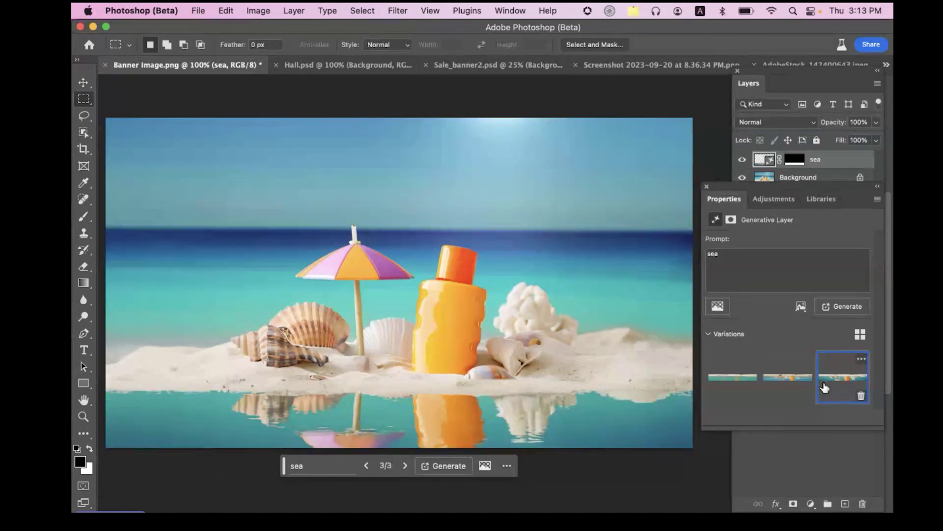
Apply the second generated sea variation, close the Properties panel and activate the Move tool.
click(802, 384)
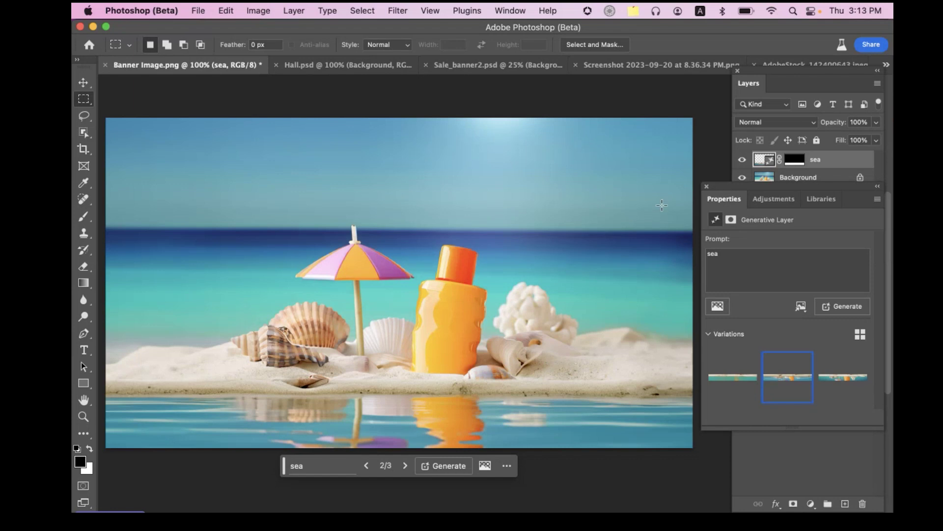
click(706, 186)
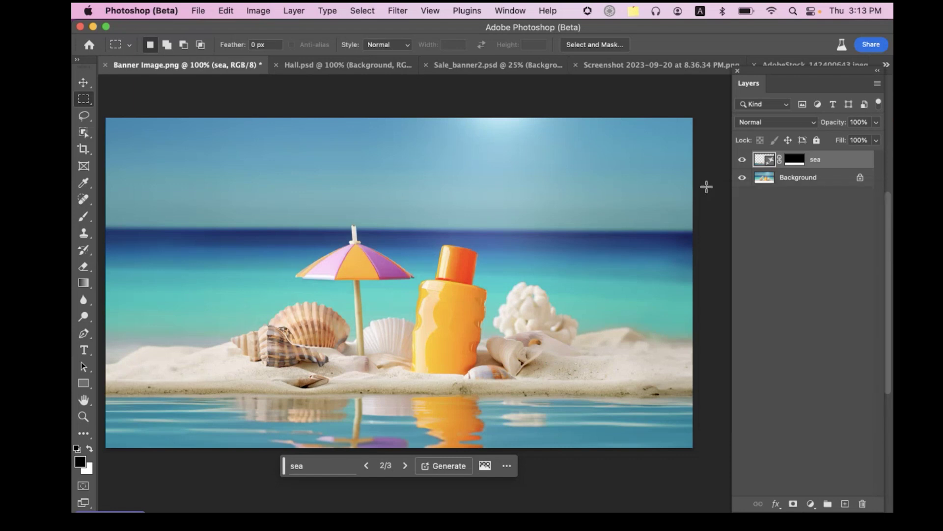
click(89, 86)
drag(199, 121, 223, 124)
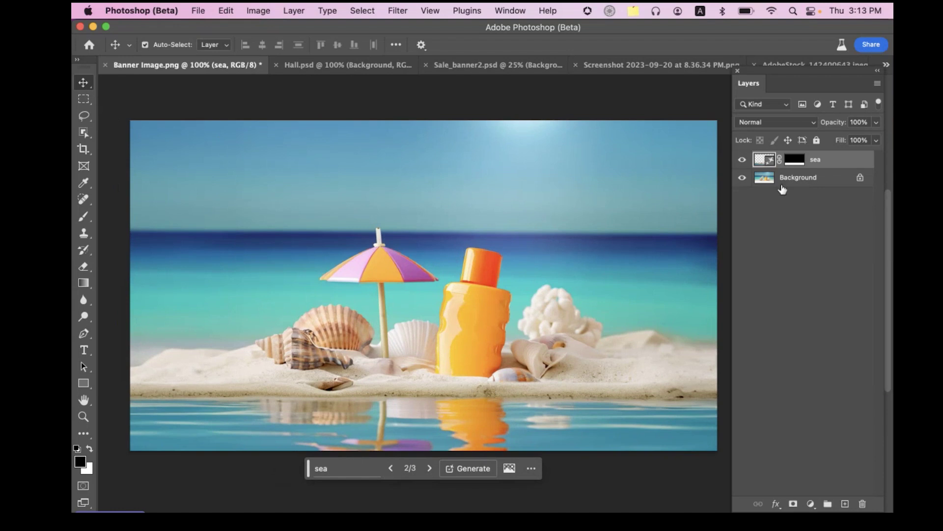
mouse_move(822, 181)
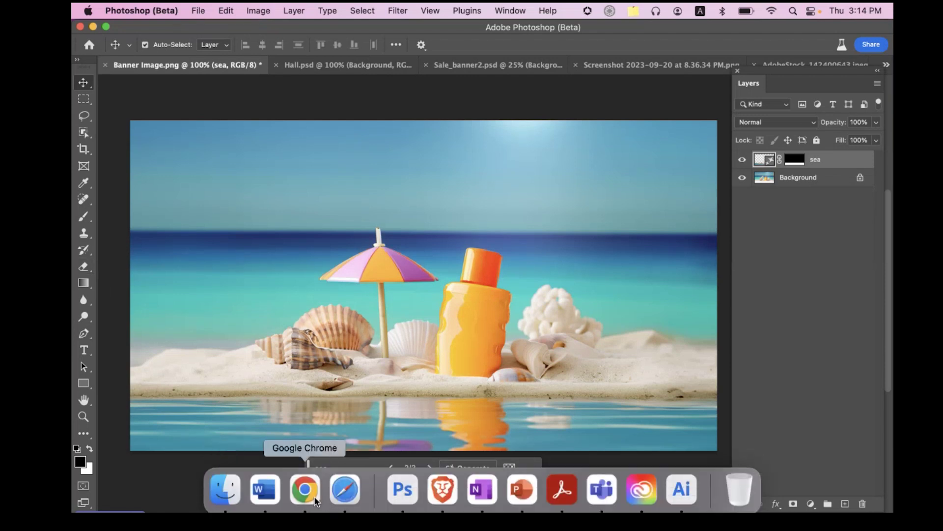
Switch to Google Chrome, load firefly.adobe.com in a new tab and open the Text effects generator.
click(314, 496)
click(252, 10)
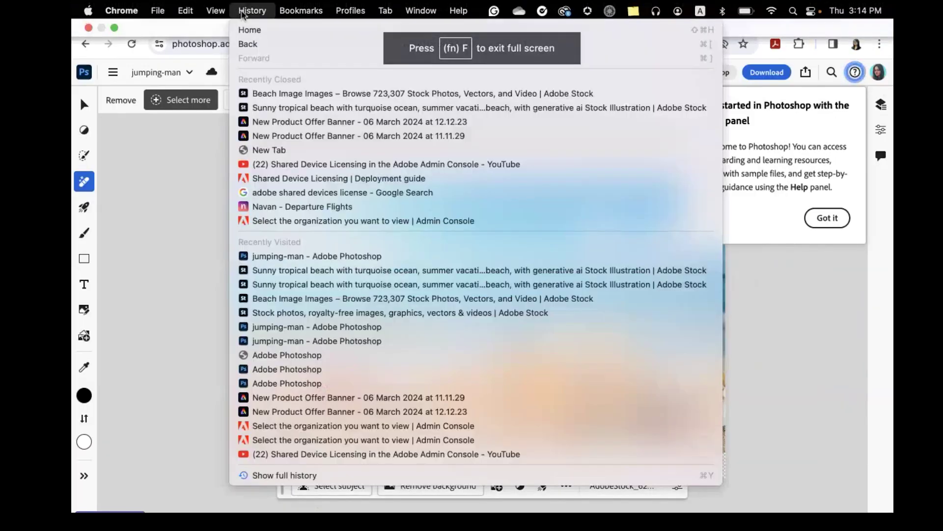
click(170, 219)
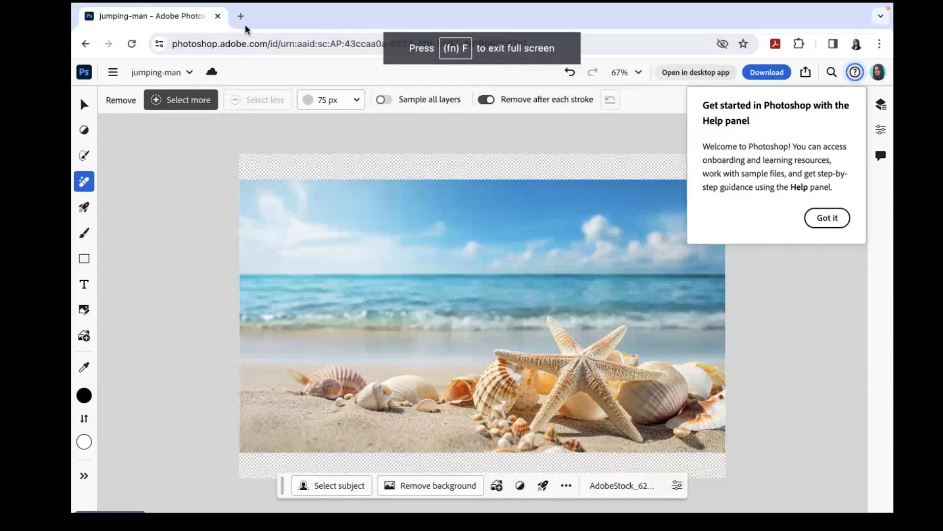
click(243, 22)
text(firefly.adobe.com)
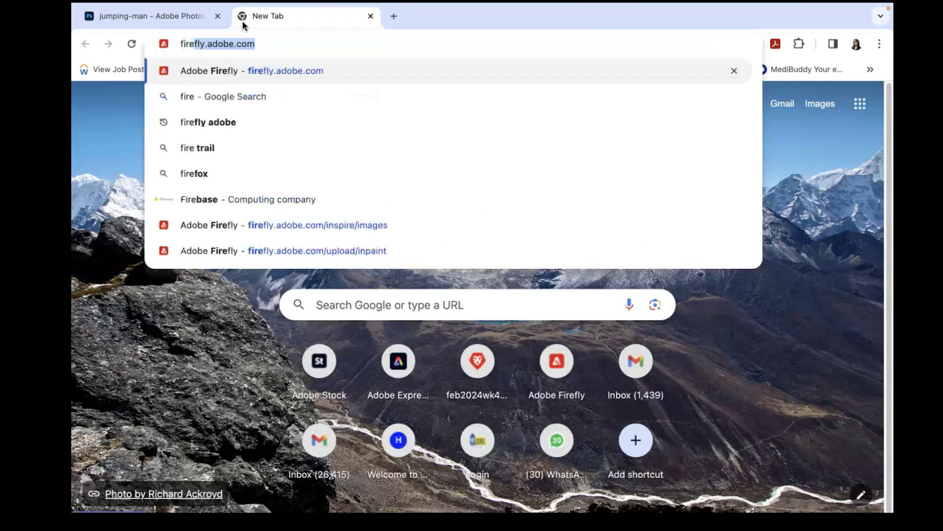
key(Return)
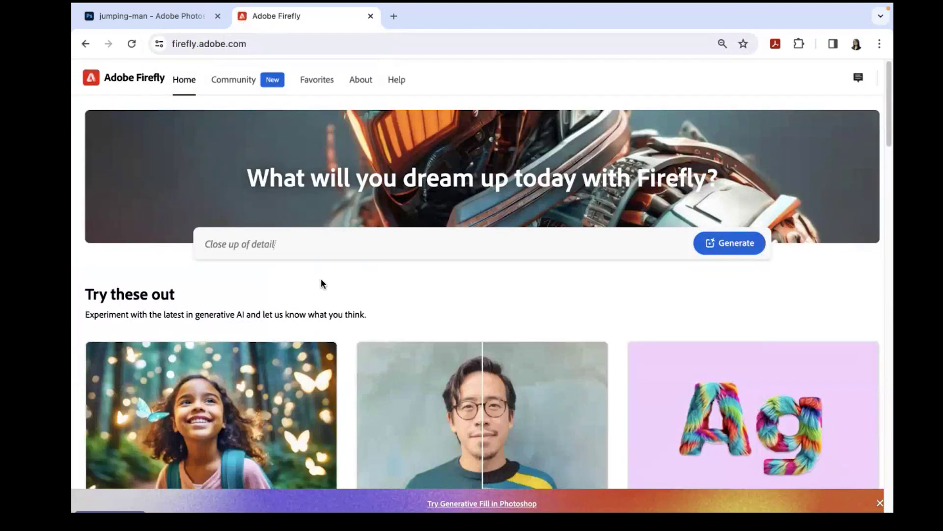
scroll(356, 328, down, 3)
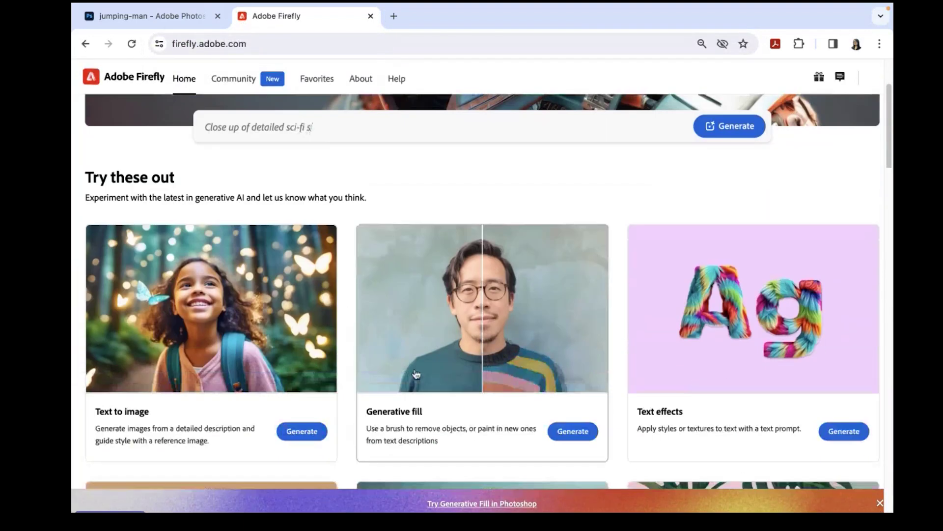
click(850, 435)
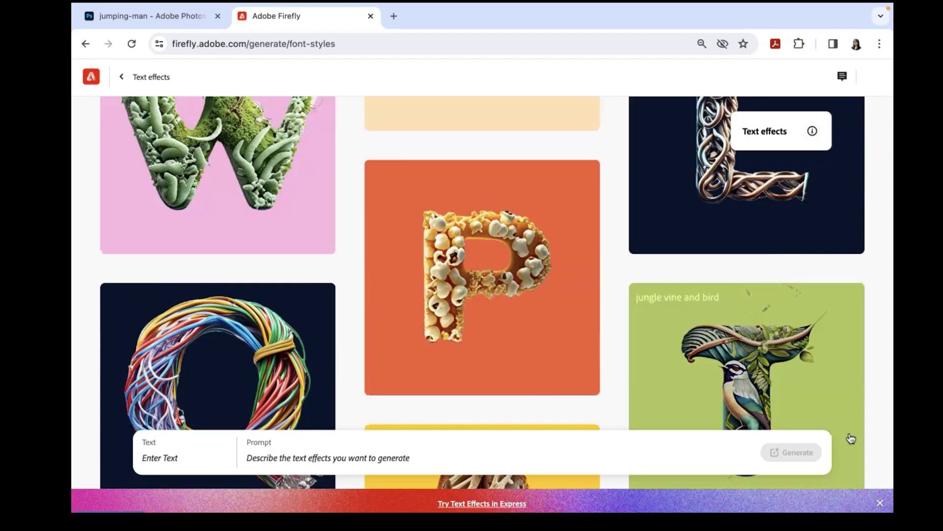
Browse the text effect gallery and open the samples for "shiny gold liquid drip".
scroll(494, 308, up, 2)
scroll(493, 309, down, 10)
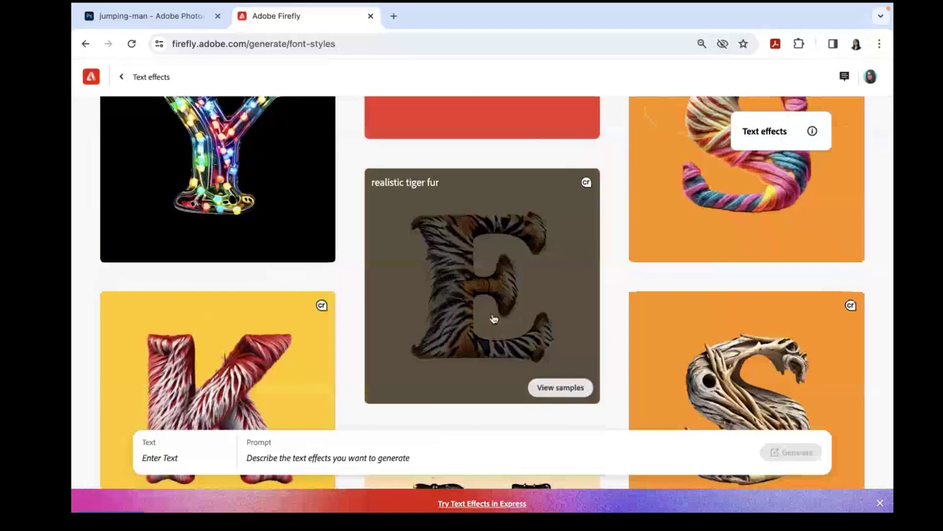
scroll(494, 315, up, 2)
scroll(493, 318, up, 10)
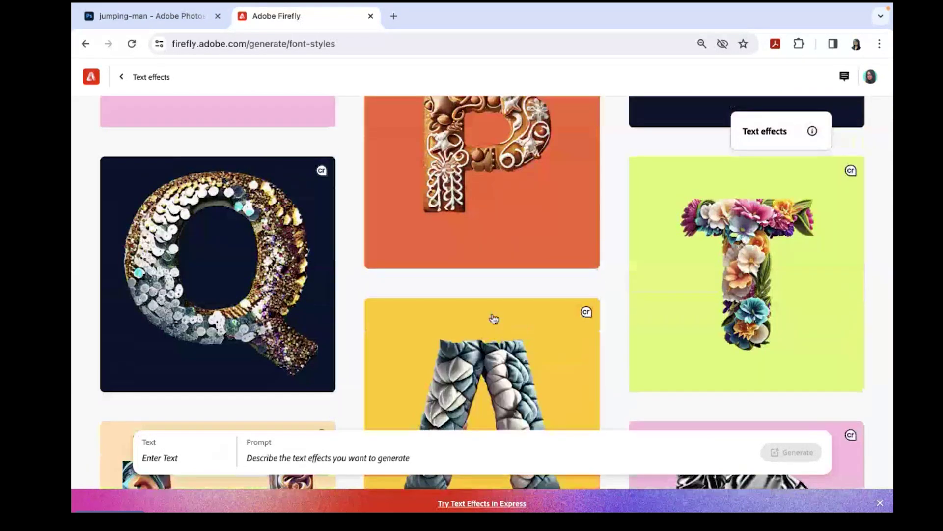
scroll(494, 318, down, 10)
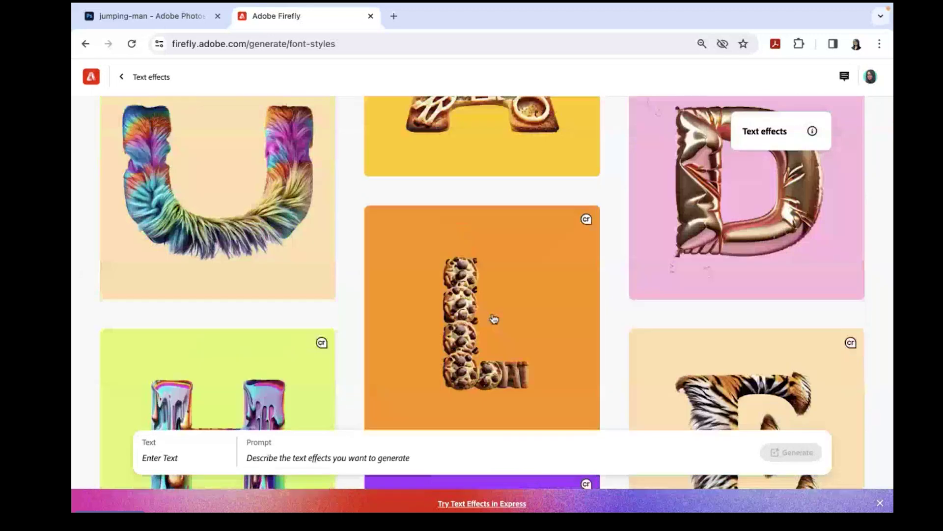
scroll(494, 319, up, 5)
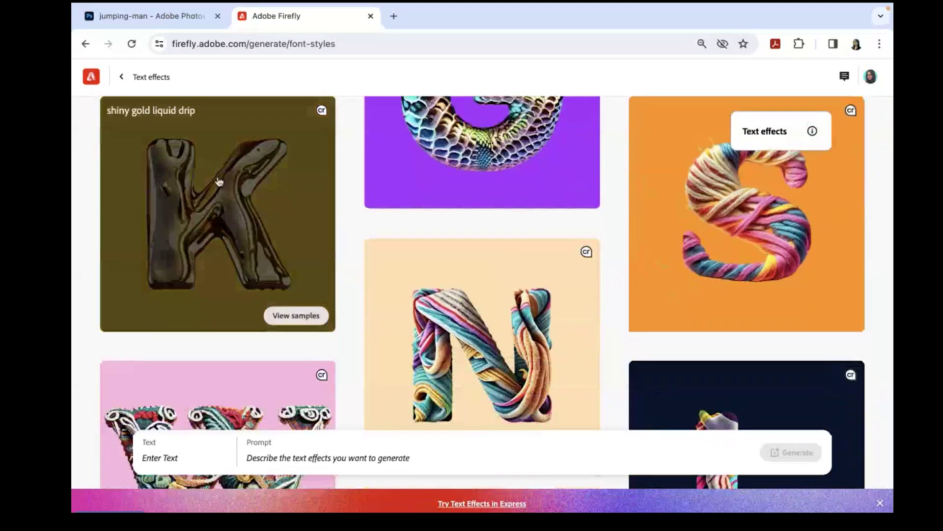
click(295, 317)
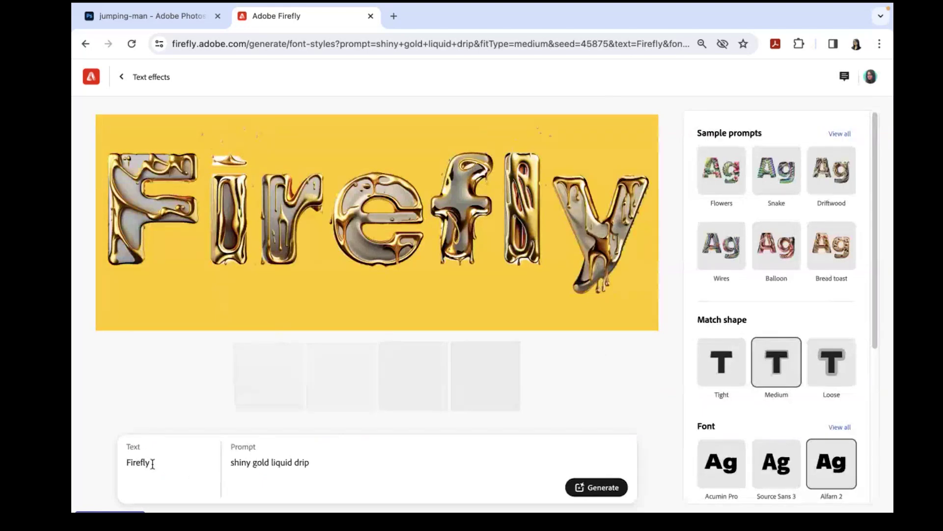
Replace the sample text with "Summer Sale" and generate it with the shiny gold liquid drip effect.
drag(154, 463, 82, 452)
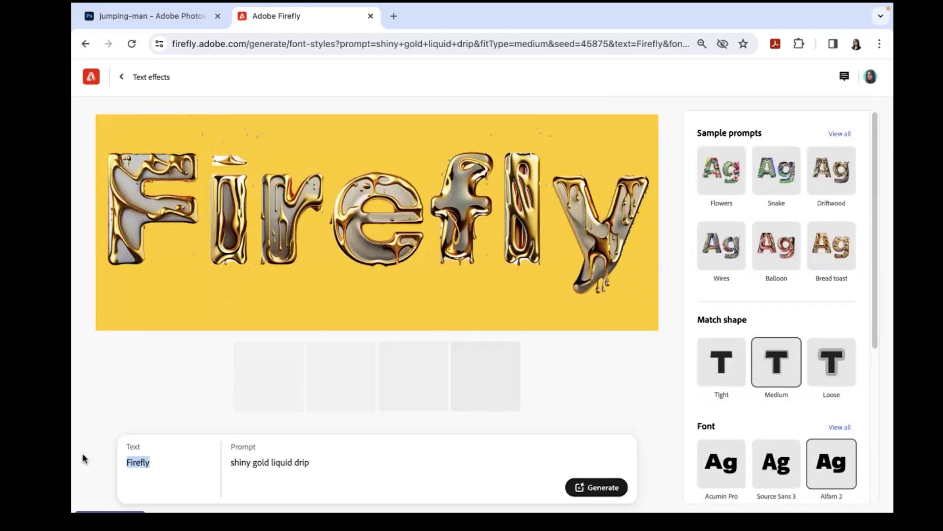
text(Summer Sale)
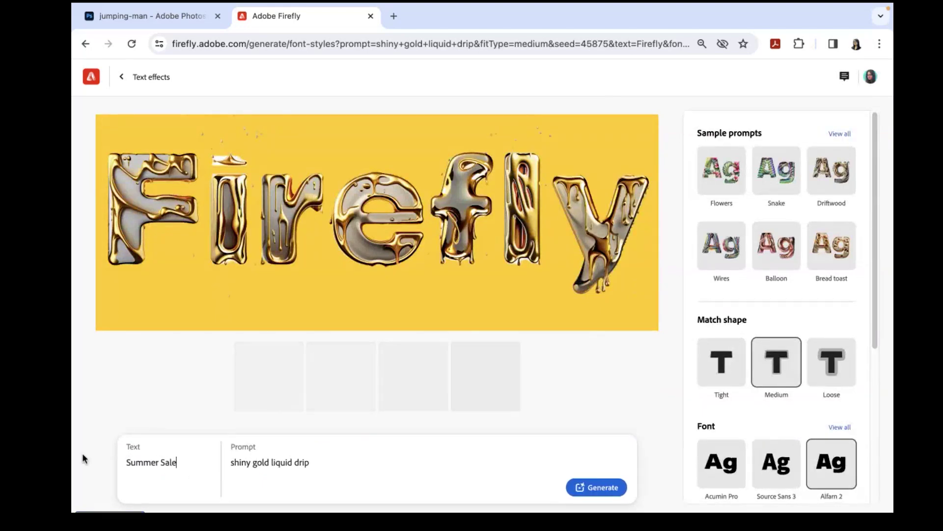
click(581, 485)
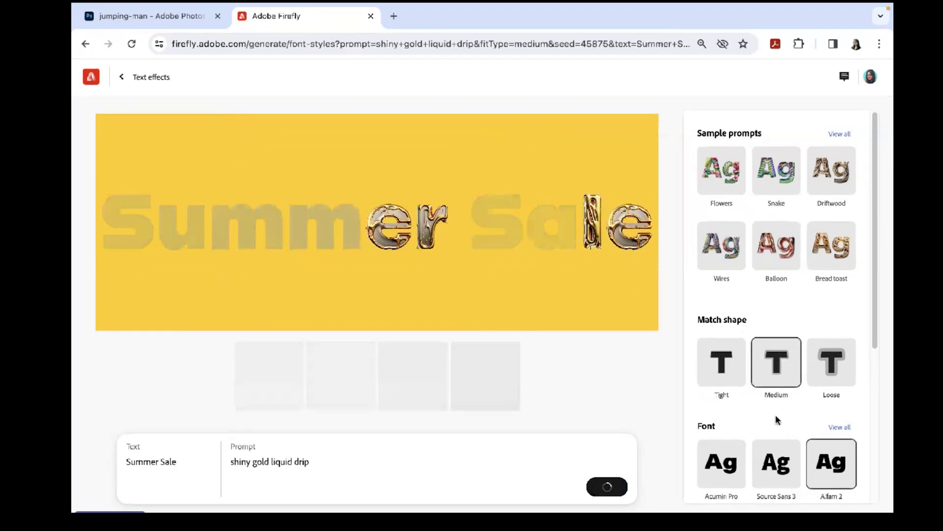
Set the text effect's background color to transparent and generate the Summer Sale text again.
scroll(784, 358, down, 3)
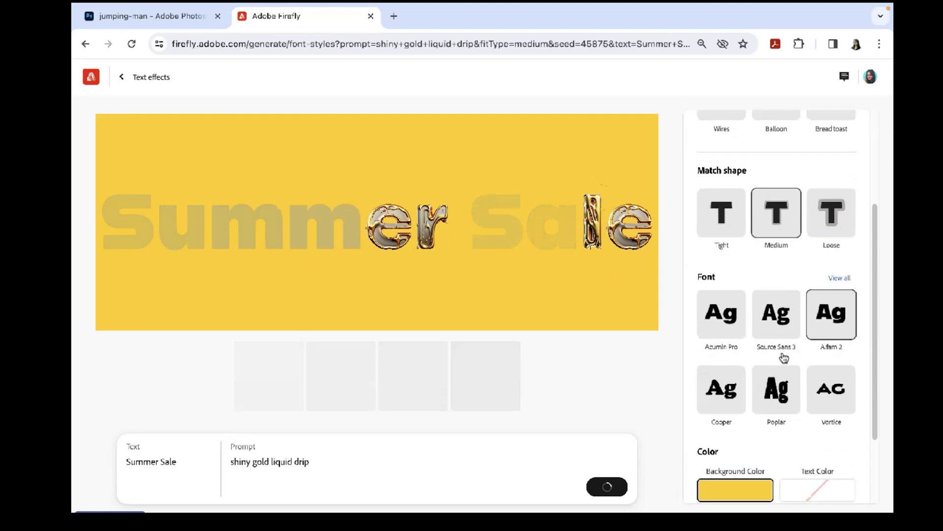
scroll(784, 361, down, 1)
scroll(797, 369, down, 1)
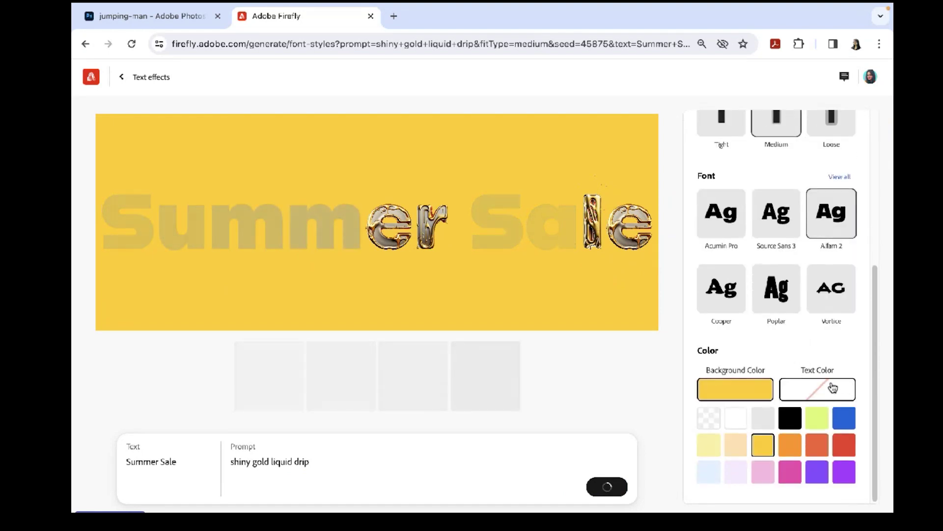
click(710, 418)
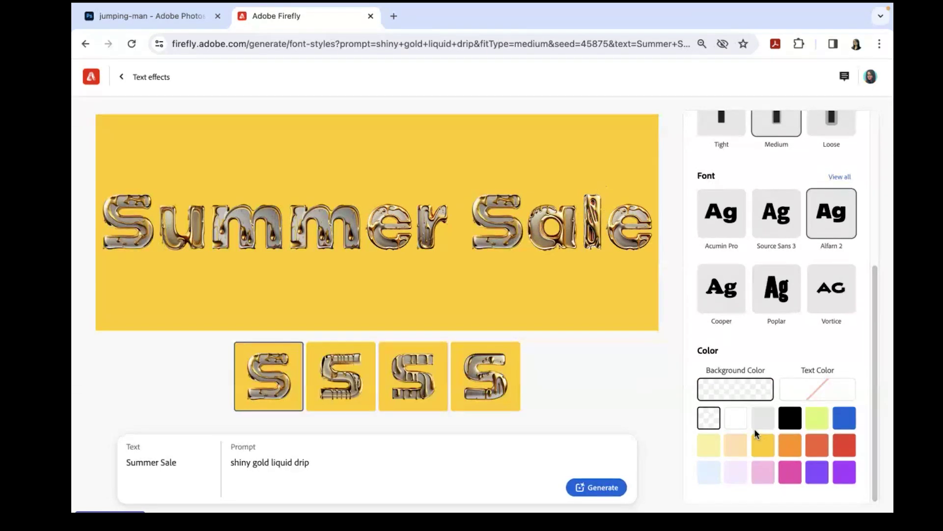
click(609, 493)
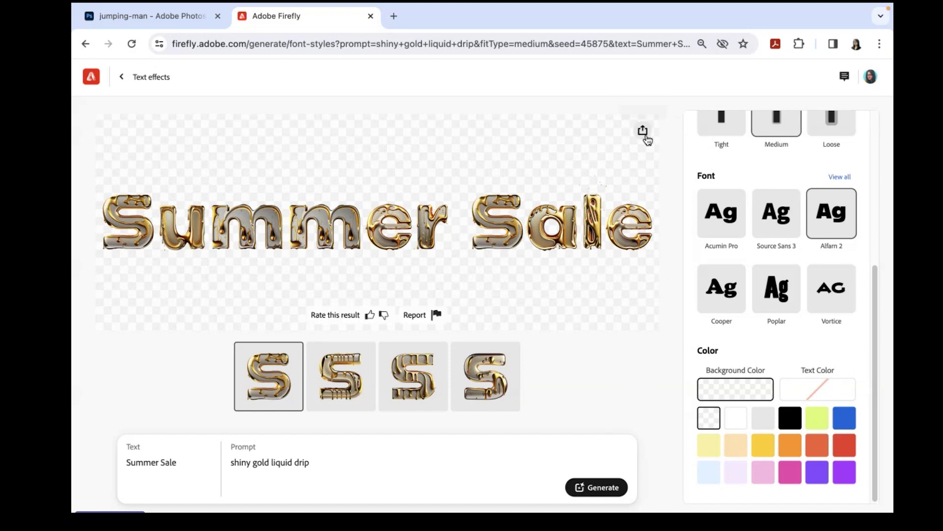
Download the transparent Summer Sale image and show the file in the Downloads folder.
click(643, 132)
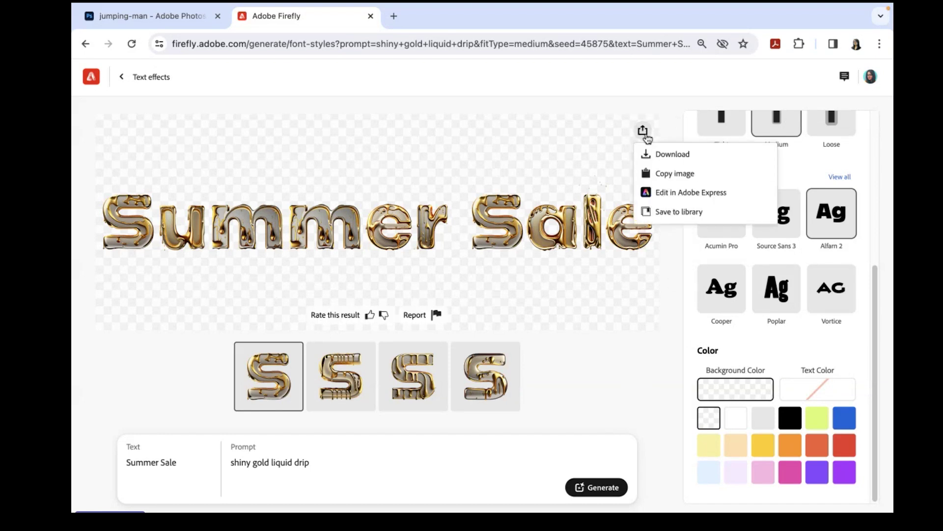
click(680, 155)
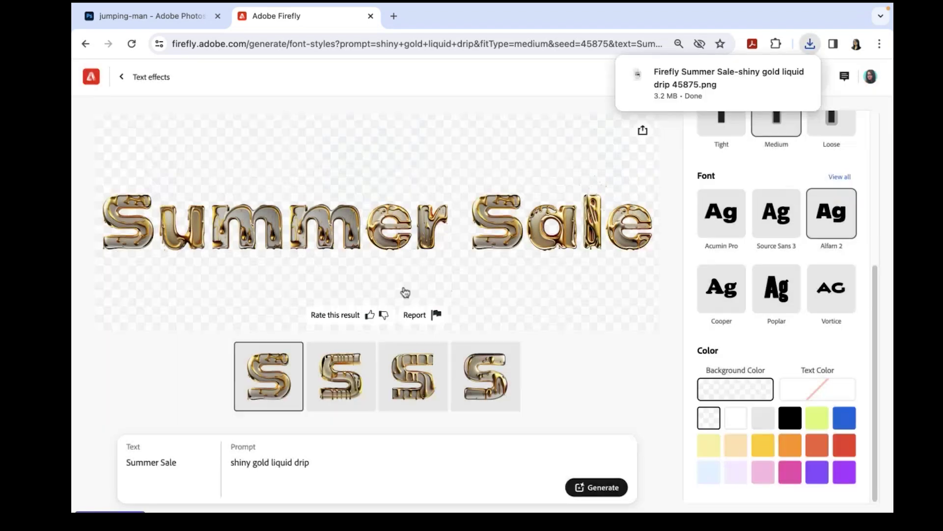
click(776, 75)
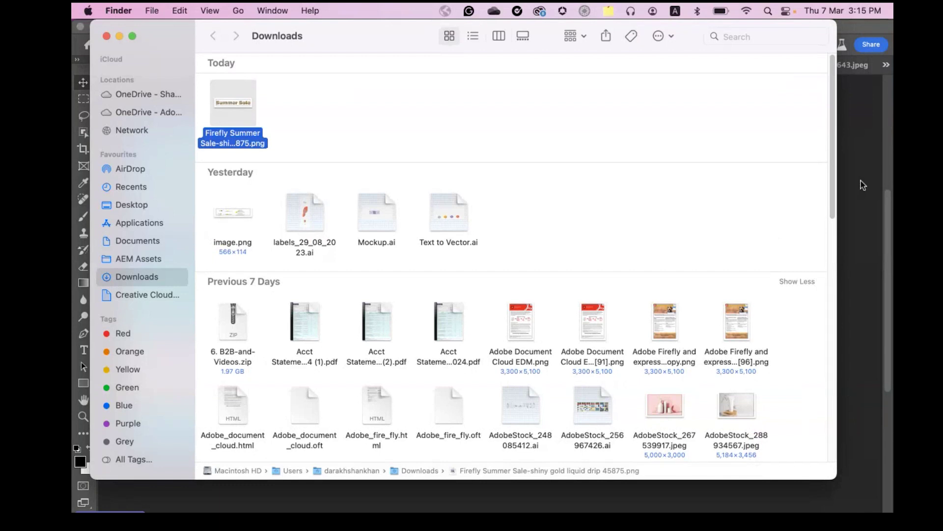
Place the downloaded Summer Sale image into the Photoshop banner, scaled to about two thirds and positioned in the sky above the umbrella.
click(863, 184)
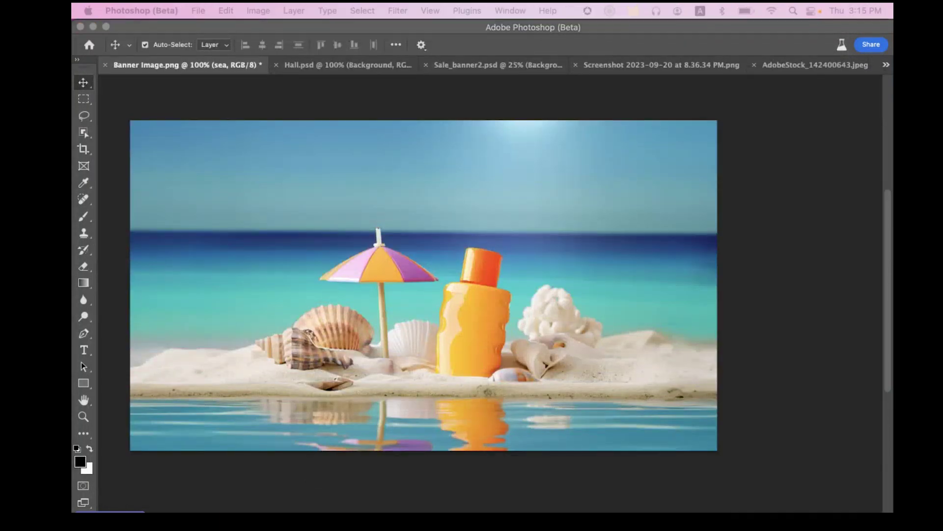
drag(277, 165, 363, 149)
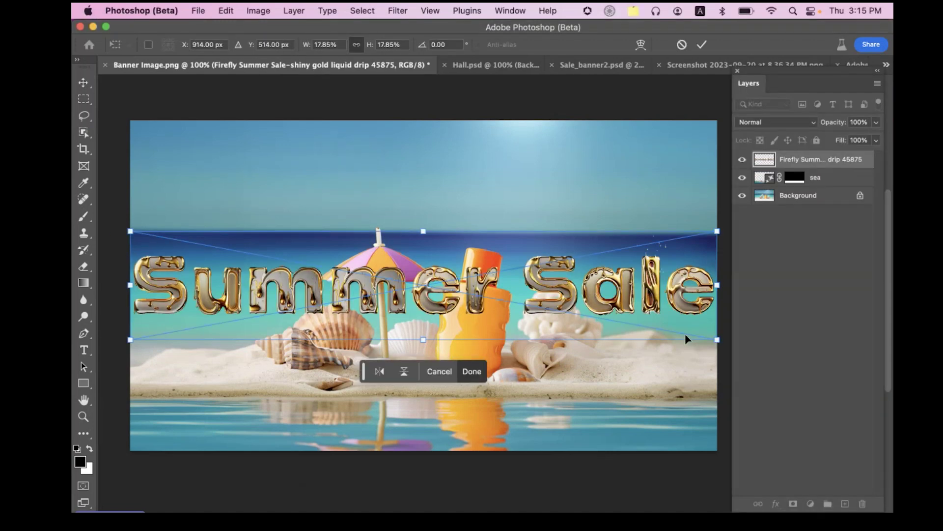
drag(717, 339, 523, 311)
drag(447, 285, 539, 179)
click(702, 44)
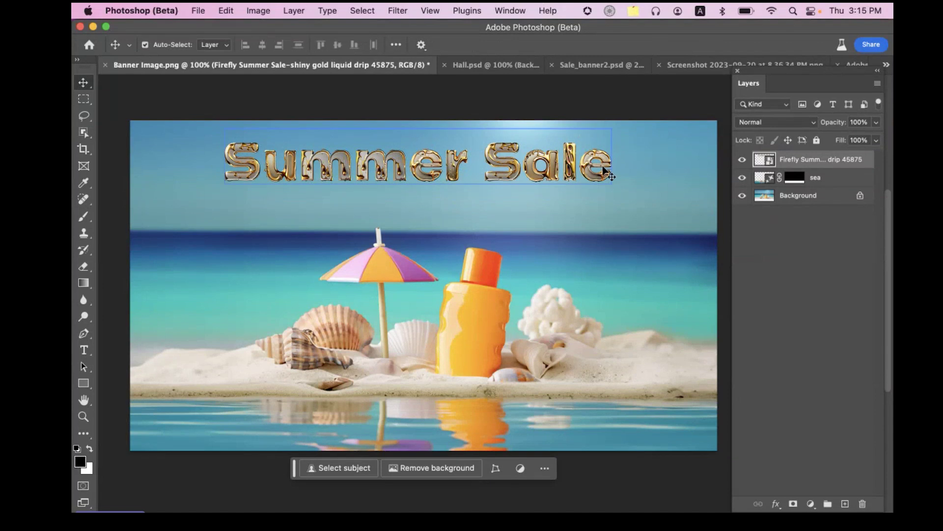
Add a Drop Shadow effect to the Summer Sale text layer.
click(777, 503)
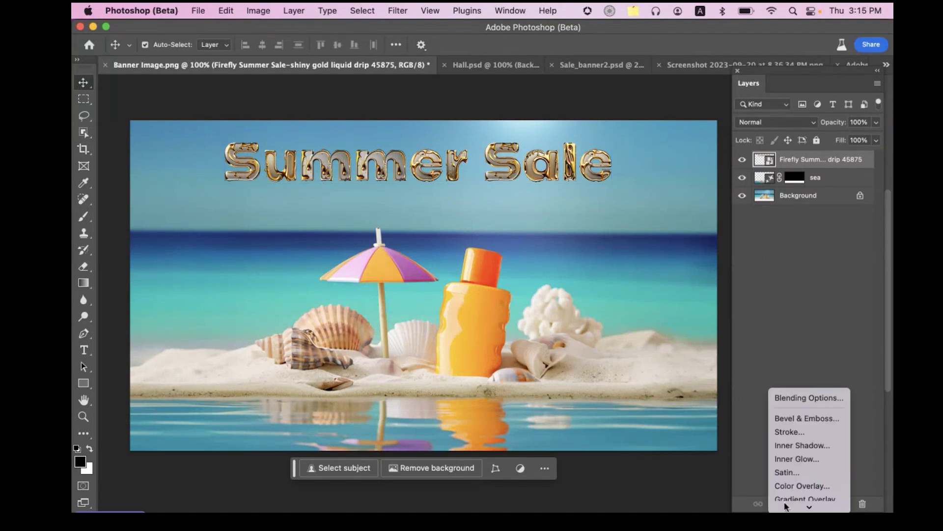
click(796, 501)
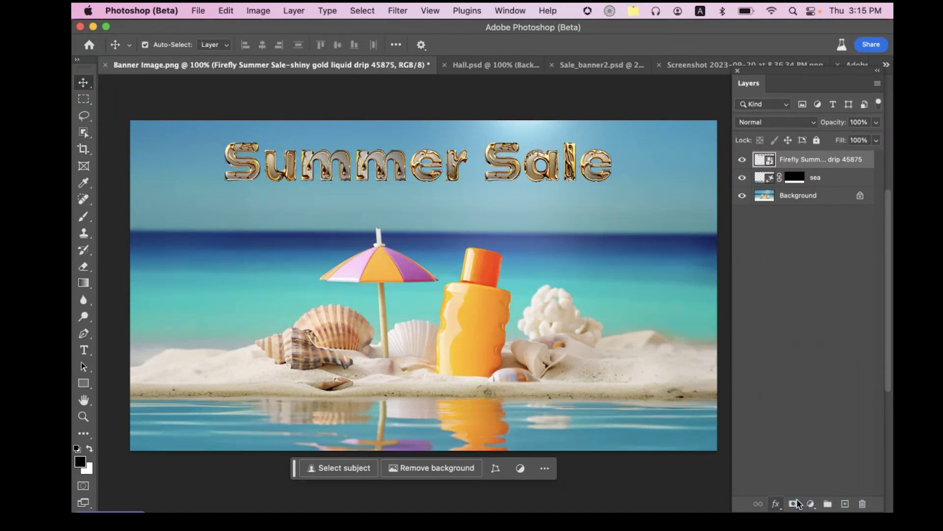
click(685, 129)
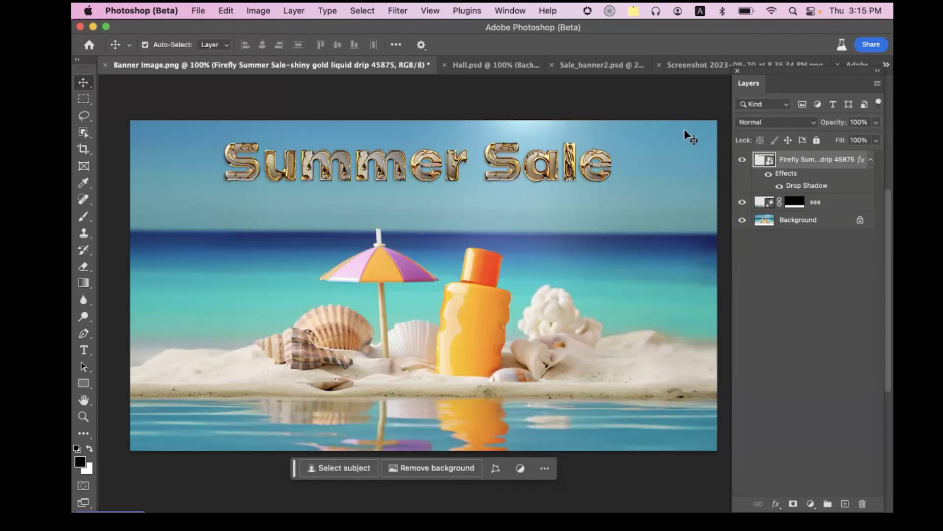
key(shift+Tab)
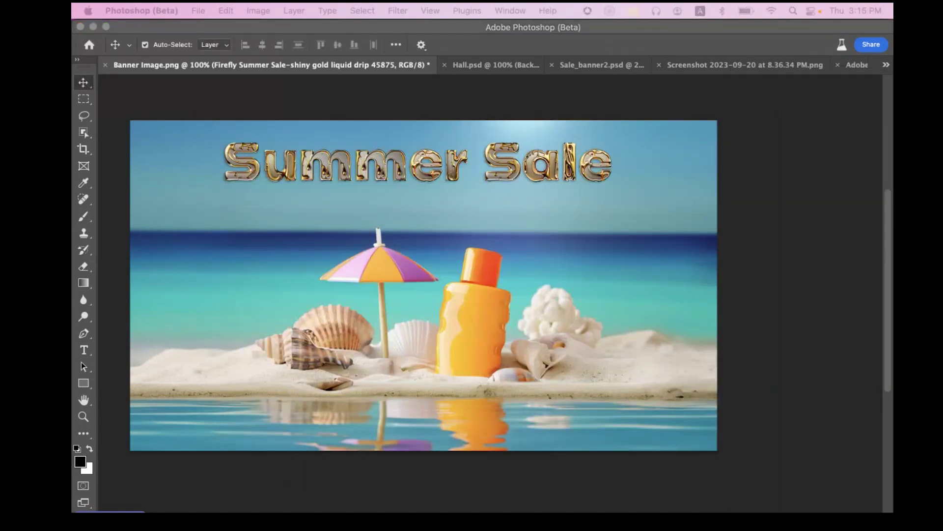
click(583, 282)
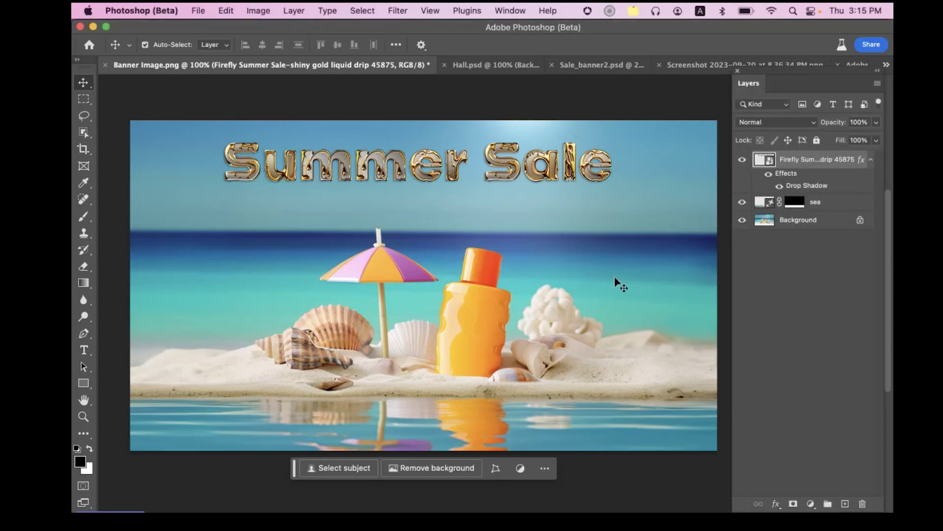
click(363, 437)
click(110, 415)
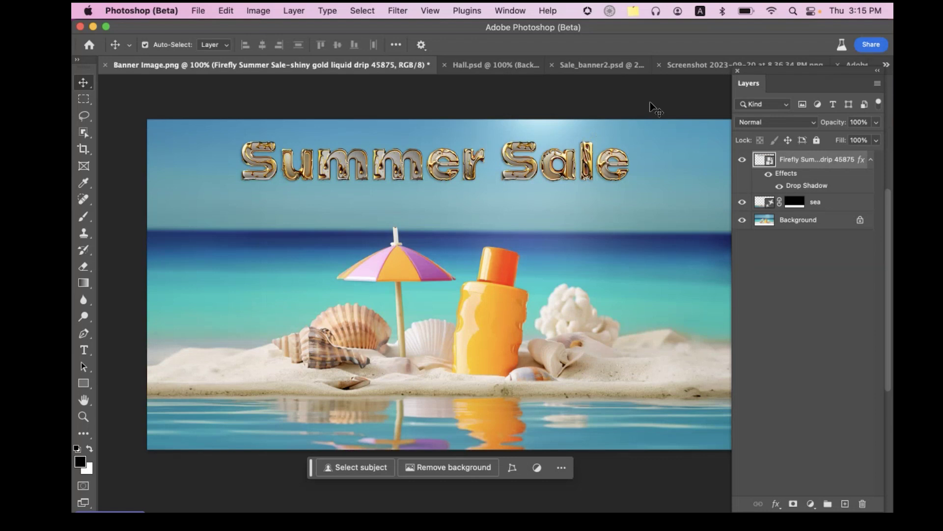
Save the banner to the Desktop as a Photoshop file named Banner Image.psd.
click(199, 11)
click(217, 152)
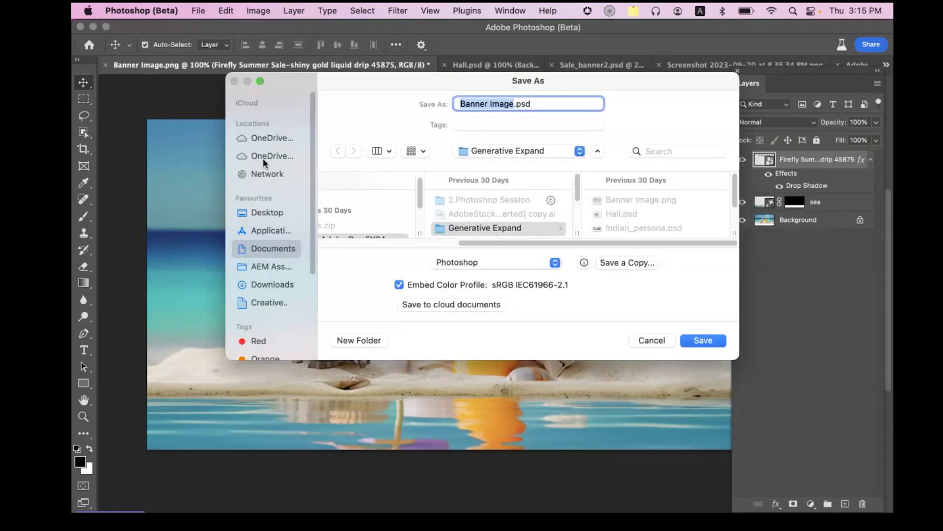
click(269, 211)
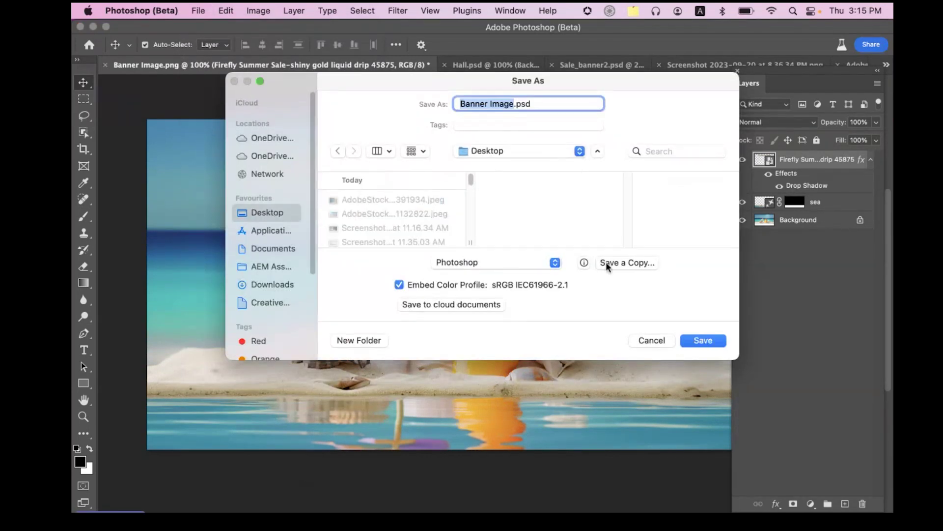
click(714, 340)
click(640, 229)
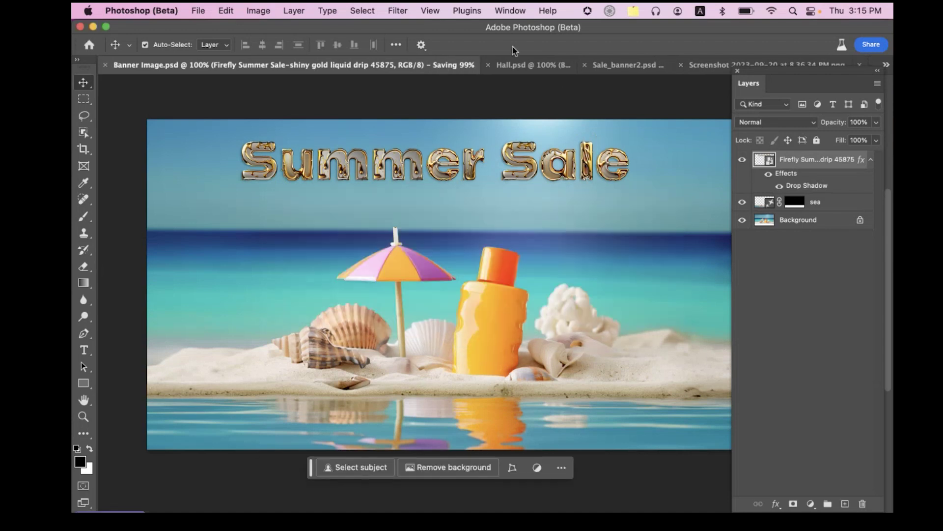
In Hall.psd, select the blank white area with a slight overlap onto the room and fill it using Generative Fill without a prompt.
click(498, 65)
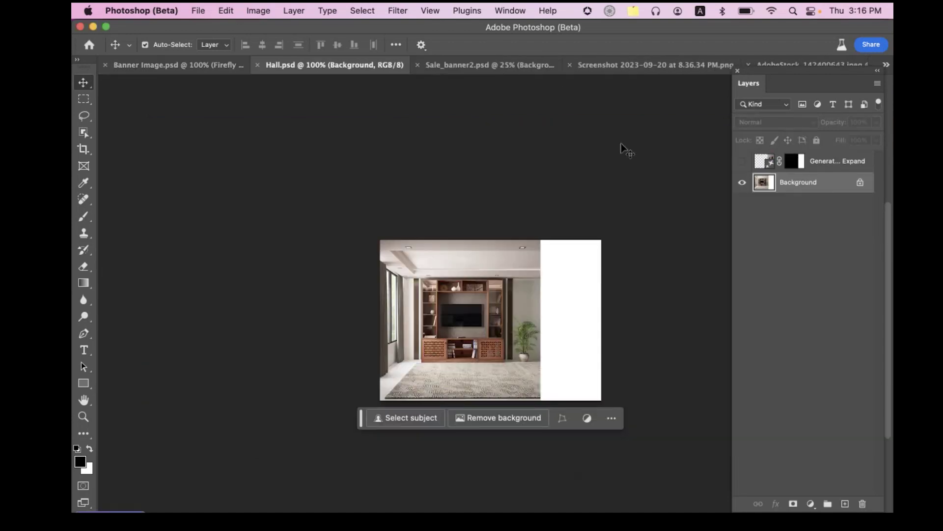
key(super+equal)
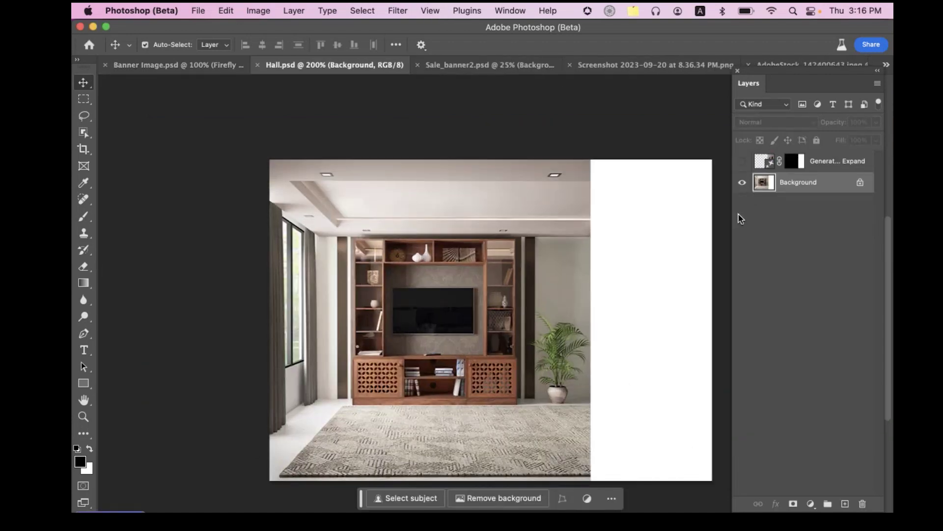
mouse_move(732, 239)
mouse_down()
mouse_move(655, 238)
mouse_move(732, 231)
mouse_up()
scroll(556, 189, right, 5)
scroll(556, 190, down, 2)
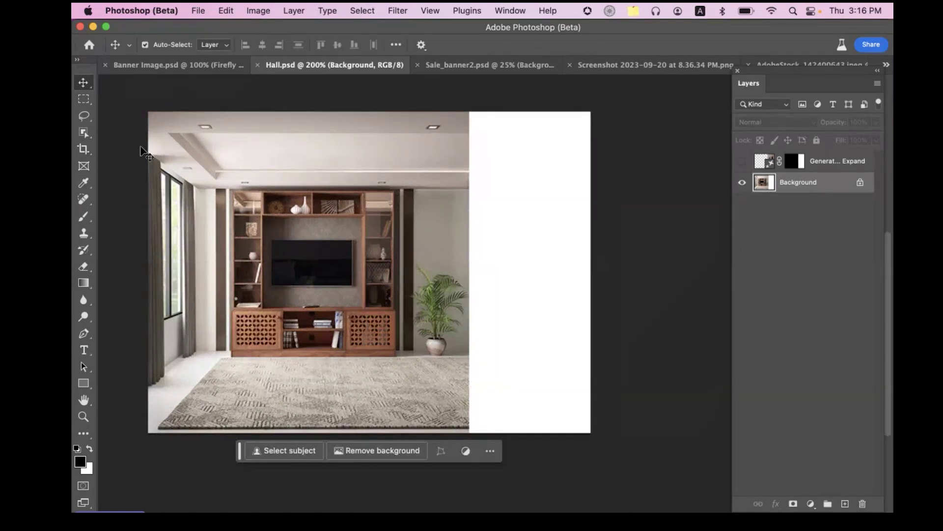
click(85, 100)
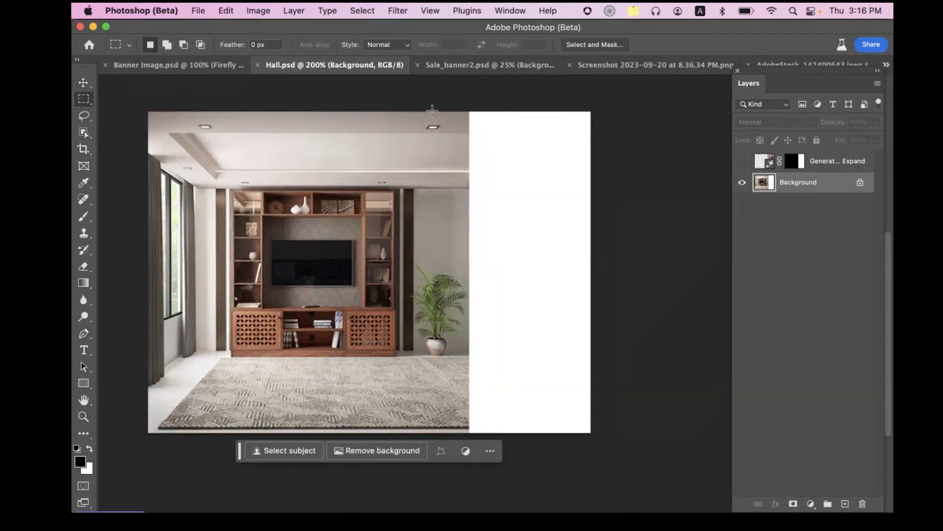
drag(452, 112, 591, 434)
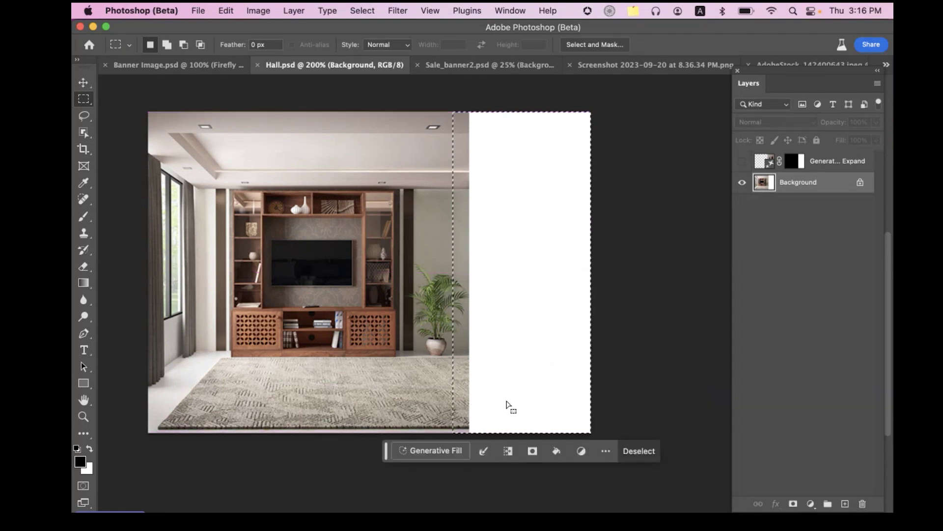
click(427, 452)
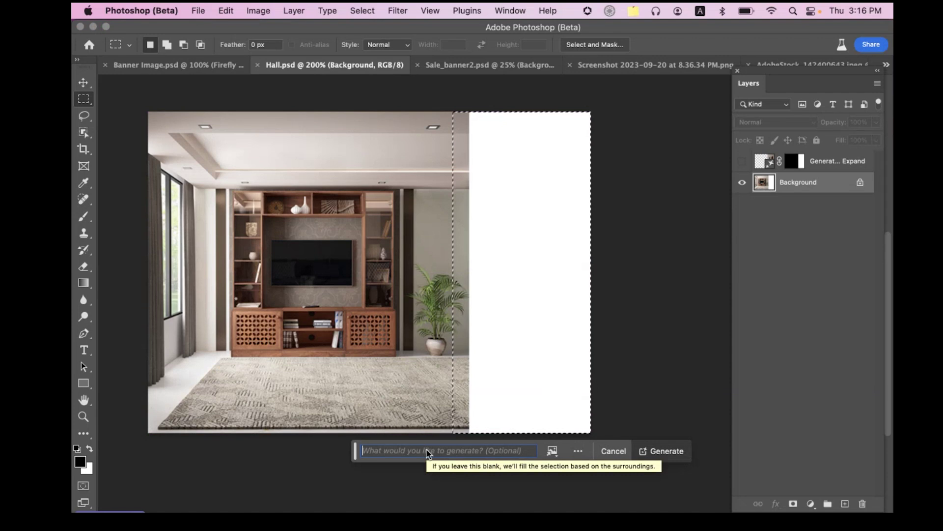
key(Return)
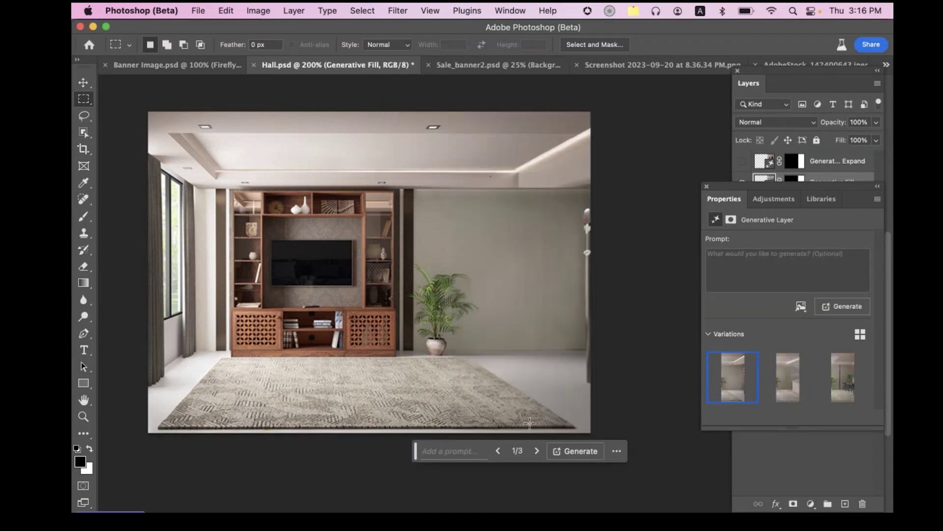
Compare the three fill variations, return to the first one, and toggle the Generative Fill layer's visibility to compare before and after.
click(802, 391)
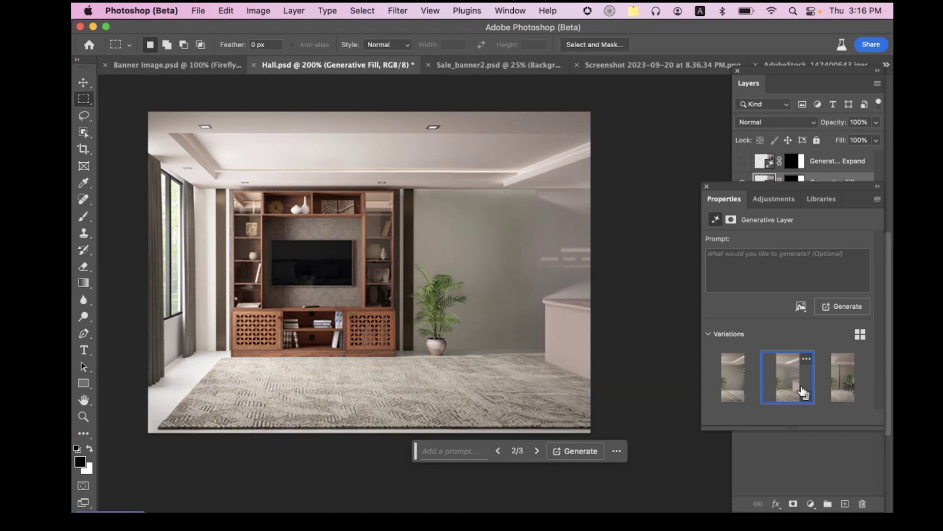
click(836, 388)
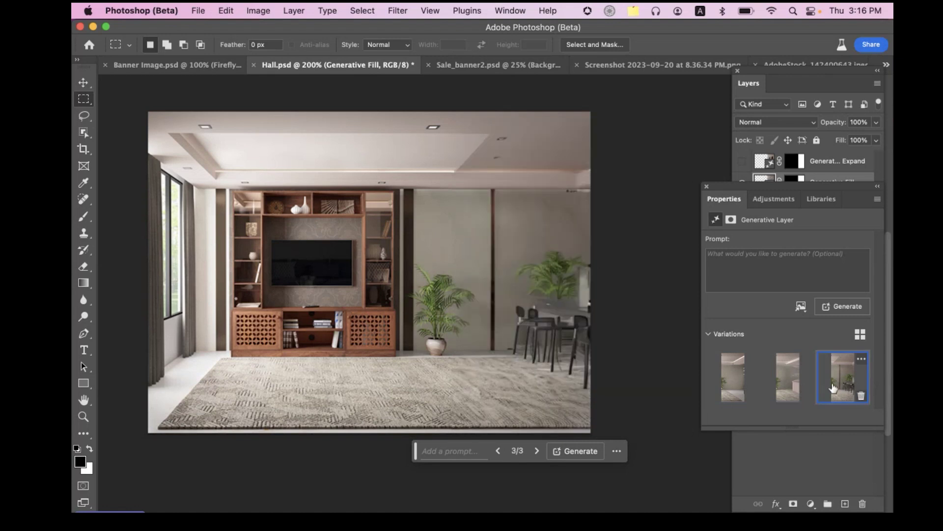
click(797, 381)
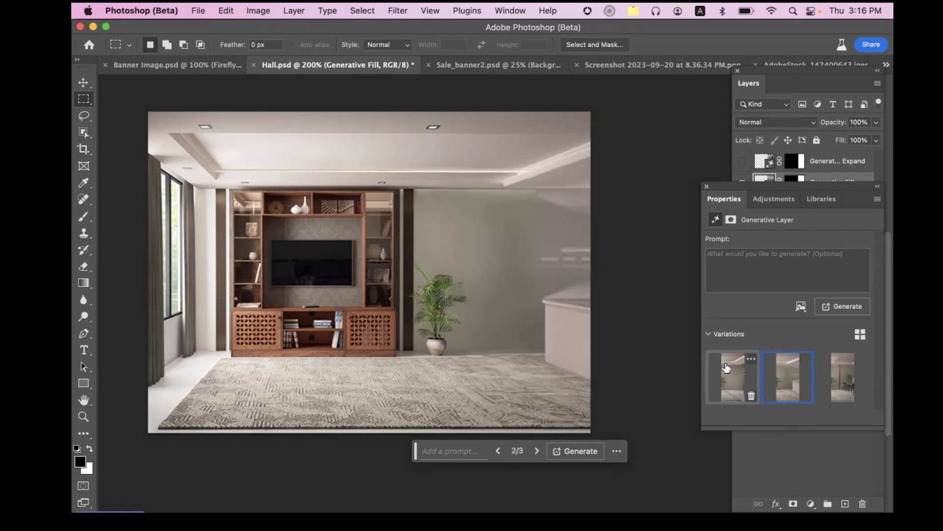
click(726, 367)
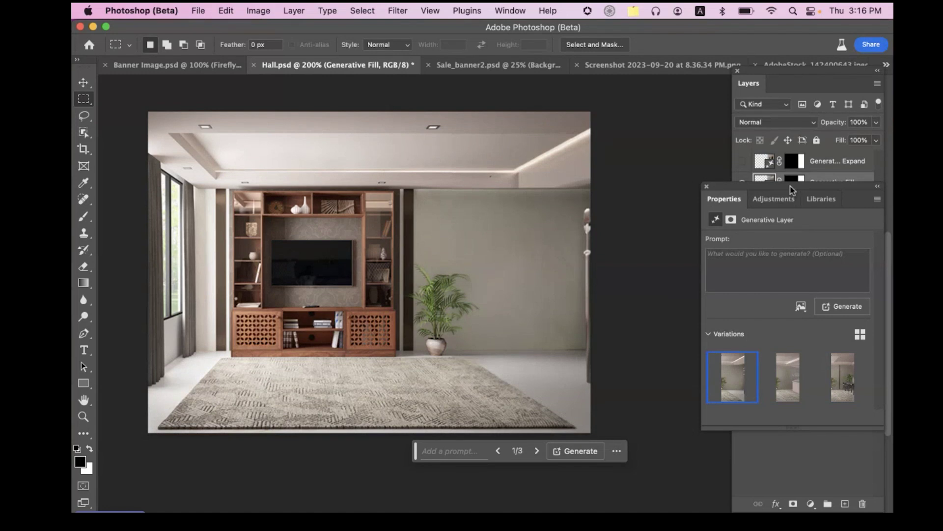
drag(792, 189, 792, 348)
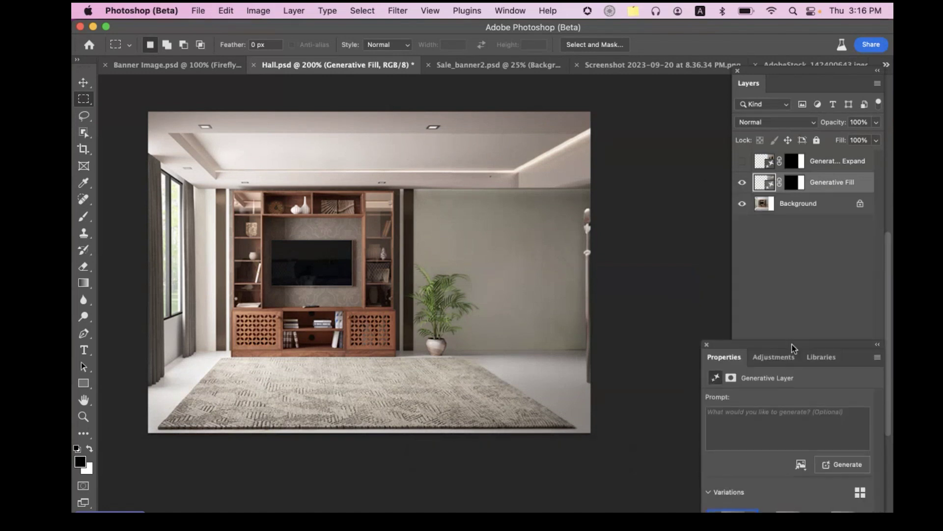
click(743, 182)
click(746, 183)
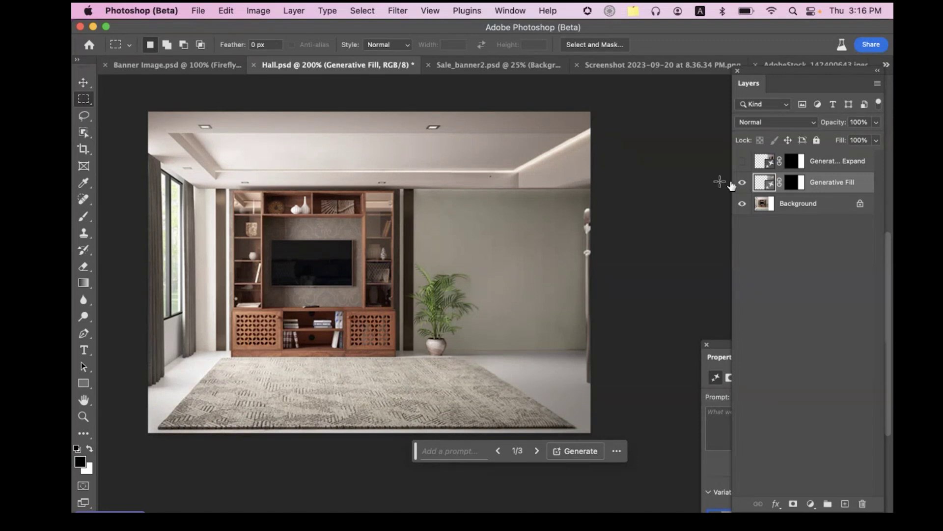
In the pier screenshot document, extend the canvas upward and to both sides with the Crop tool and apply Generative Expand without a prompt.
click(650, 72)
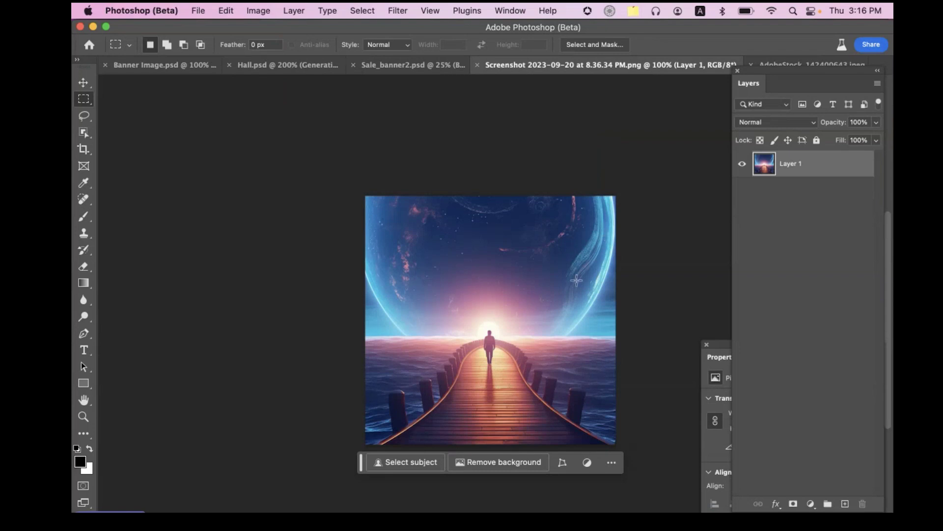
drag(509, 353, 476, 320)
key(super+equal)
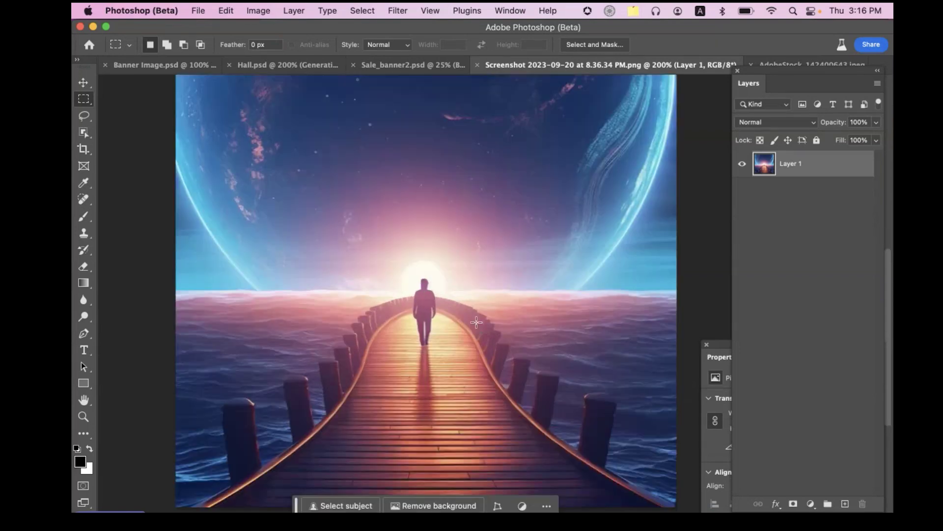
key(super+minus)
key(super+minus)
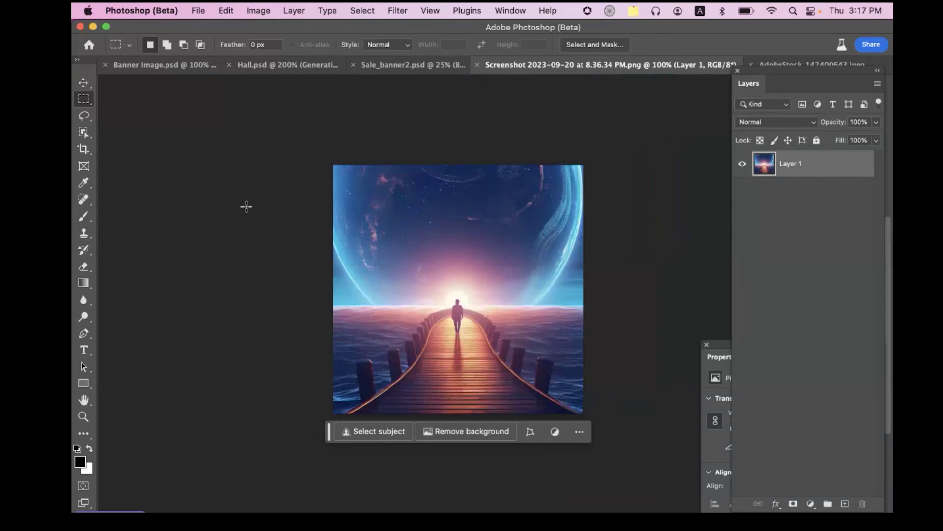
click(83, 149)
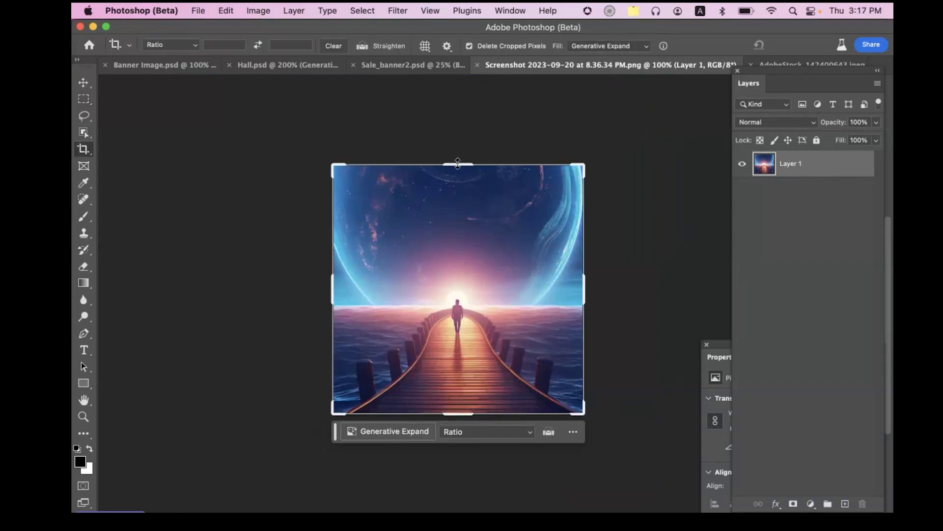
drag(448, 162, 449, 117)
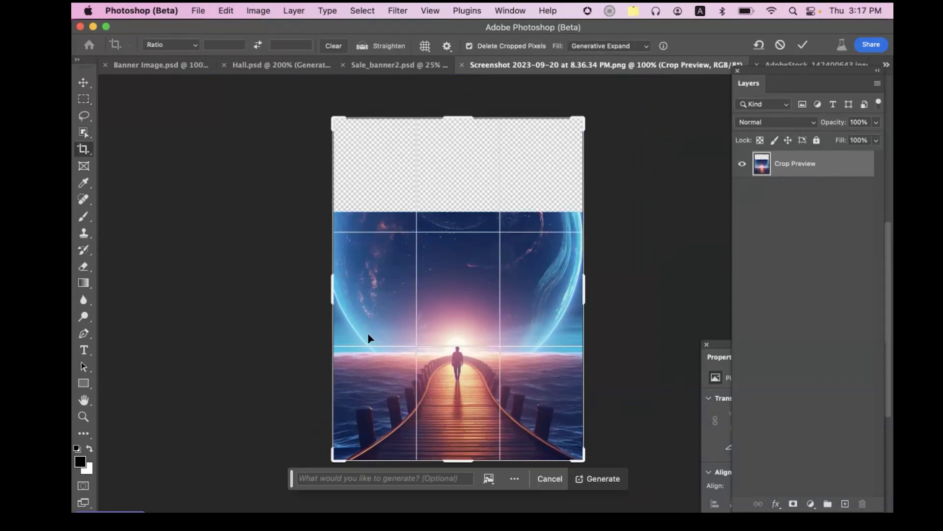
drag(333, 294, 211, 295)
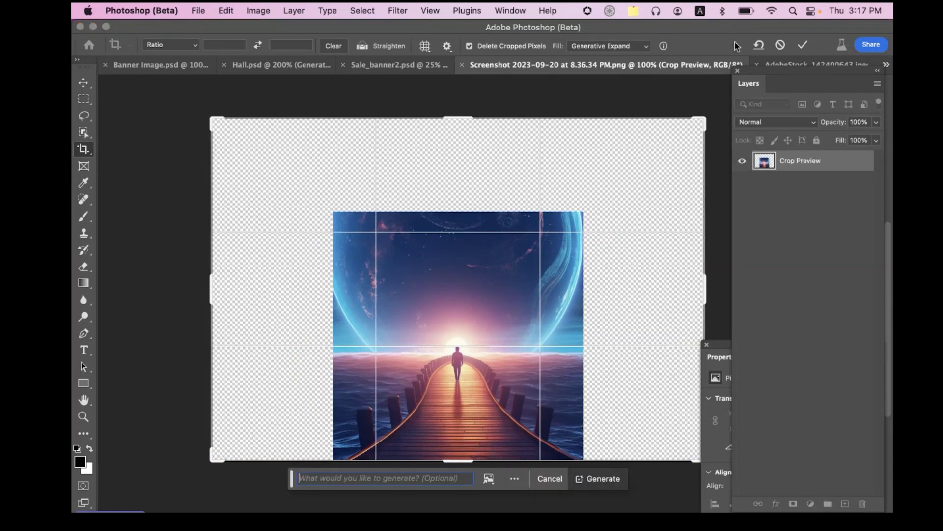
click(803, 45)
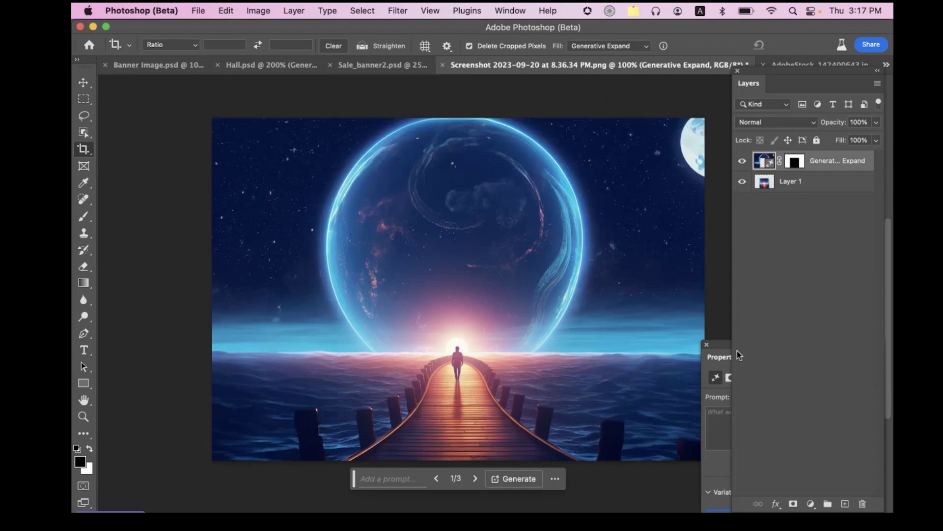
Switch the expanded pier image through its second and third variations, and close the document without saving.
drag(719, 357, 757, 168)
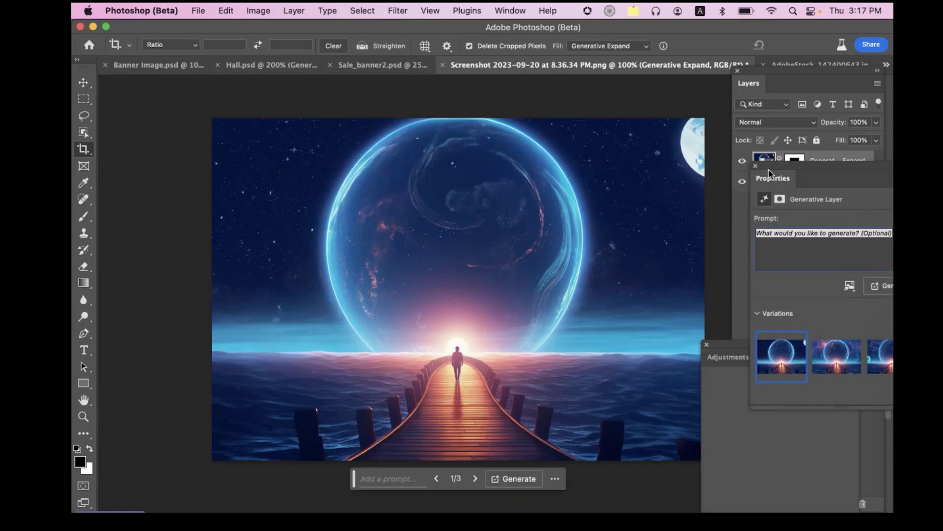
click(838, 371)
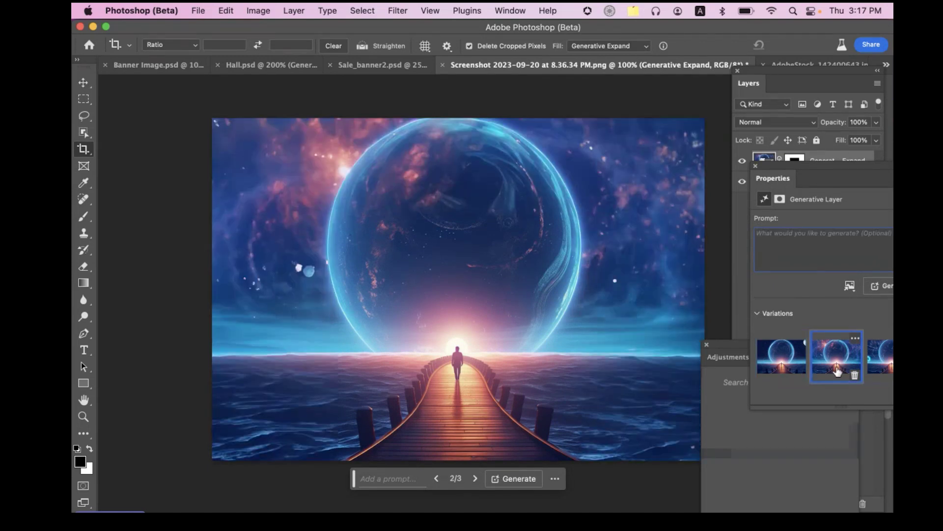
click(874, 363)
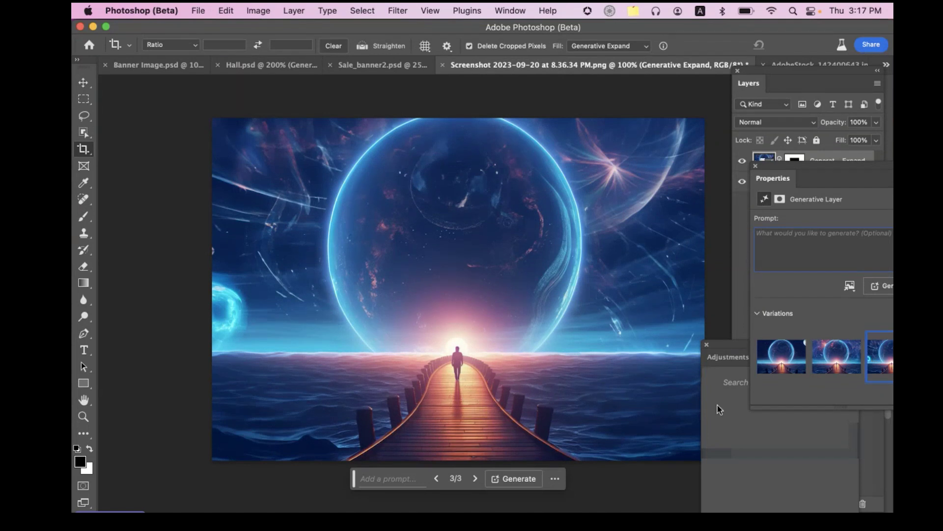
click(441, 63)
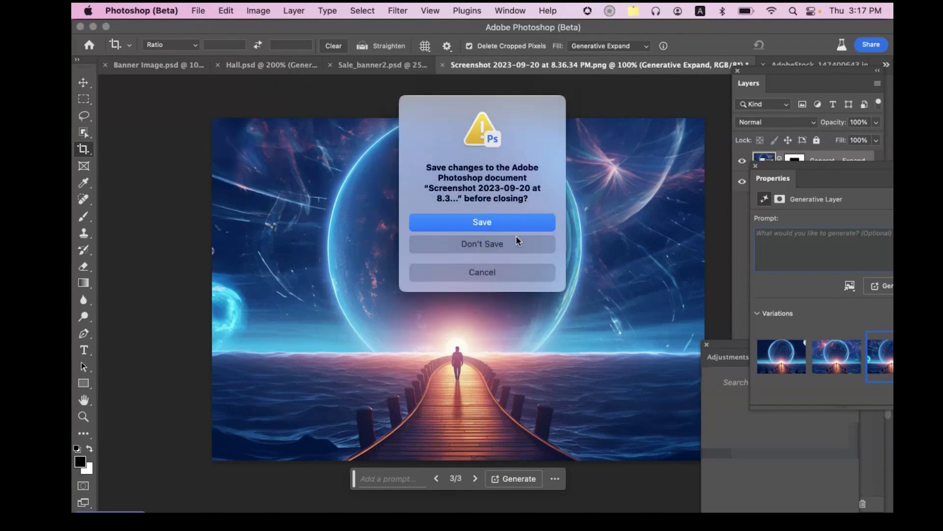
click(516, 245)
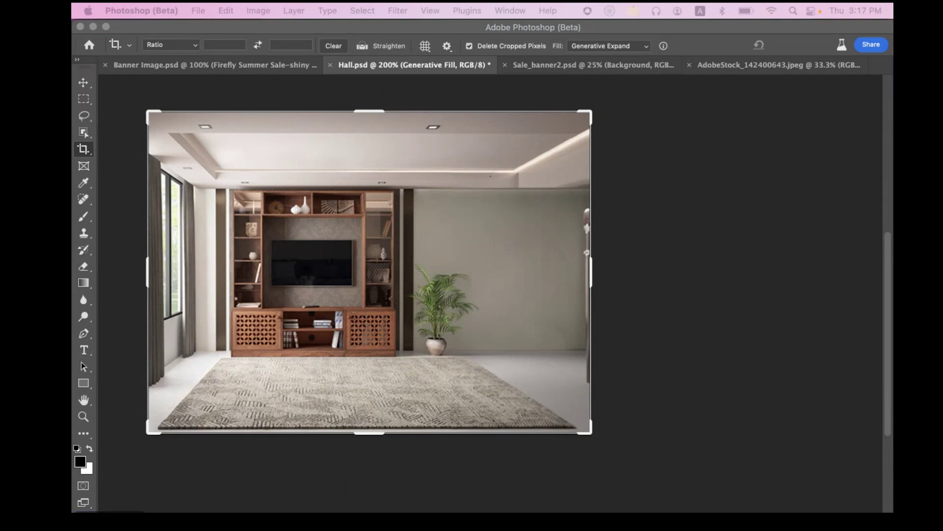
In AdobeStock_142400643.jpeg, extend the canvas to both sides and downward with the Crop tool, and apply Generative Expand without a prompt.
click(760, 68)
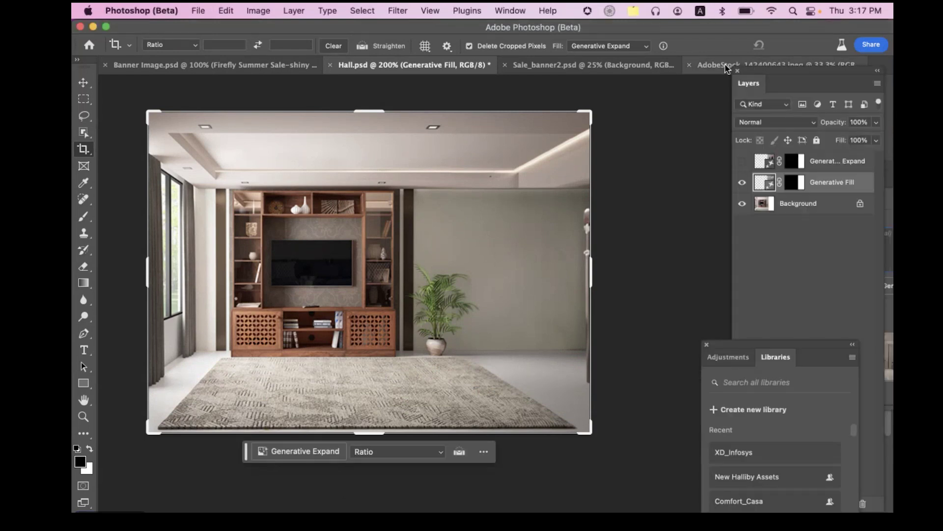
click(759, 68)
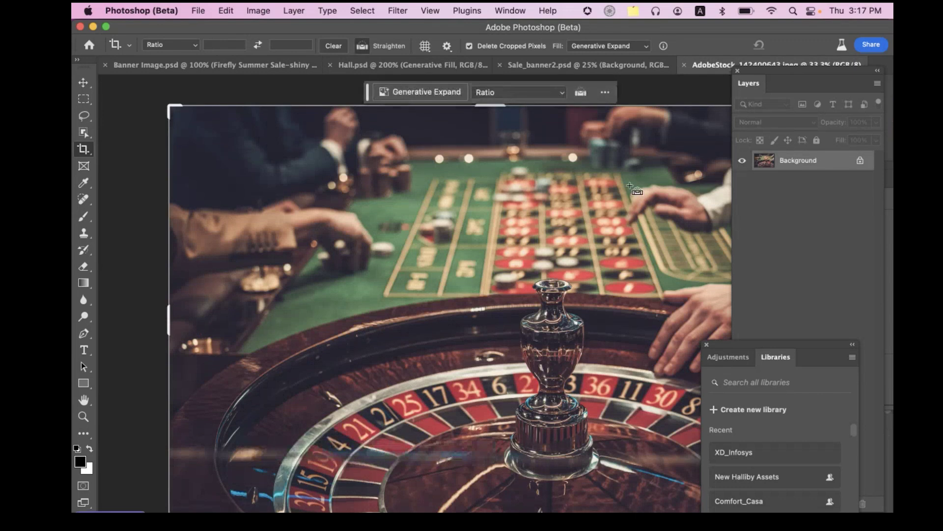
key(super+minus)
drag(605, 197, 518, 168)
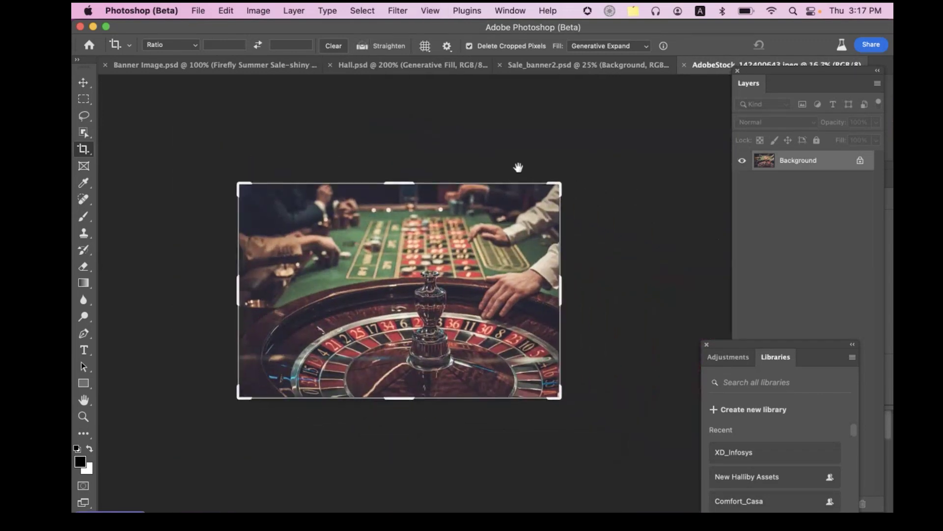
key(super+plus)
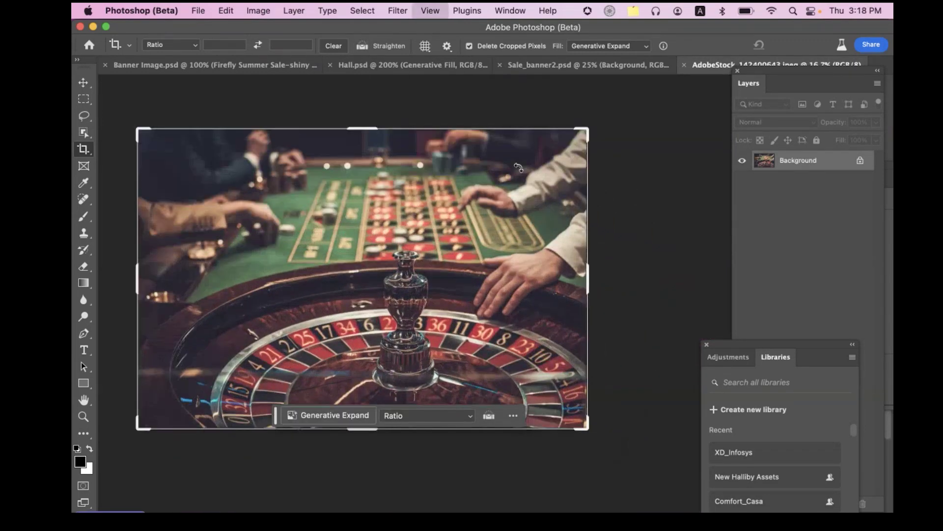
drag(505, 178, 536, 173)
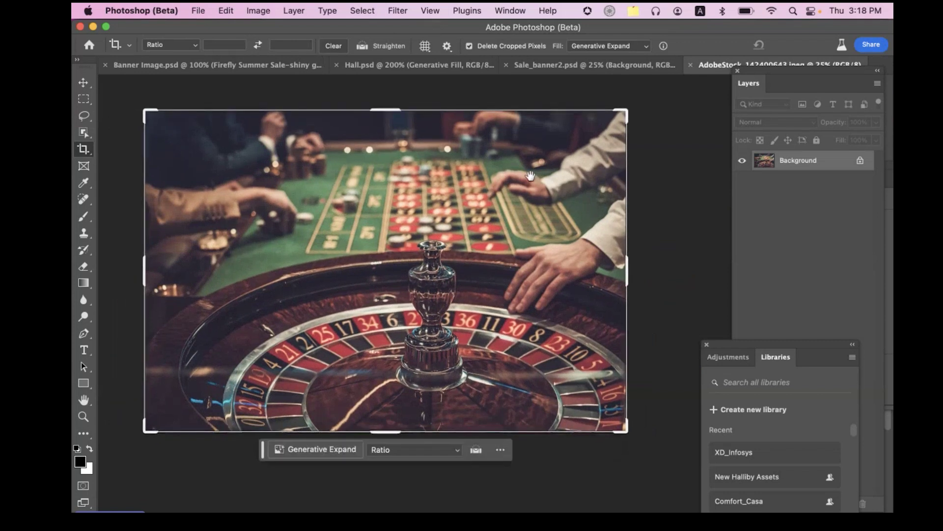
click(707, 344)
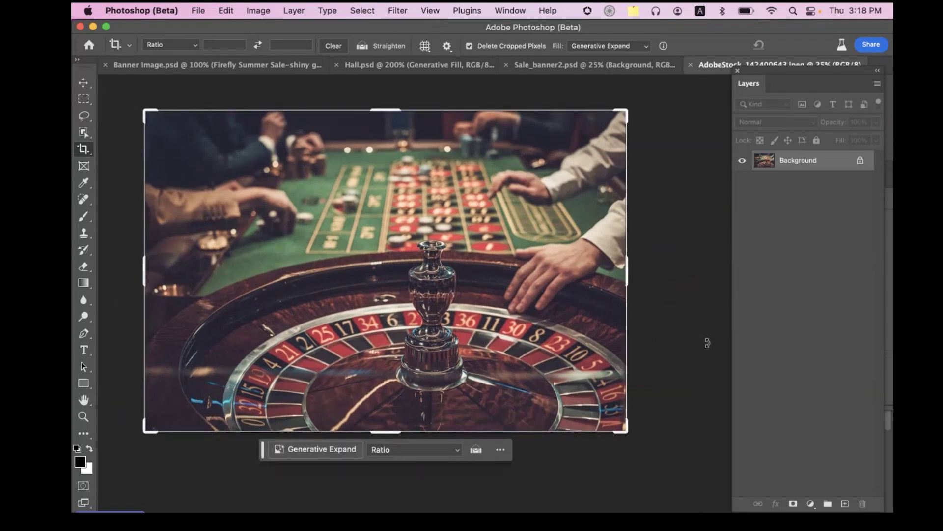
drag(627, 278, 691, 285)
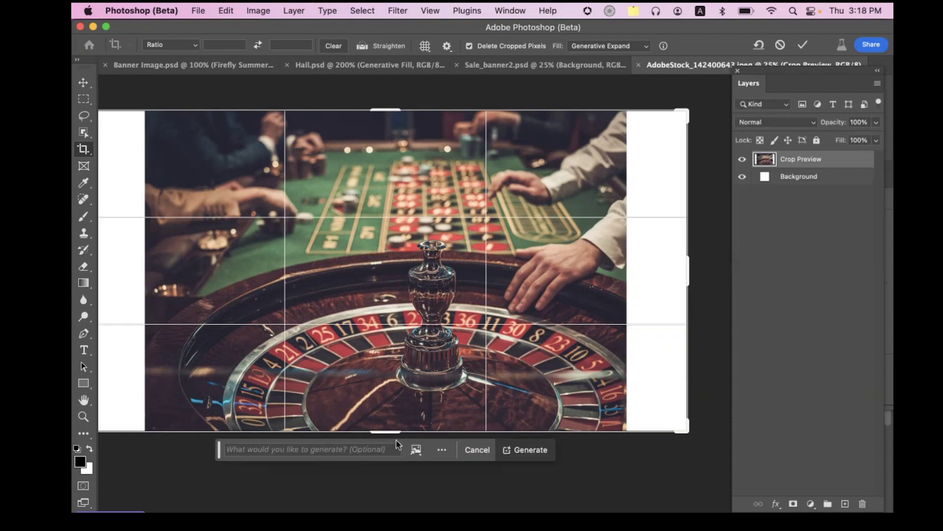
drag(392, 433, 391, 465)
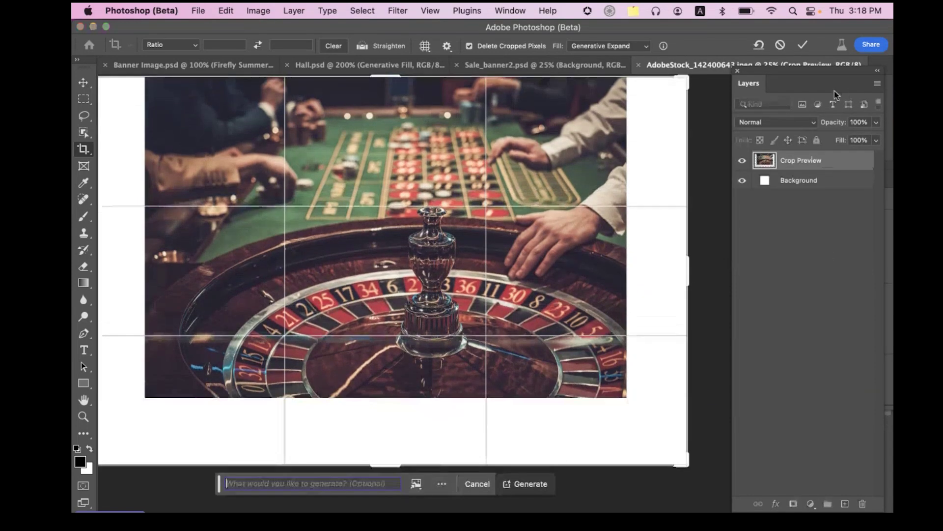
click(804, 45)
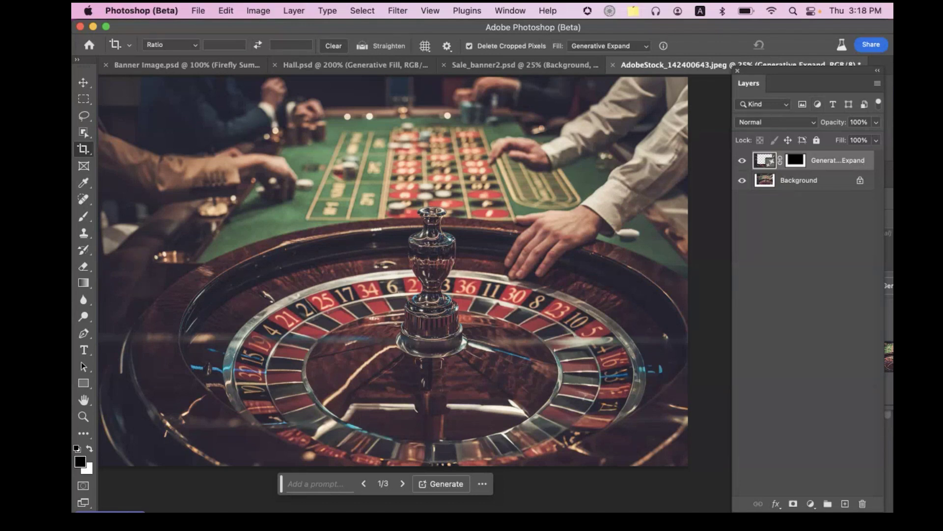
mouse_move(265, 508)
click(225, 489)
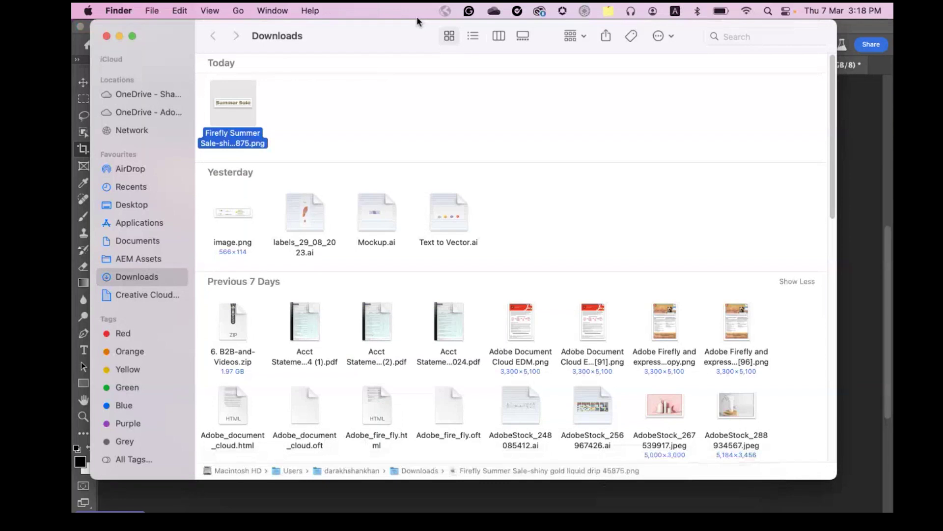
click(107, 36)
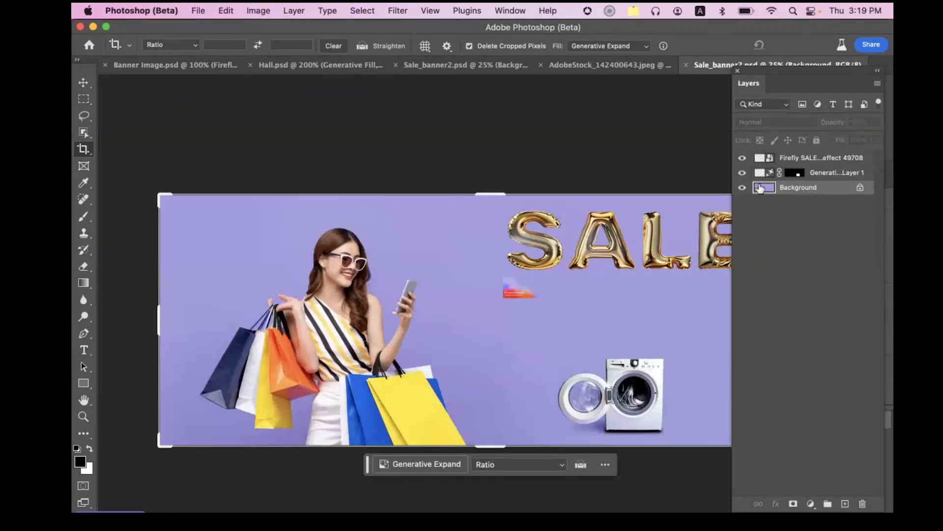
In Sale_banner2.psd, hide the Firefly SALE text layer and the generative layer, and make the Background layer active.
click(743, 172)
click(744, 160)
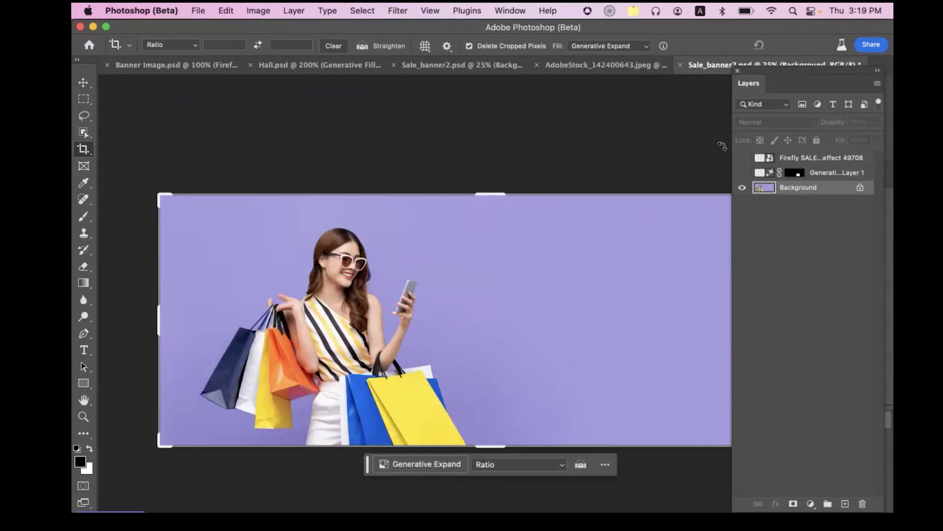
click(84, 83)
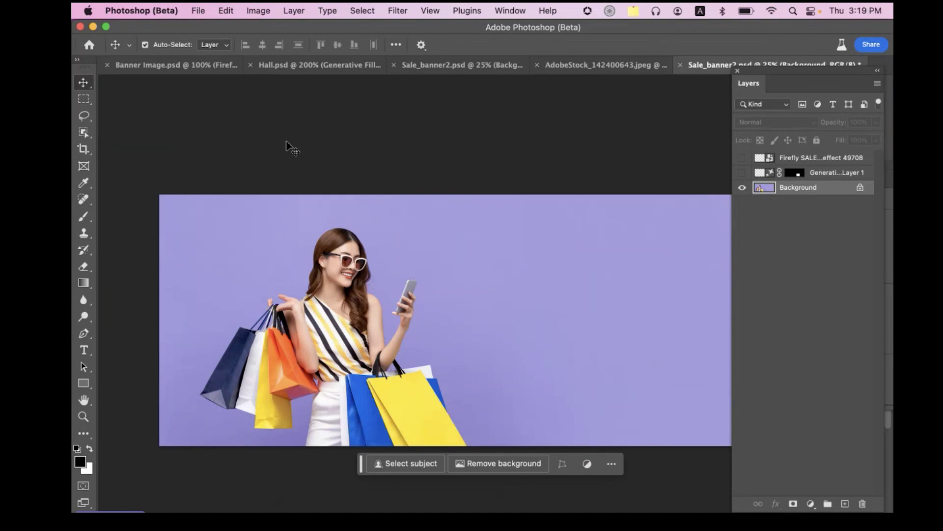
drag(457, 289, 396, 249)
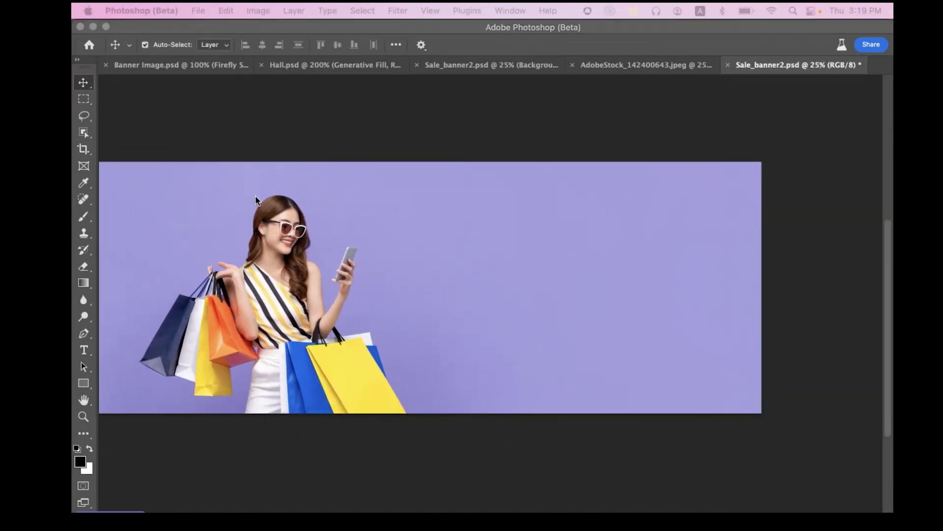
click(72, 110)
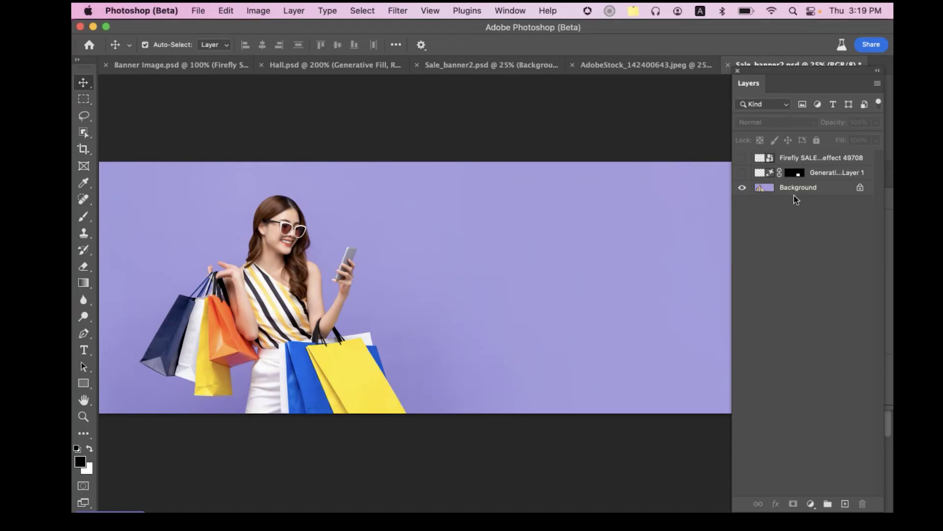
click(807, 191)
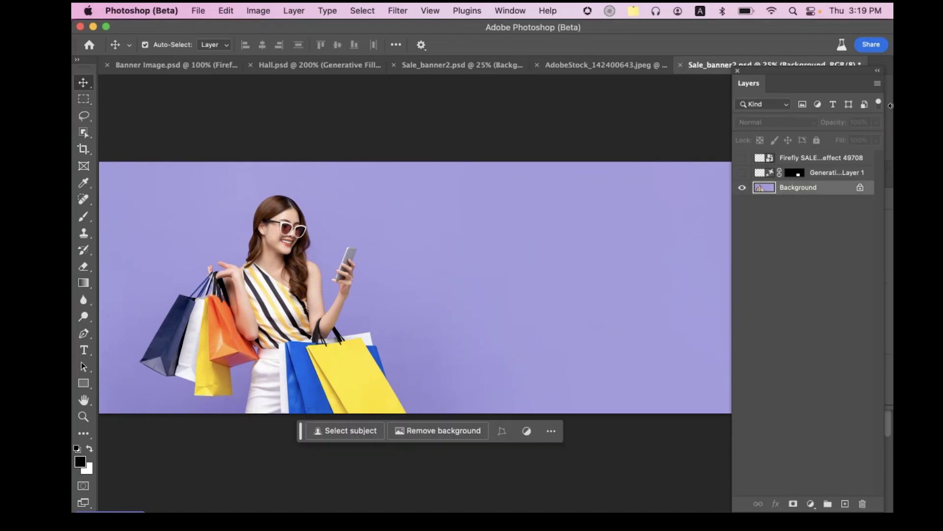
click(737, 70)
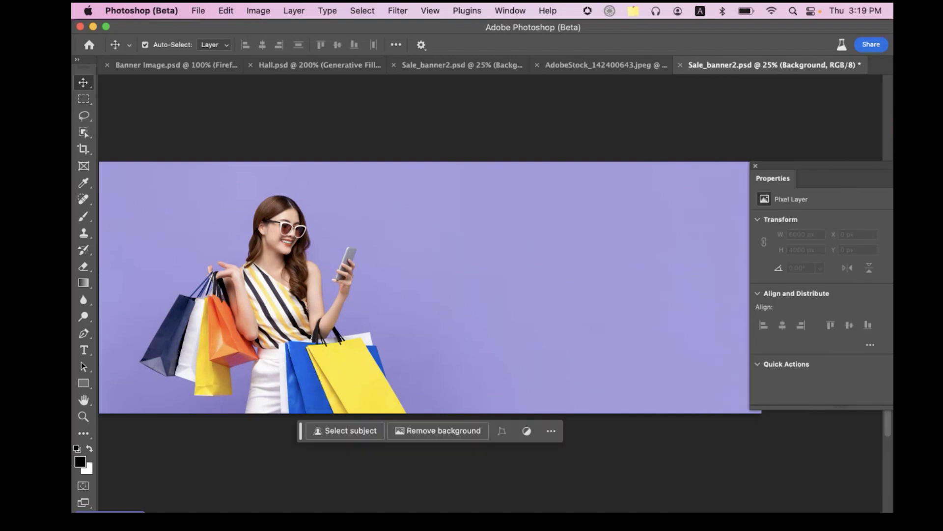
Select a rectangle on the empty lower right of the banner, generate a "washing machine" with Generative Fill, and view the second and third variations.
click(84, 99)
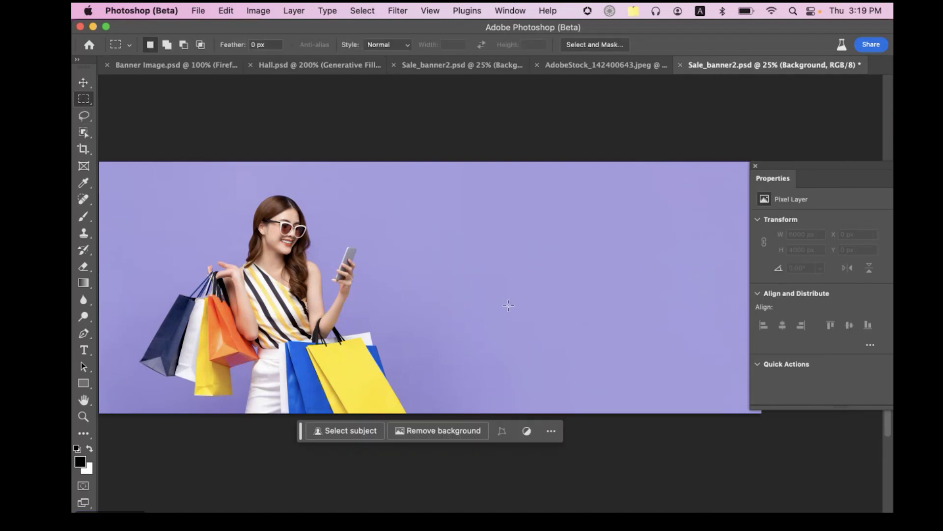
drag(582, 306, 677, 406)
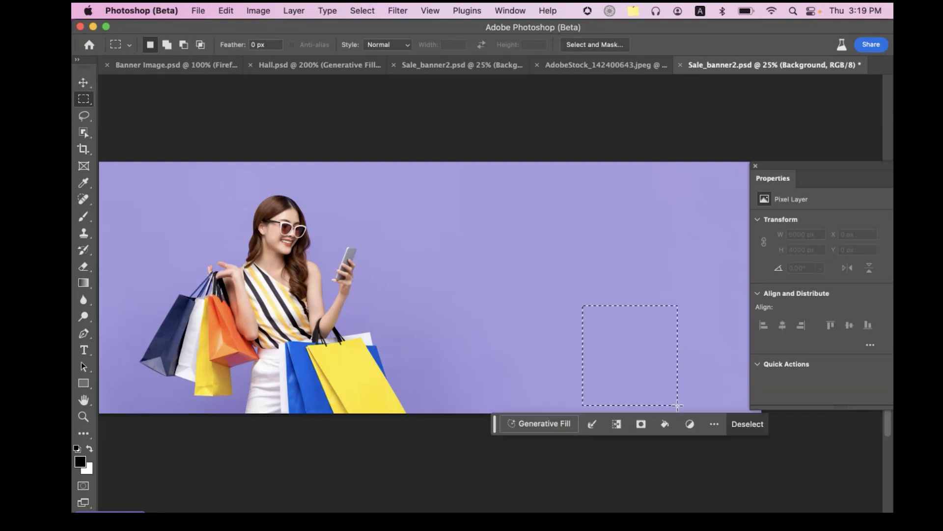
click(555, 425)
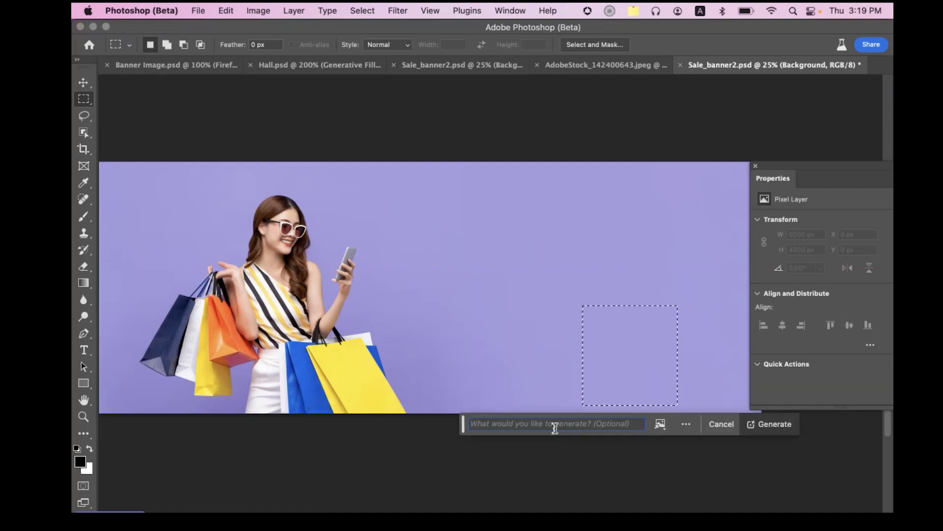
text(wahs)
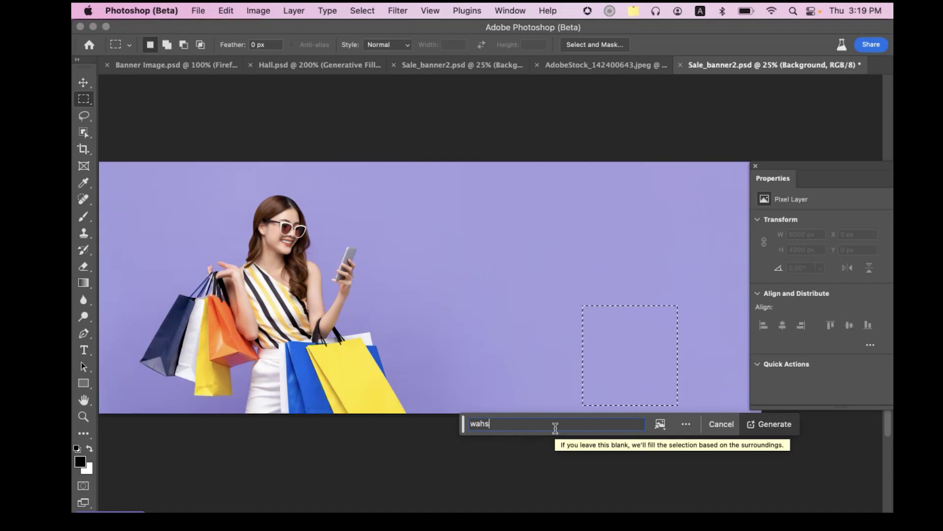
key(BackSpace)
key(BackSpace)
text(shing mach)
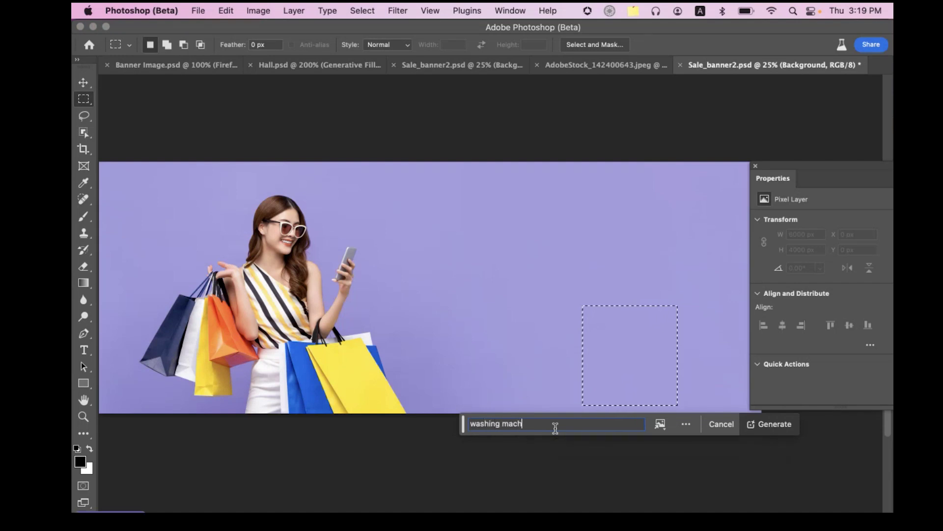
text(ine)
key(Return)
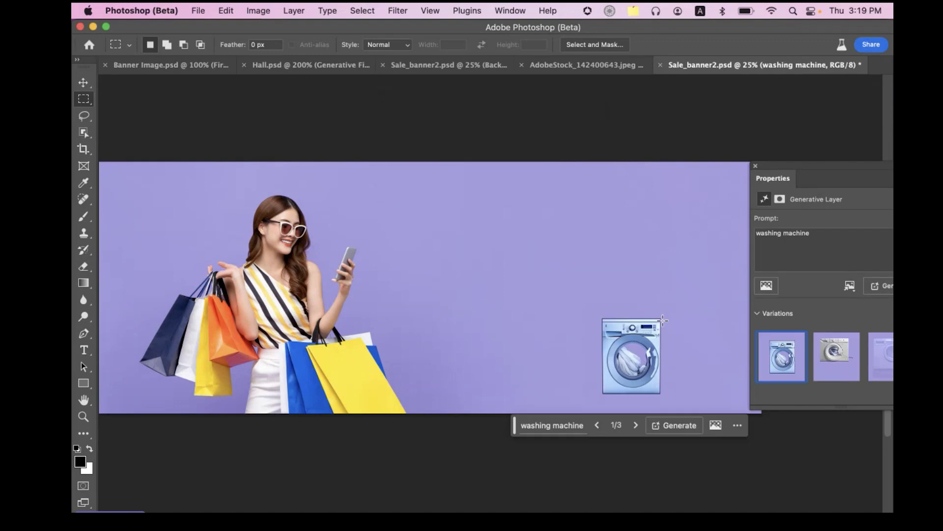
click(829, 366)
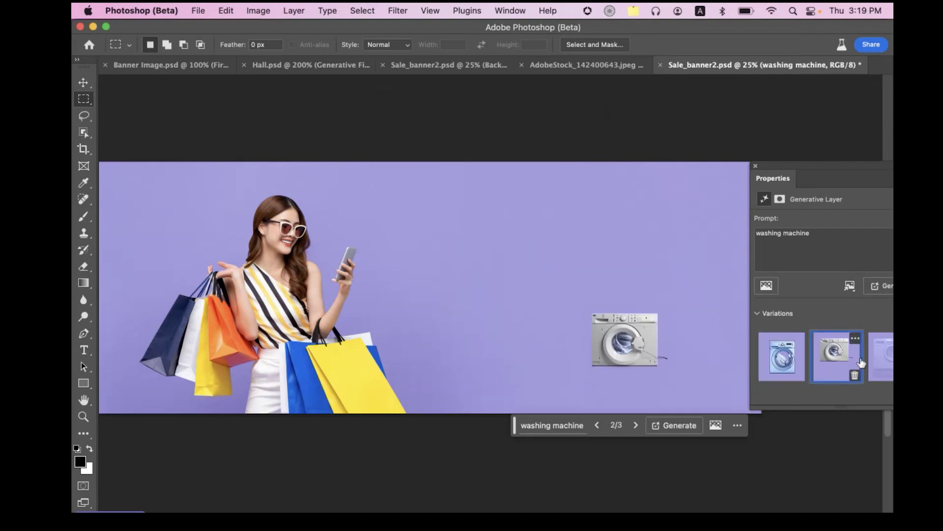
click(878, 358)
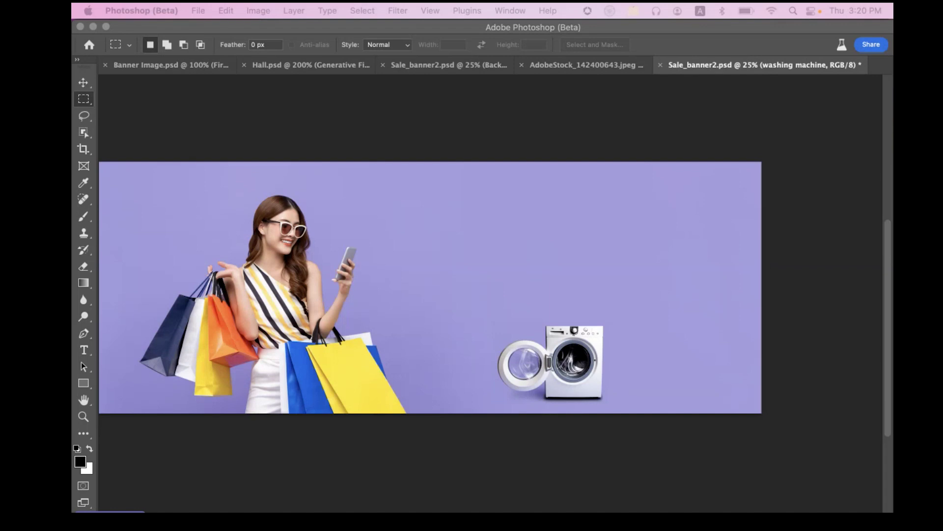
Switch to Preview to view lipstick_Updated-Camera.png, and return to Photoshop.
key(super+Tab)
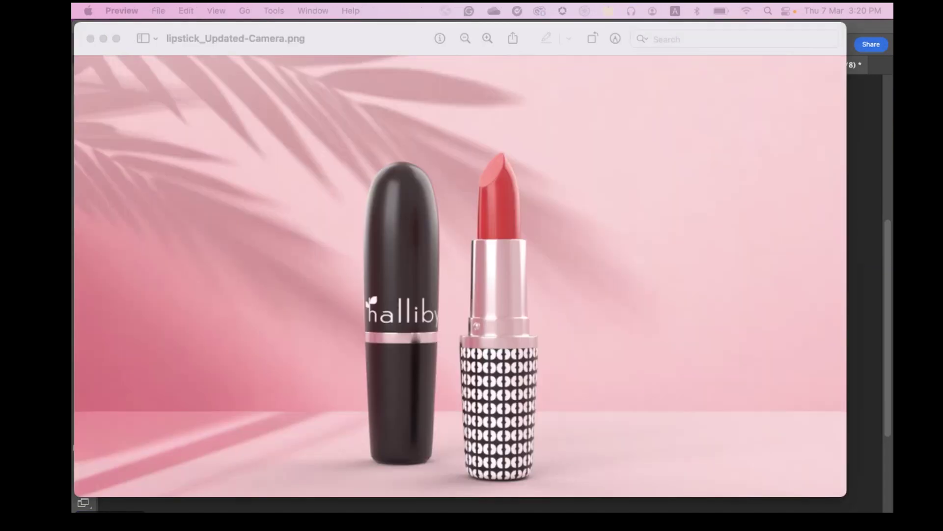
click(876, 178)
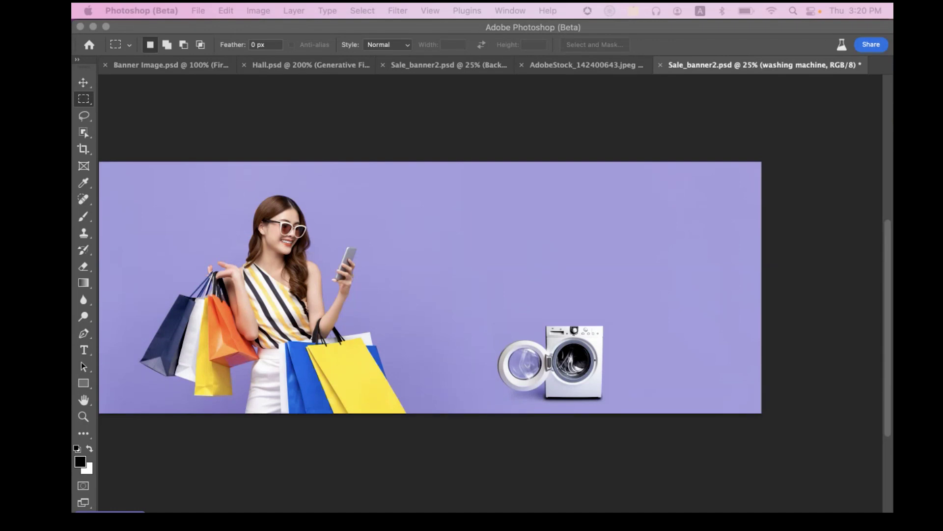
click(845, 154)
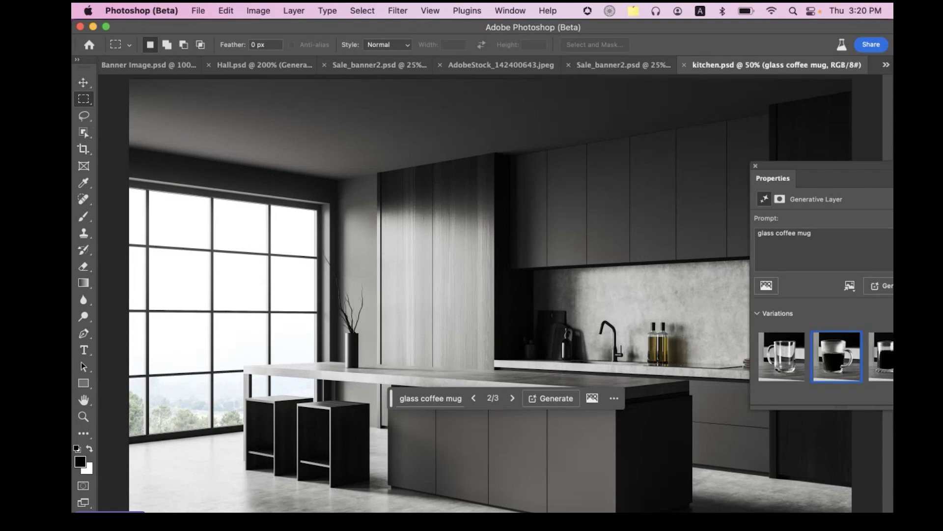
In kitchen.psd, with the Background layer active, select a rectangle just above the island counter and generate a "coffee machine" with Generative Fill.
key(Delete)
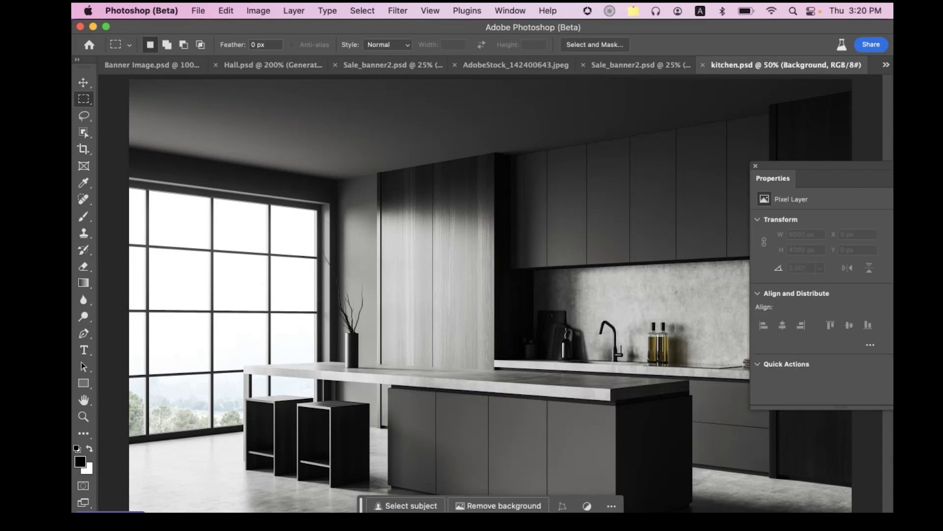
click(756, 165)
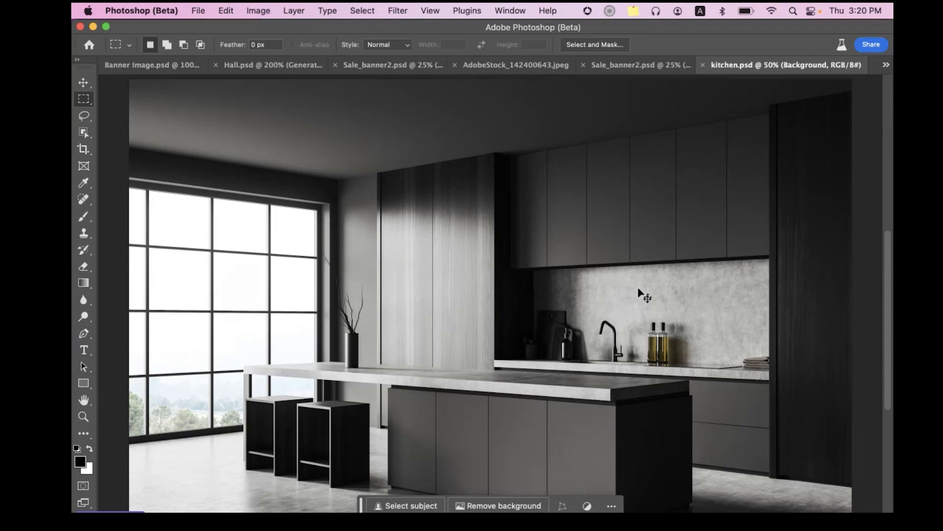
scroll(638, 289, up, 1)
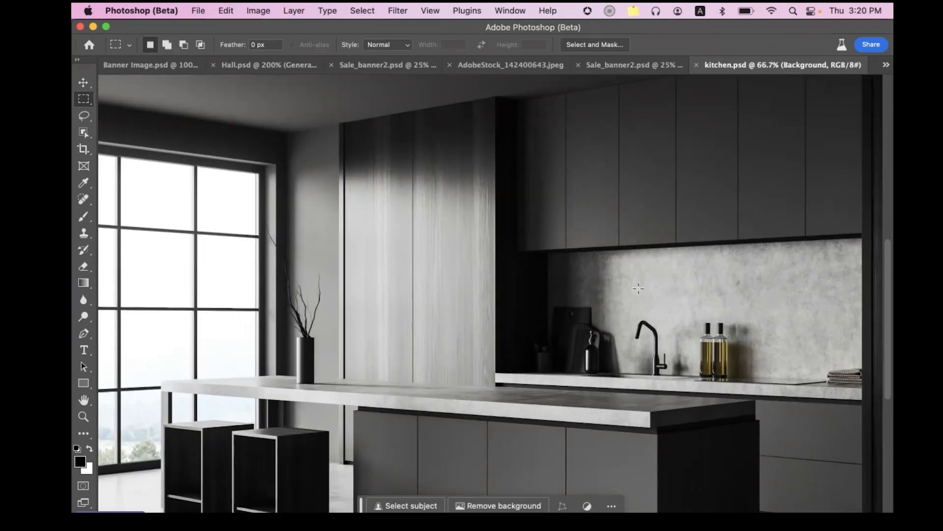
drag(464, 353, 532, 298)
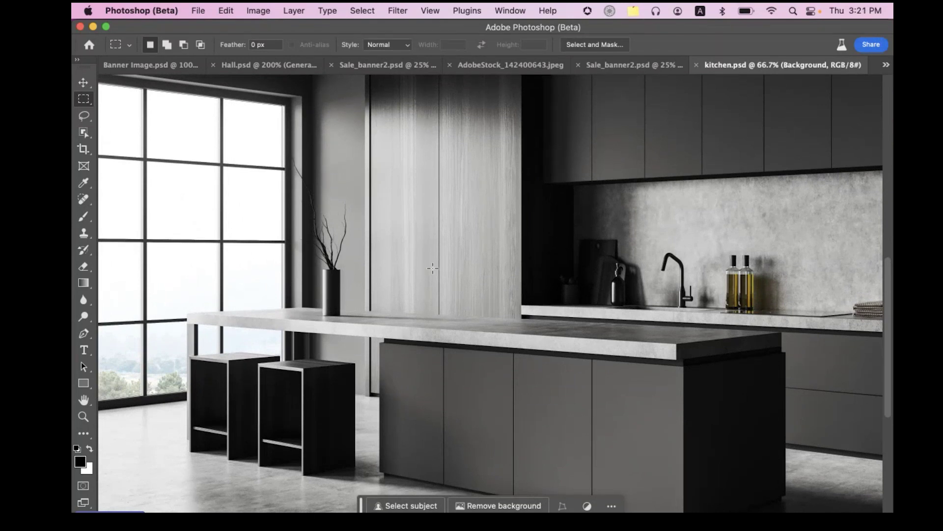
drag(427, 264, 476, 323)
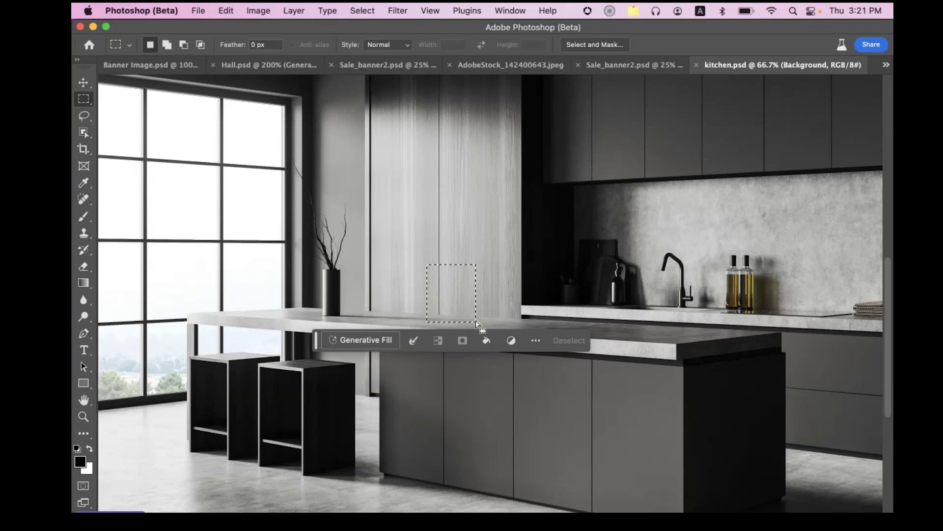
click(360, 340)
text(coffe)
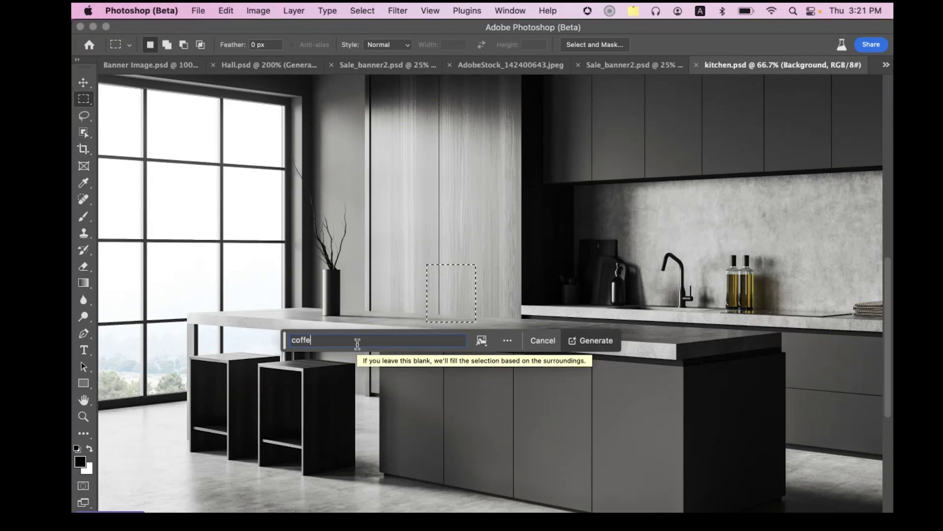
text(e machine)
key(Return)
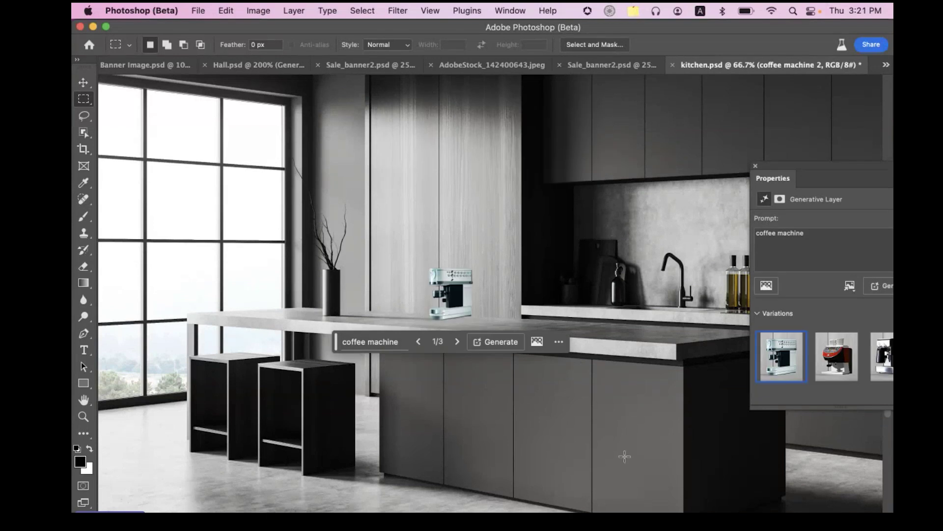
View the second and third coffee machine variations, and inspect the machine on the counter up close.
click(840, 359)
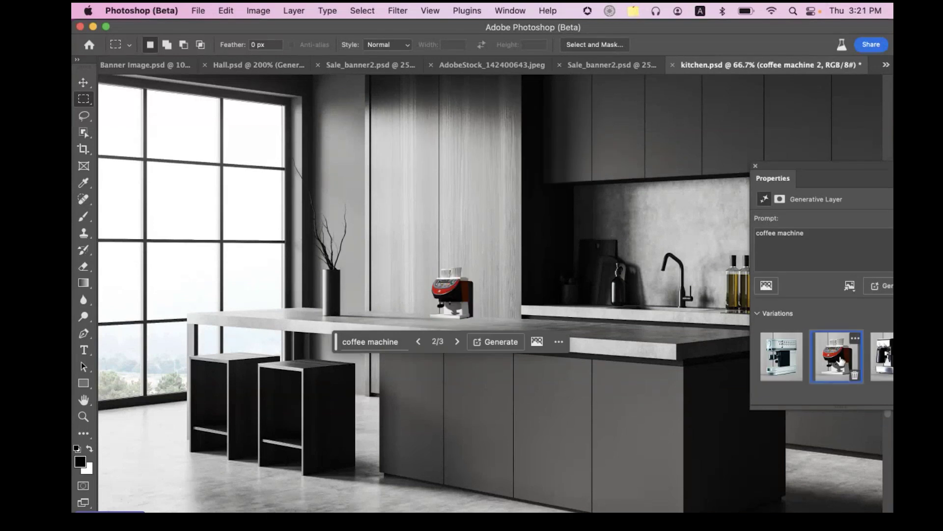
click(883, 359)
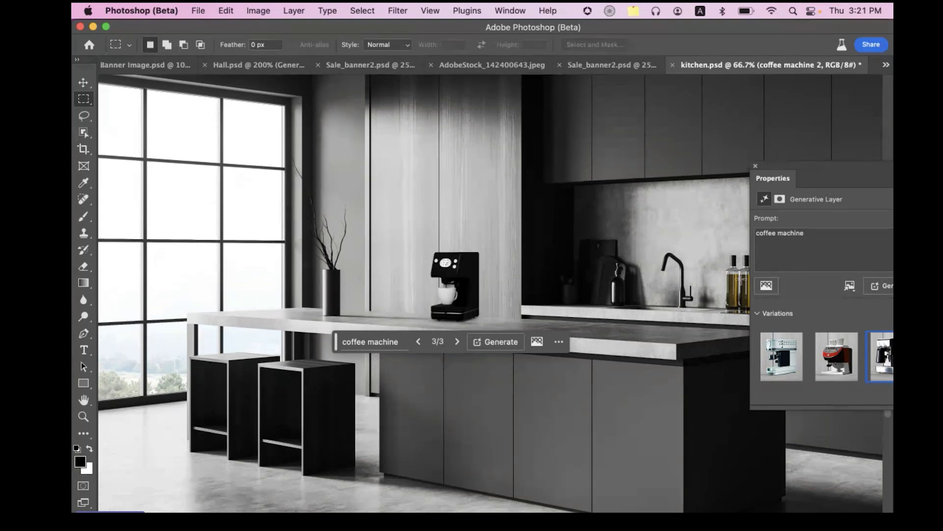
key(super+equal)
key(super+equal)
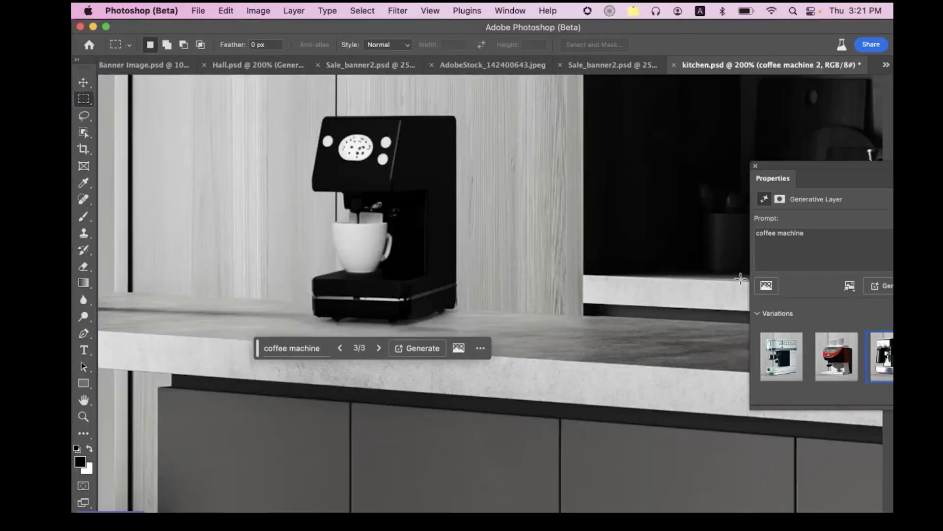
Examine the glass coffee mug and fruit platter on the kitchen counter, moving the contextual task bar out of their way.
drag(618, 342, 299, 302)
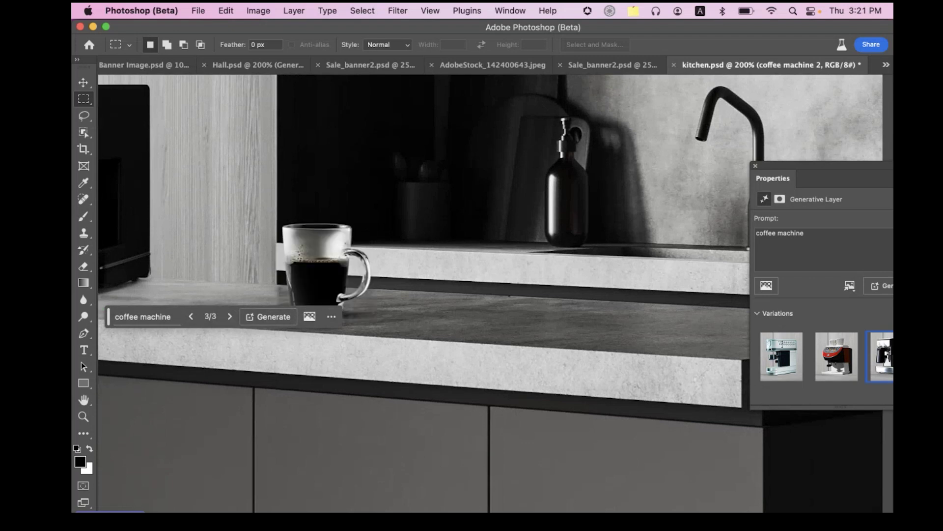
drag(109, 317, 295, 510)
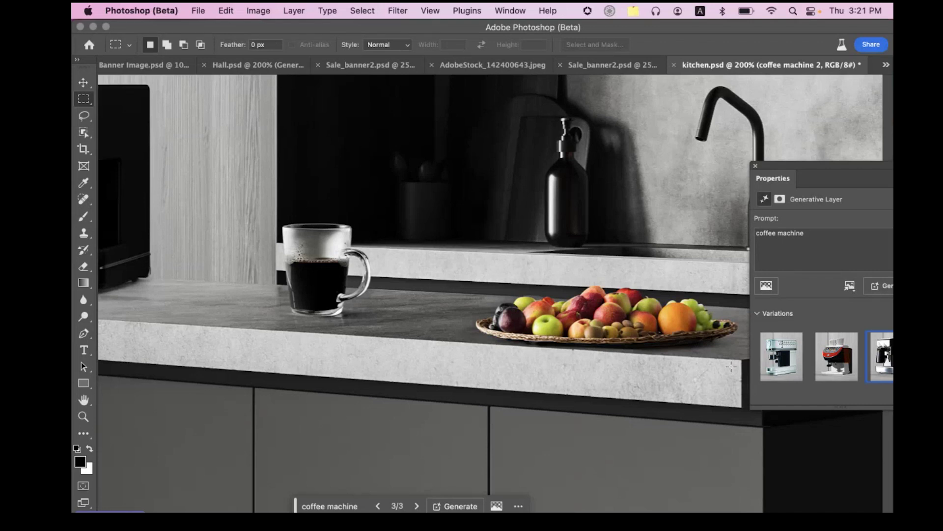
key(super+minus)
key(super+minus)
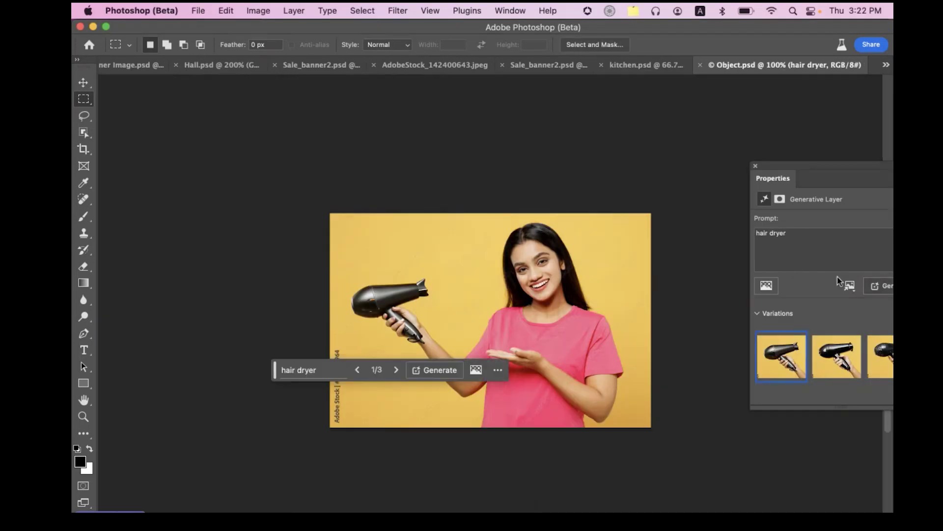
In Object.psd, hide the hair dryer layer and select a rectangle about 197 × 113 px over the woman's outstretched palm for Generative Fill.
key(Delete)
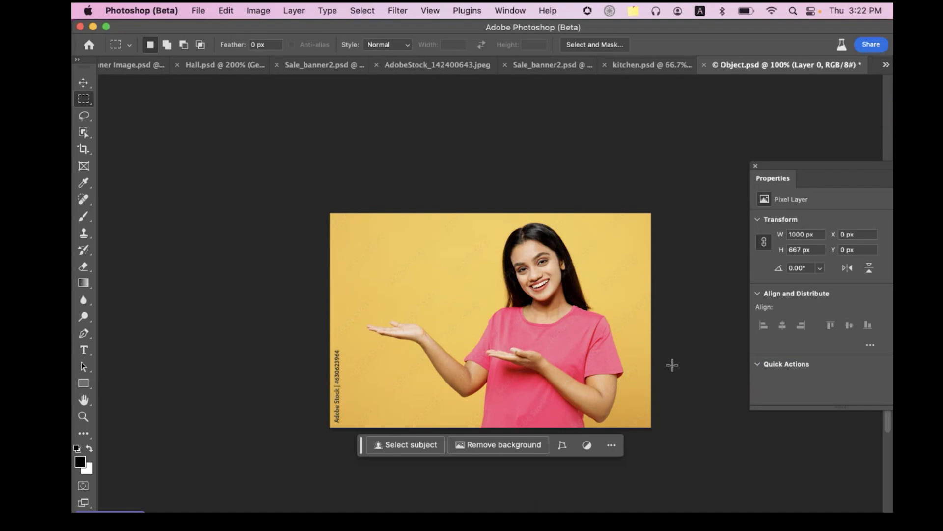
key(super+plus)
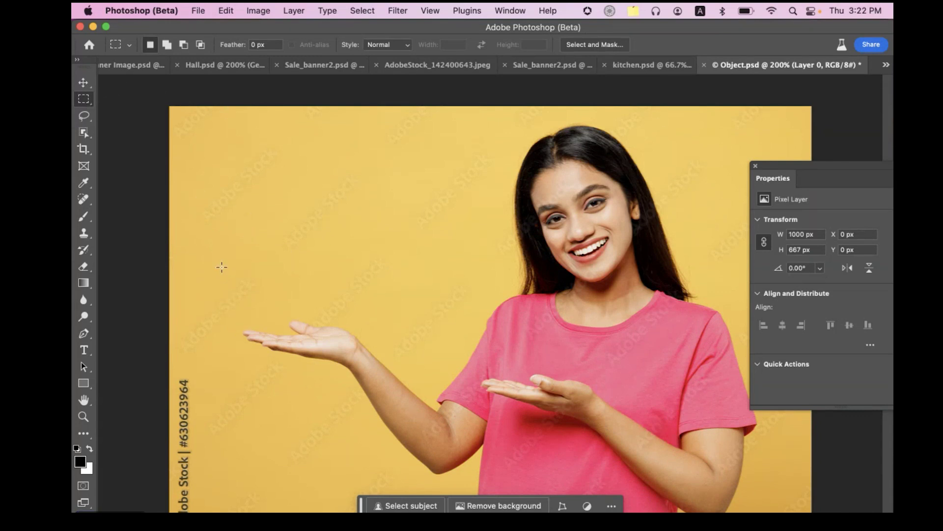
drag(221, 267, 347, 338)
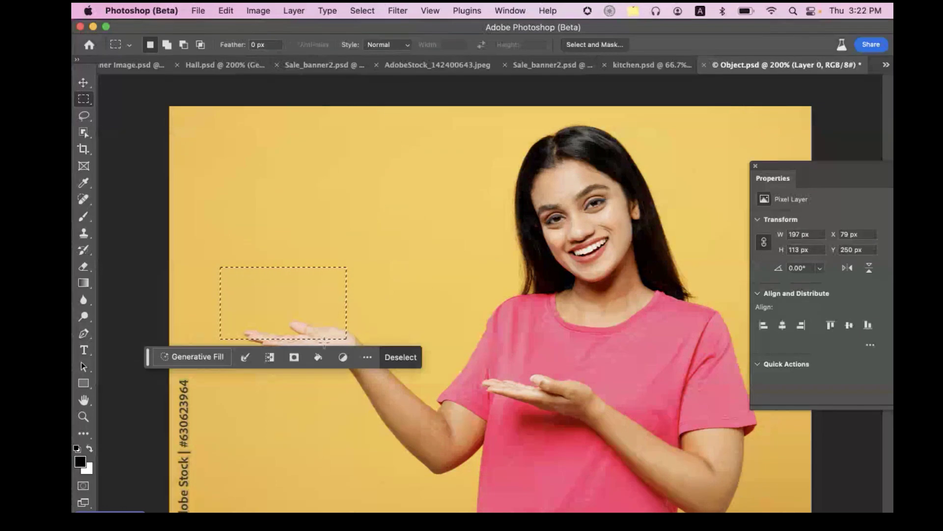
click(205, 371)
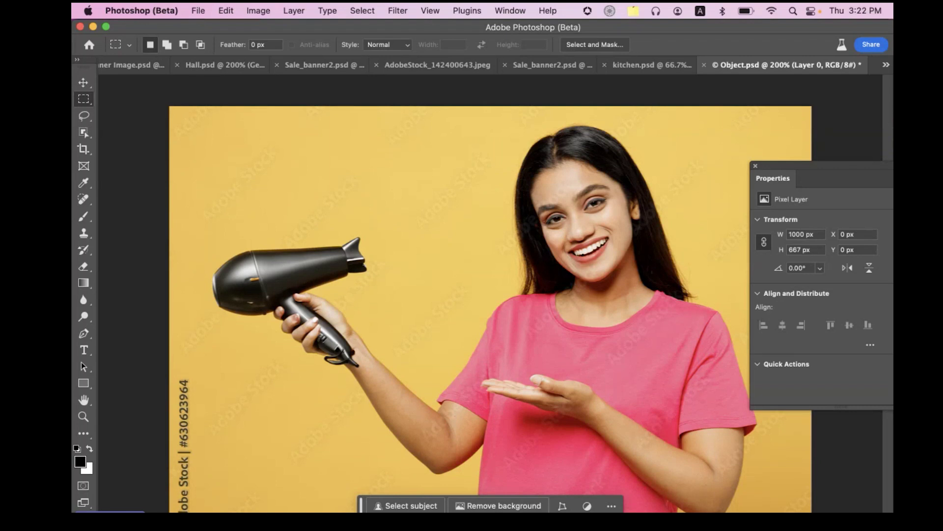
Open the Layers panel, make the hair dryer layer active, and display its generative properties.
key(F7)
drag(238, 88, 178, 86)
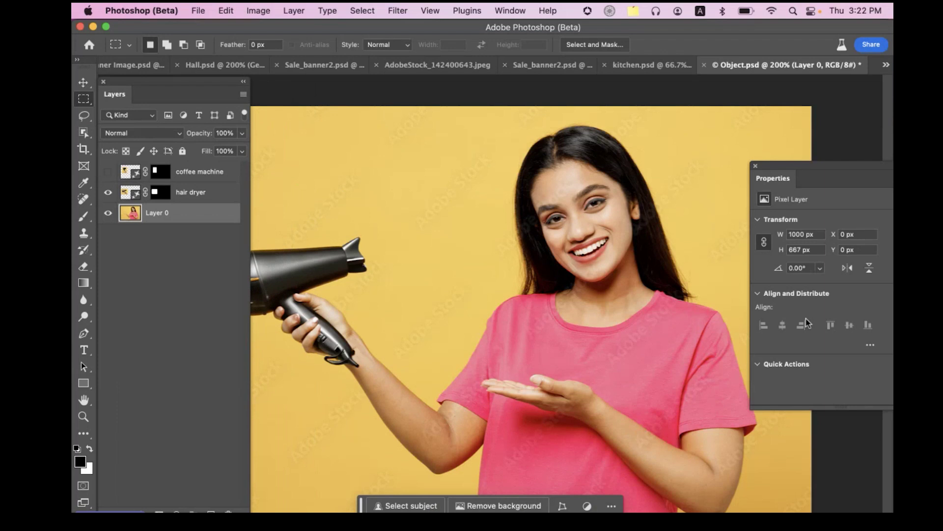
scroll(852, 344, down, 3)
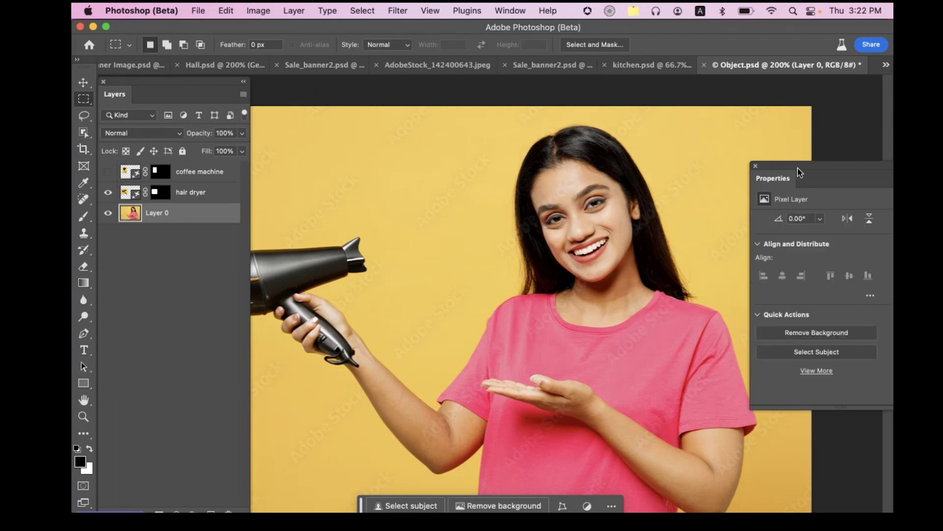
click(756, 166)
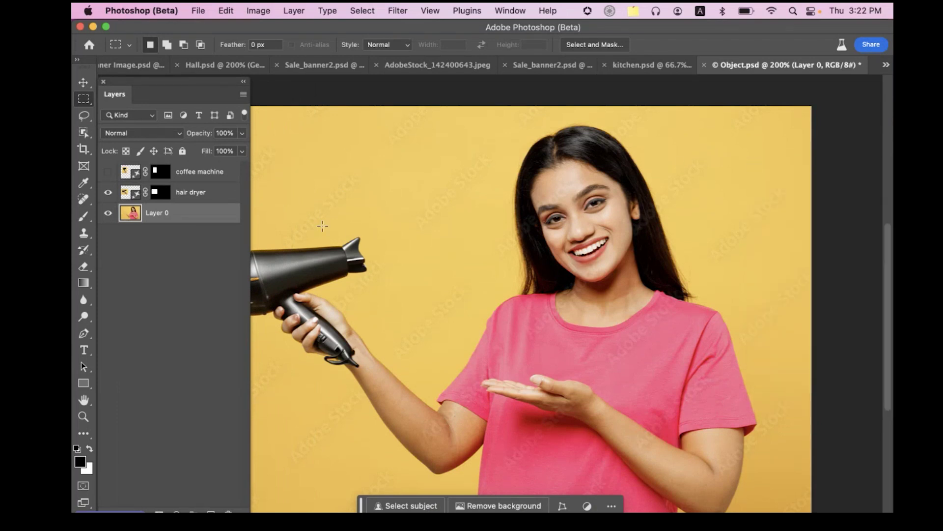
click(207, 199)
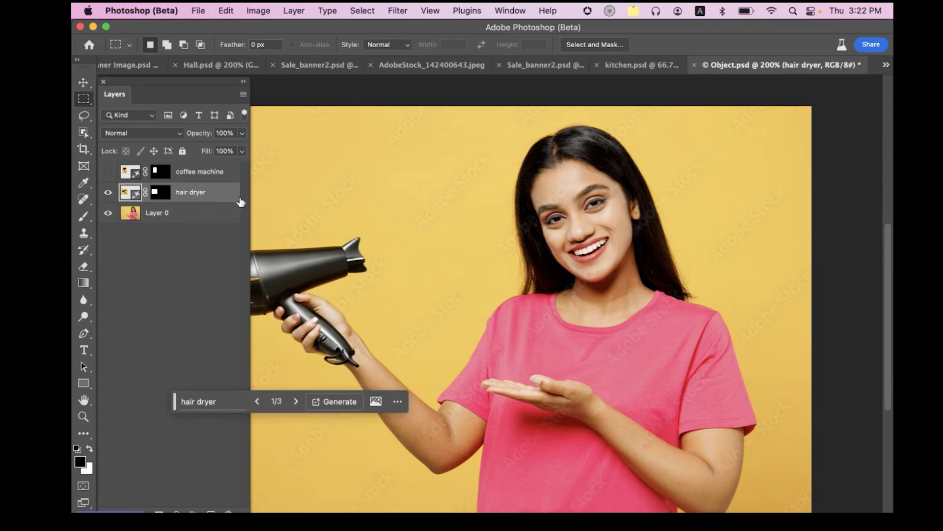
click(510, 17)
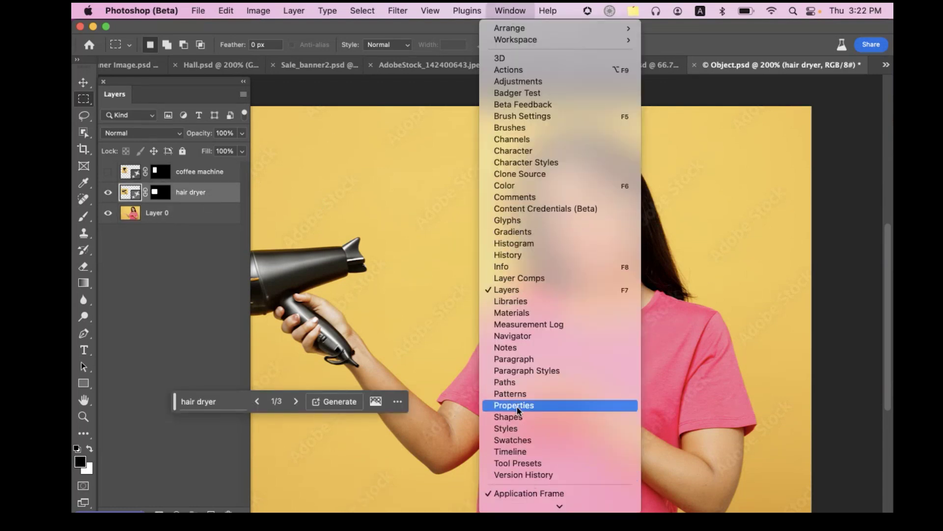
click(519, 409)
View the second and third hair dryer variations with the Layers panel out of the way, and return to the first variation.
click(824, 374)
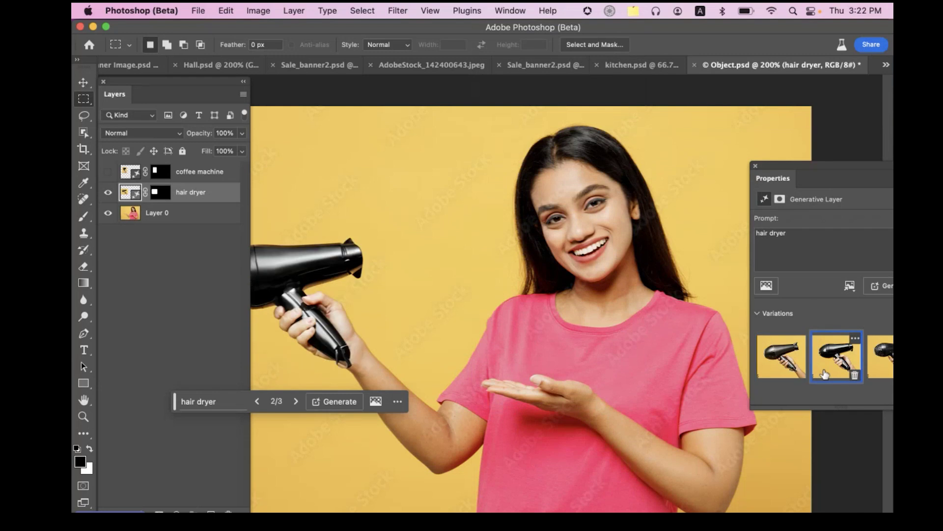
click(226, 82)
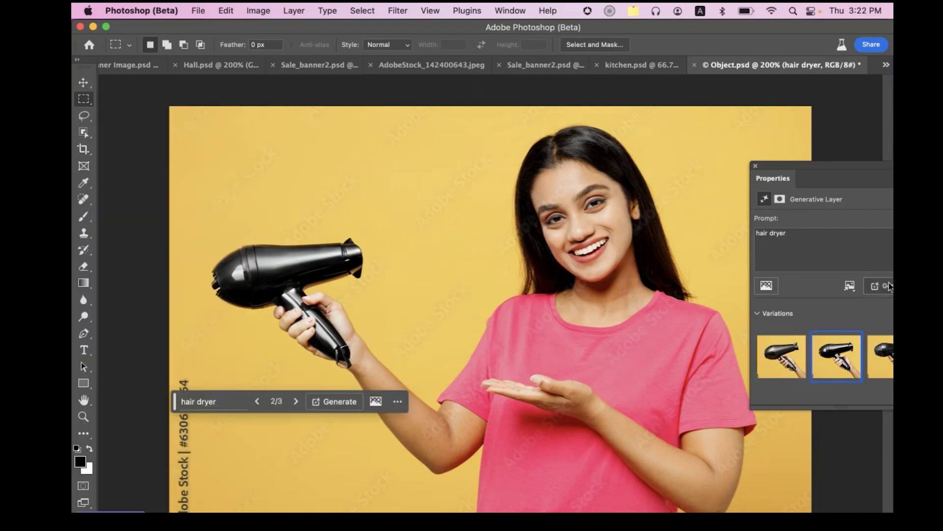
click(881, 353)
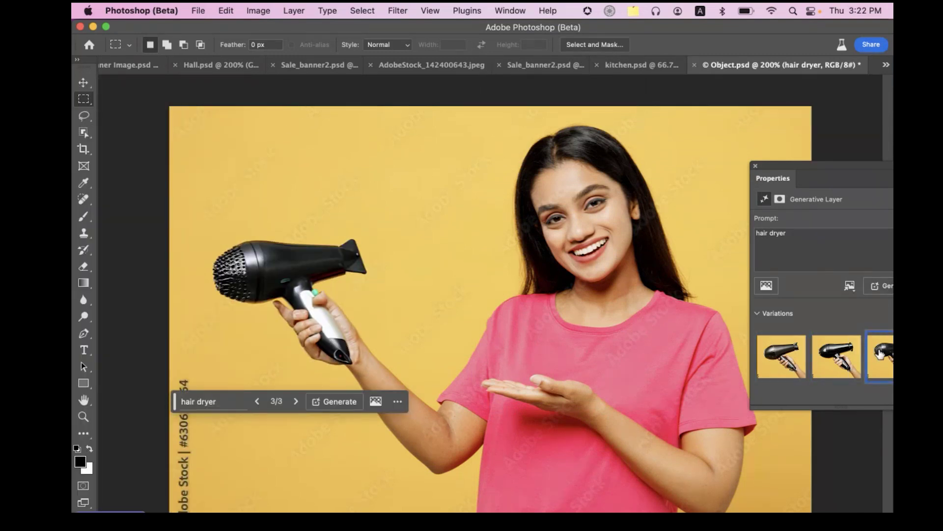
click(780, 366)
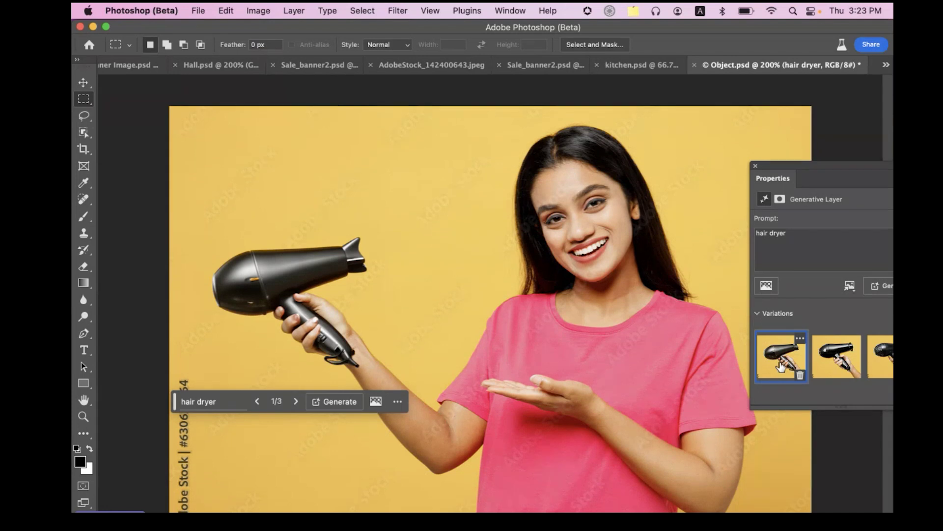
Switch to male_model.psd and bring the man's shirt into view up close.
key(super+Tab)
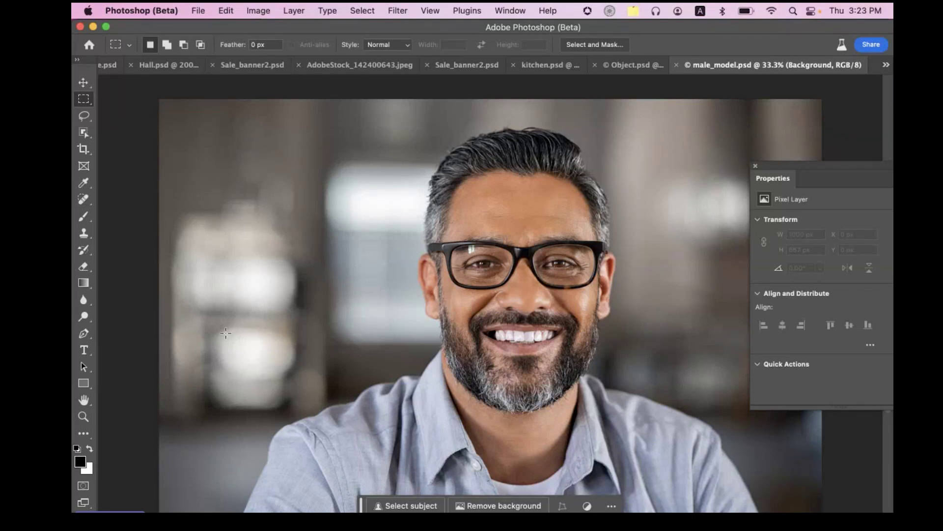
key(super+plus)
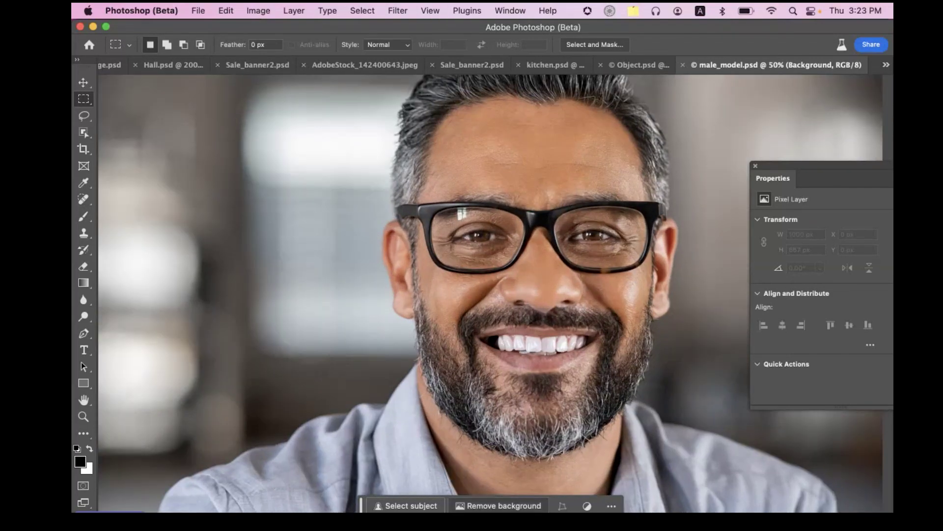
drag(444, 268, 445, 244)
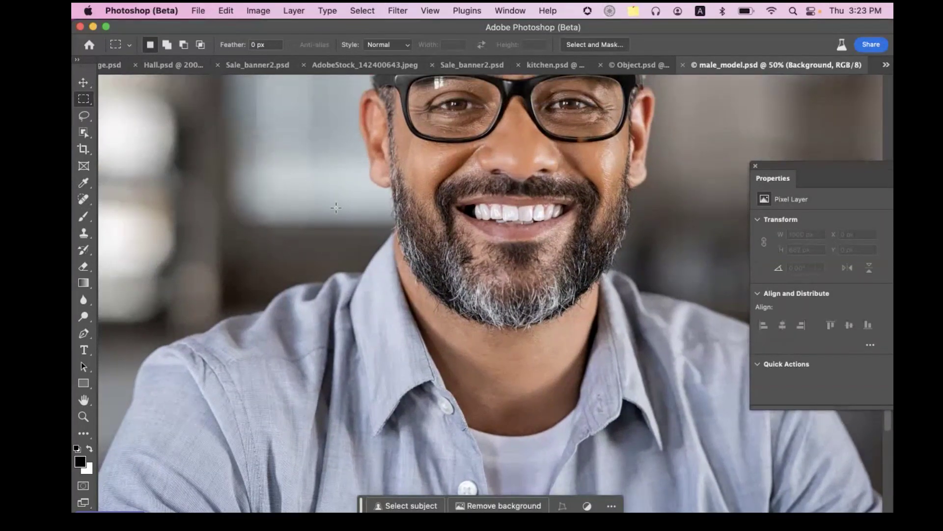
Try to detect the man's shirt with the Object Selection tool by refreshing the Object Finder.
click(82, 135)
click(155, 133)
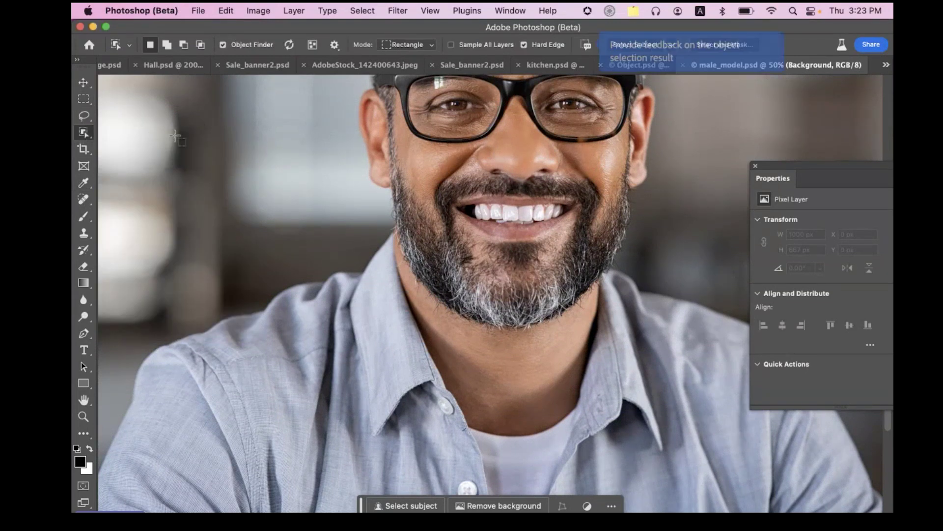
click(290, 45)
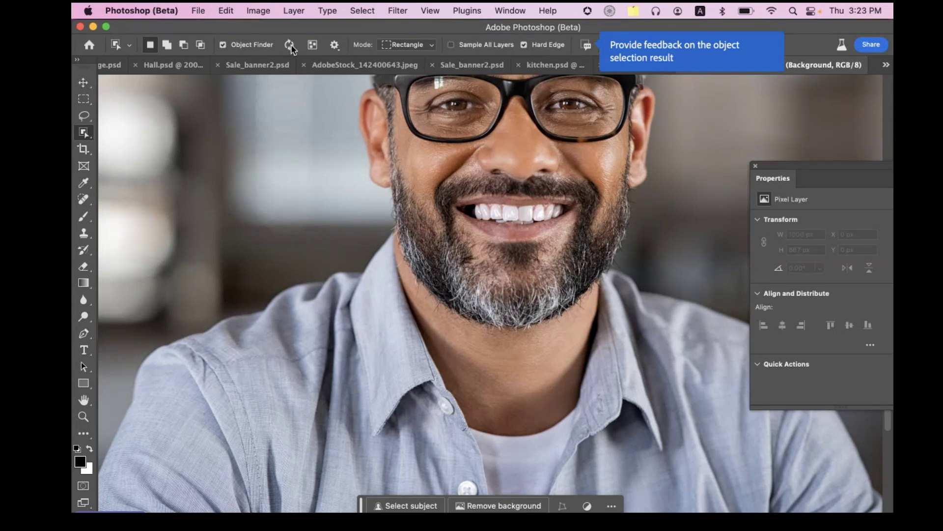
key(super+minus)
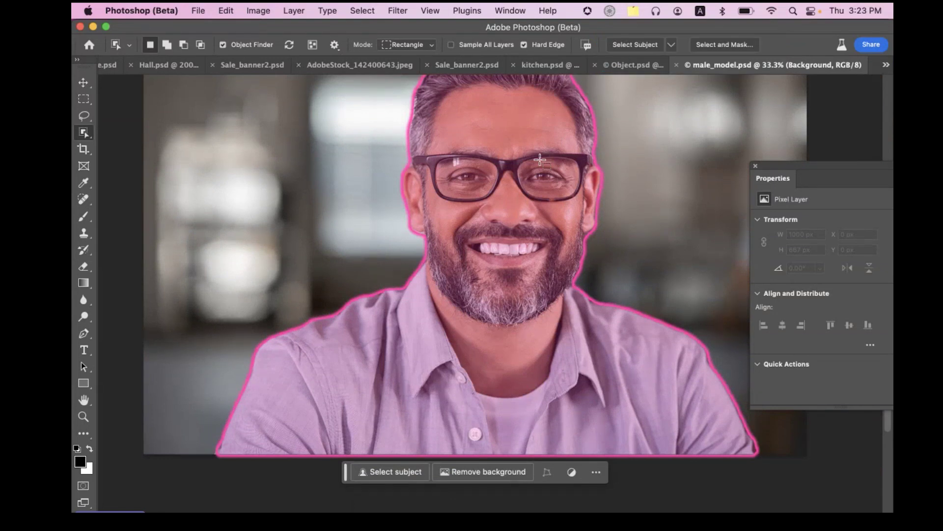
Select the man's entire shirt with the Quick Selection tool, using a brush size of 250.
right_click(87, 132)
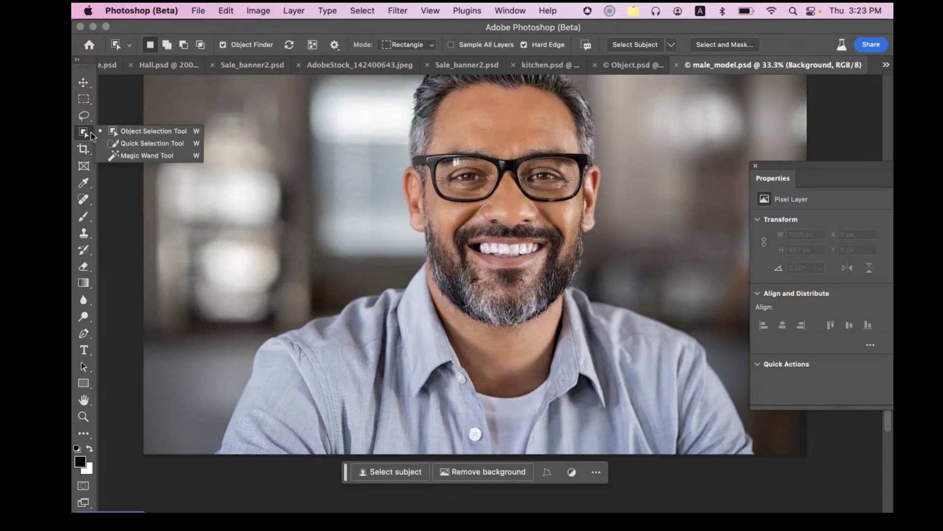
click(146, 147)
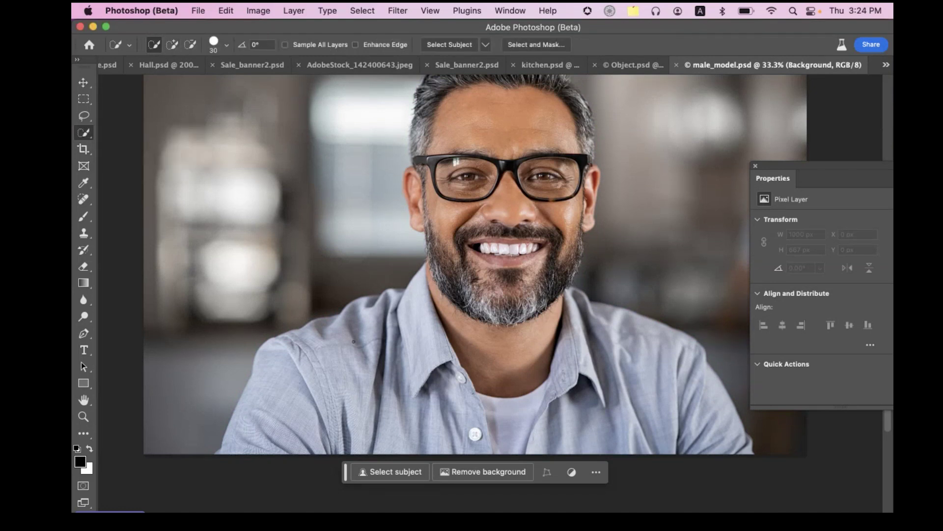
key(bracketright)
key(bracketright)
key(bracketright)
key(bracketright)
key(bracketright)
key(bracketright)
key(bracketright)
key(bracketright)
key(bracketright)
key(bracketright)
key(bracketright)
key(bracketright)
key(bracketright)
key(bracketleft)
mouse_move(413, 290)
mouse_down()
mouse_move(413, 301)
mouse_move(378, 322)
mouse_move(344, 326)
mouse_move(296, 354)
mouse_move(329, 382)
mouse_move(403, 404)
mouse_move(446, 400)
mouse_move(485, 421)
mouse_move(564, 420)
mouse_move(632, 392)
mouse_move(705, 445)
mouse_move(733, 449)
mouse_up()
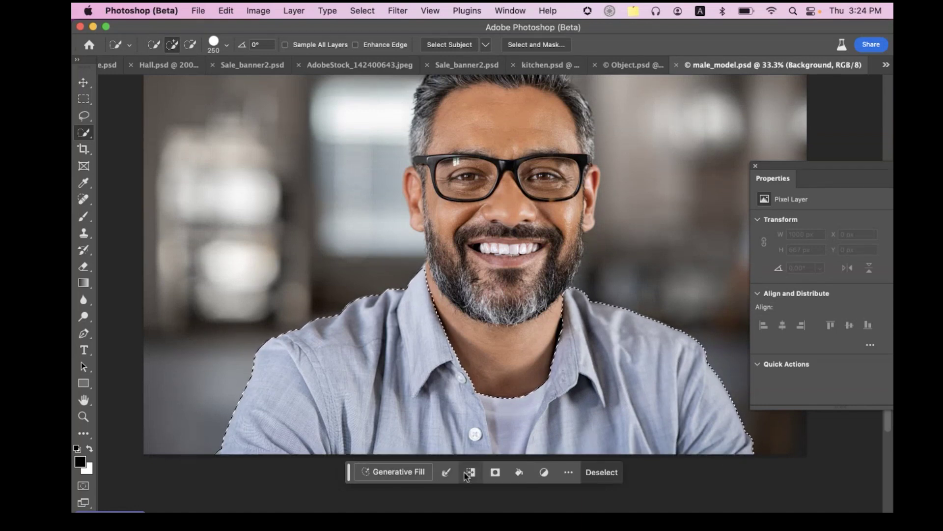
Generate a "black suit" in the shirt selection with Generative Fill.
click(398, 472)
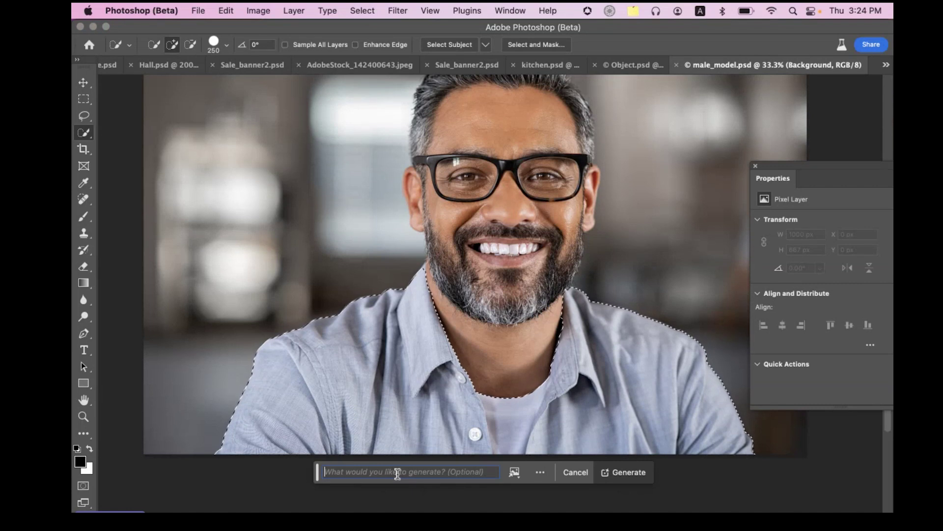
text(black su)
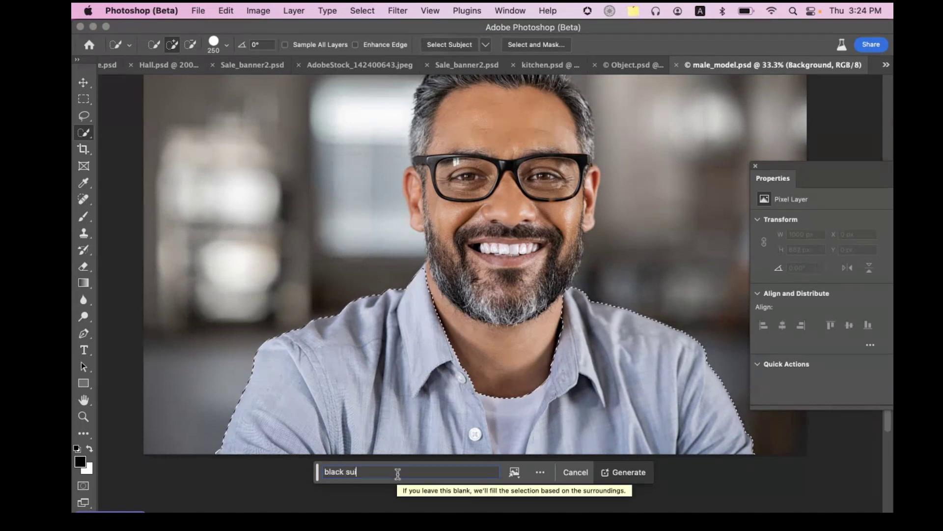
text(it)
key(Return)
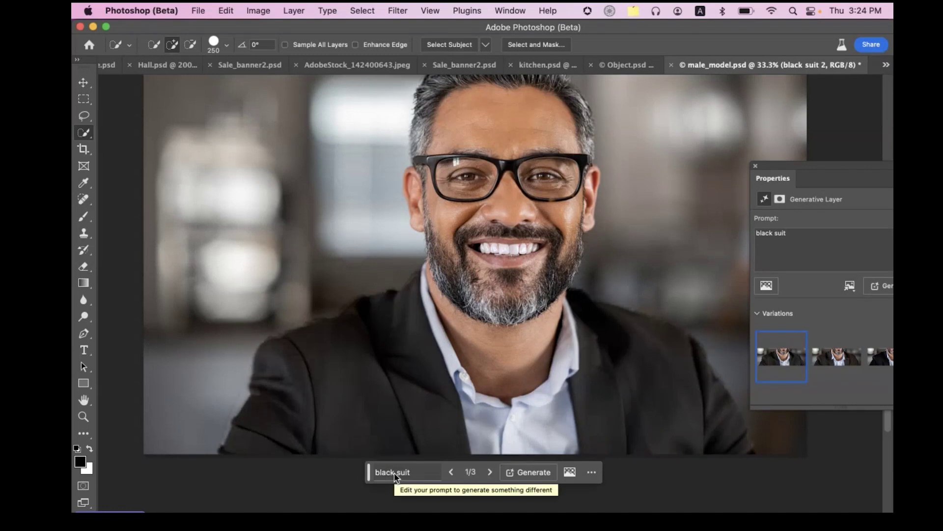
Compare the black suit variations, ending on the first one, and hide the new black suit layer.
click(831, 356)
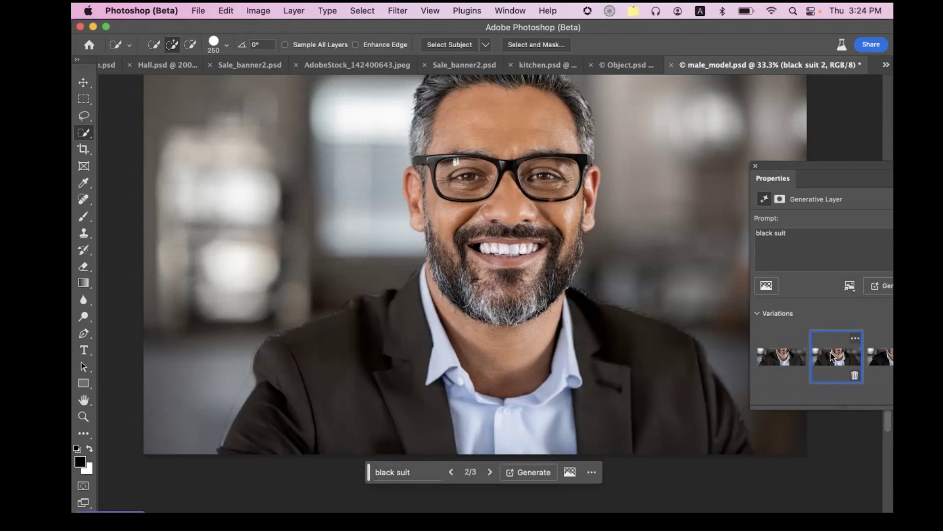
click(885, 360)
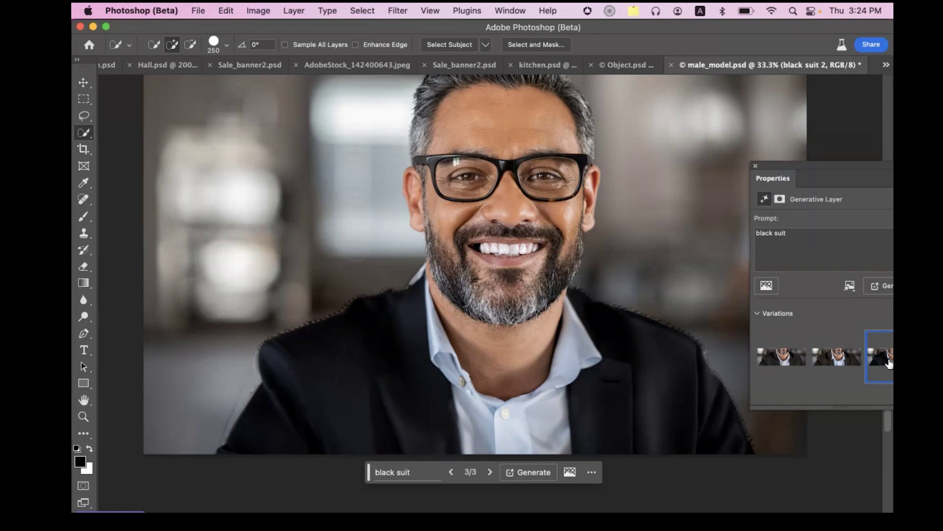
click(843, 363)
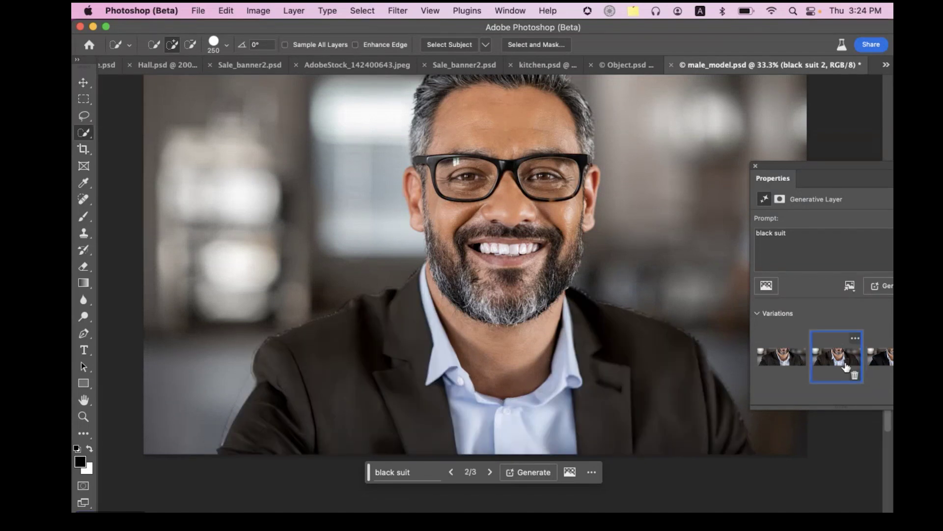
click(789, 368)
key(super+comma)
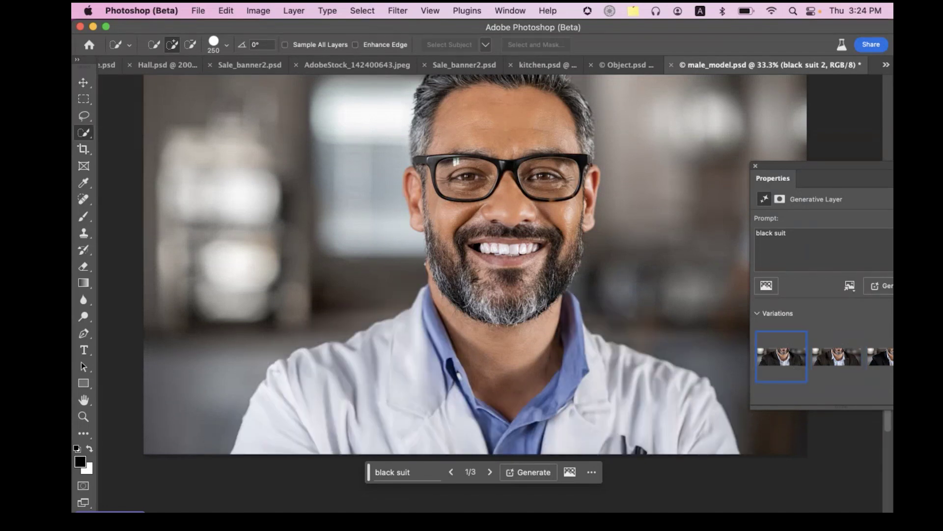
Select the earlier clothing layer in male_model.psd and apply its third variation, a black suit.
key(alt+bracketleft)
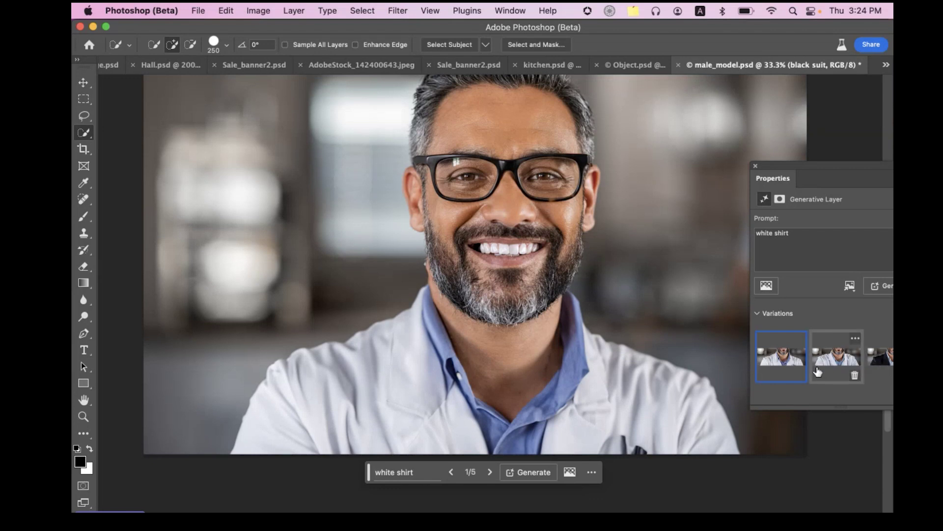
click(876, 363)
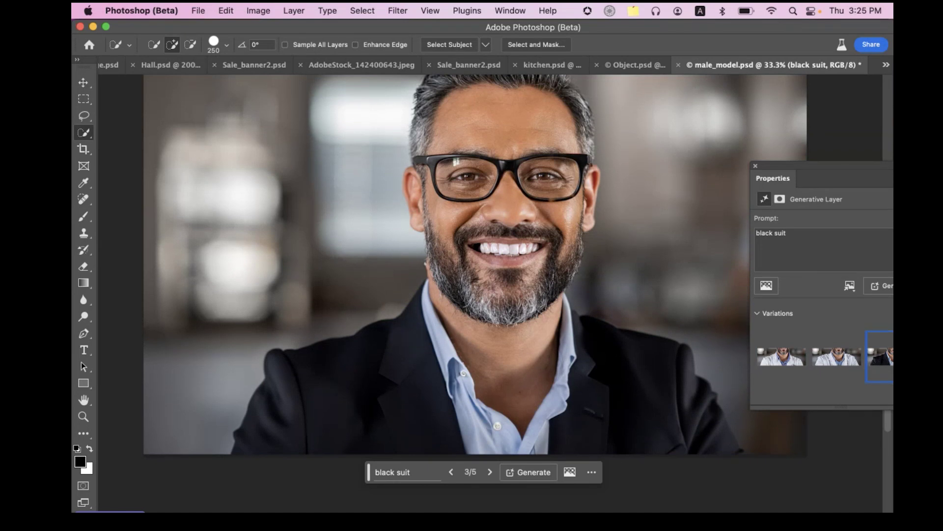
Switch to Persona.psd and draw a rectangular marquee selection around the whole canvas behind the man.
key(super+Tab)
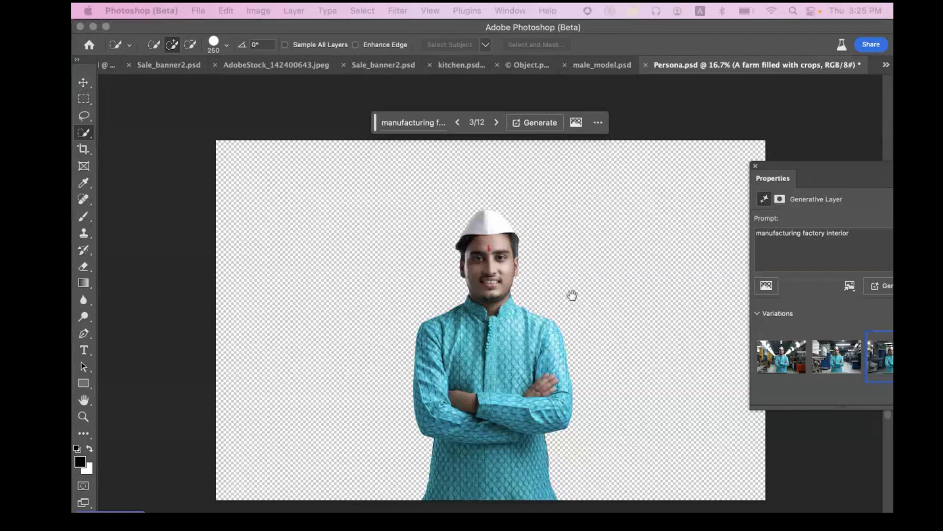
drag(573, 295, 546, 281)
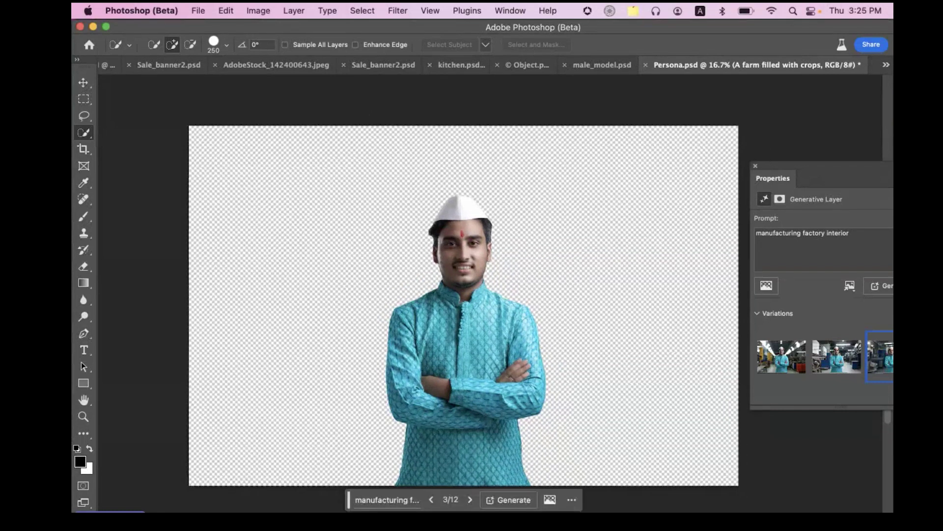
key(alt+bracketleft)
key(alt+bracketright)
click(84, 99)
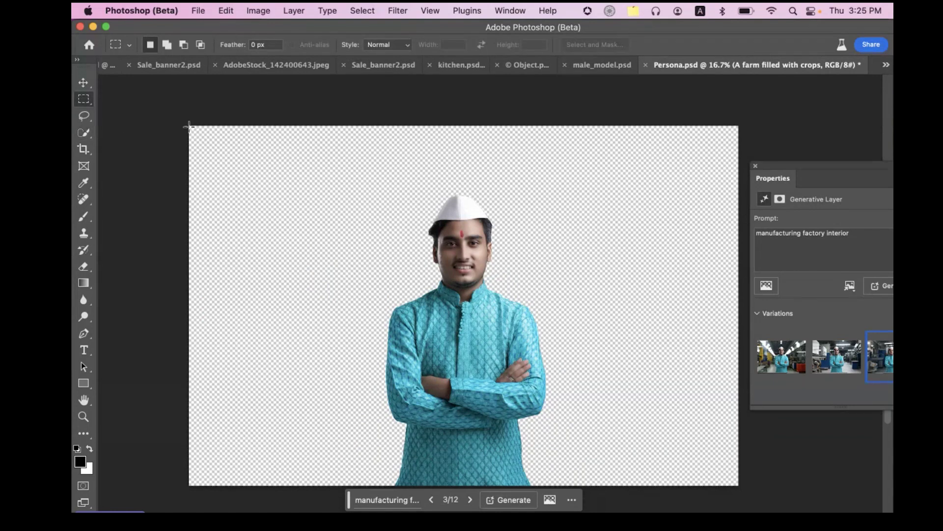
drag(188, 123, 739, 491)
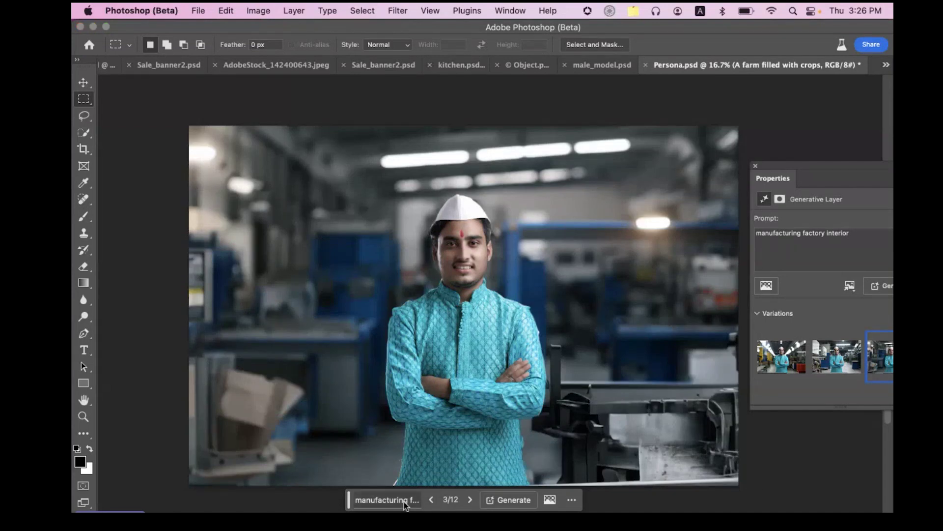
Review the "manufacturing factory interior" prompt and compare its first two background variations.
click(388, 499)
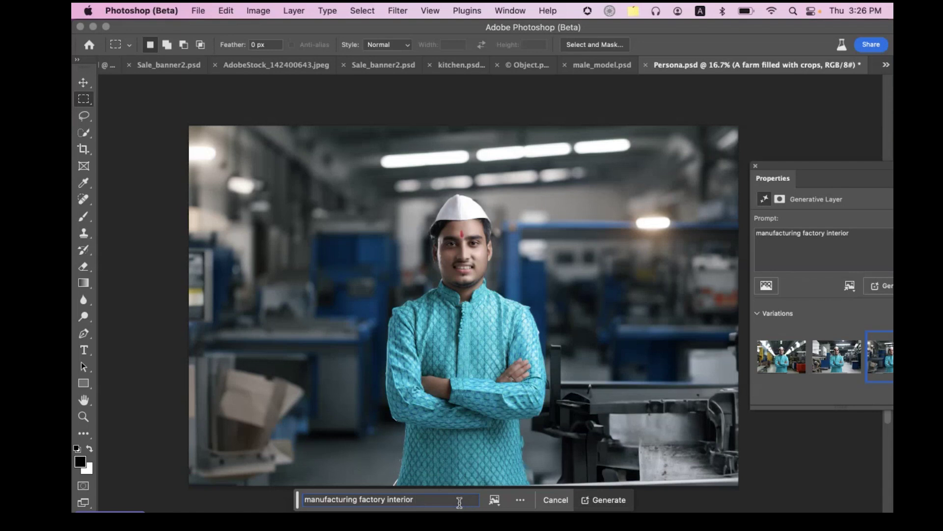
mouse_move(789, 367)
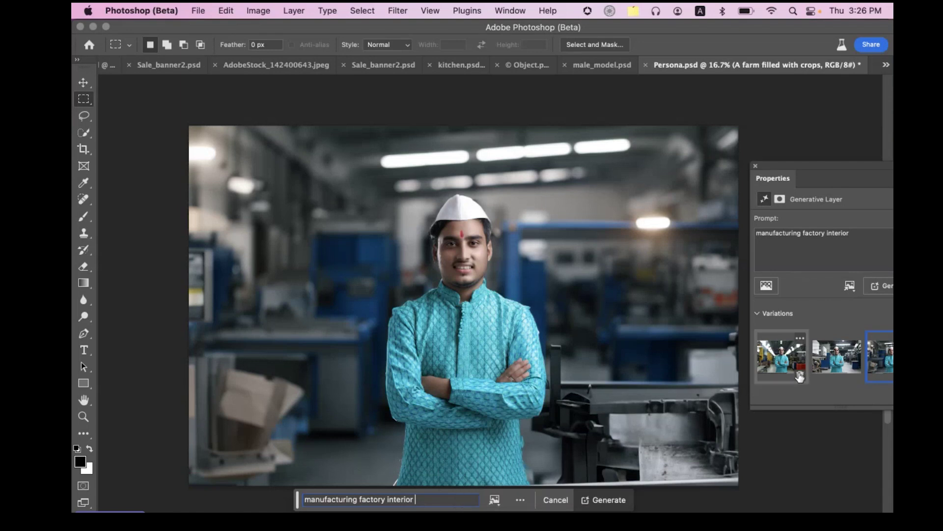
click(788, 366)
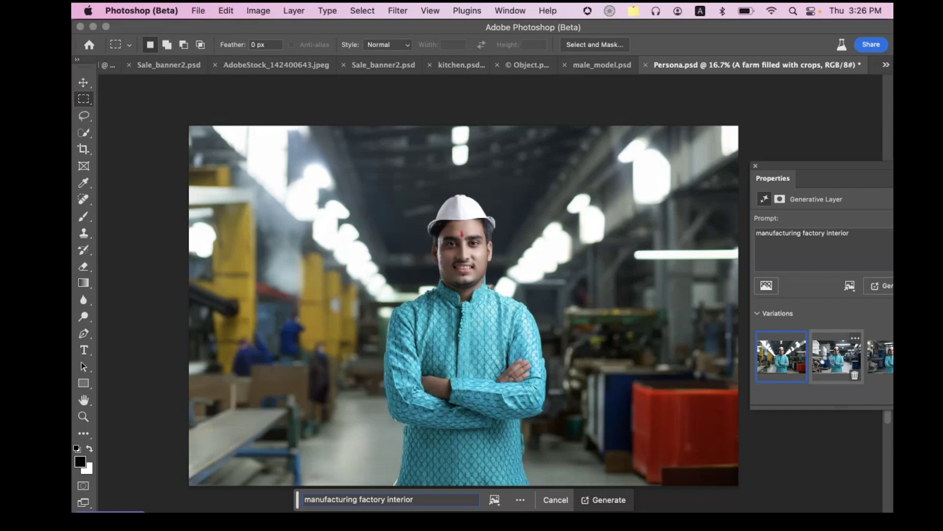
click(829, 366)
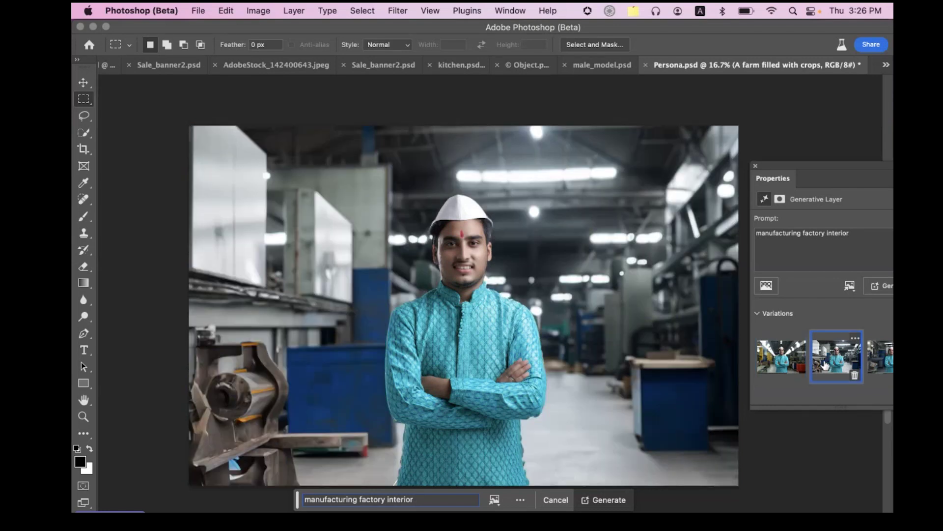
Compare the "Paper printing press" and "A farm filled with crops" background variations, ending on the first farm one.
scroll(829, 366, down, 4)
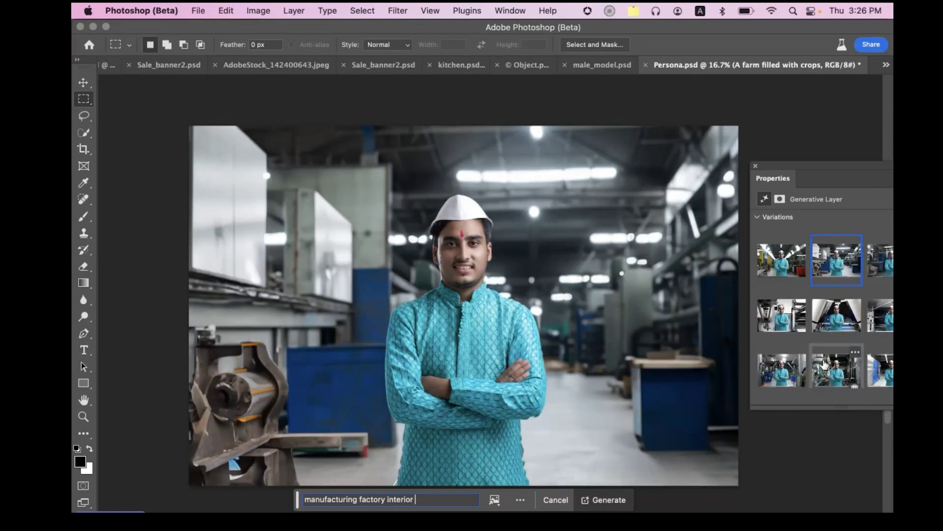
click(844, 317)
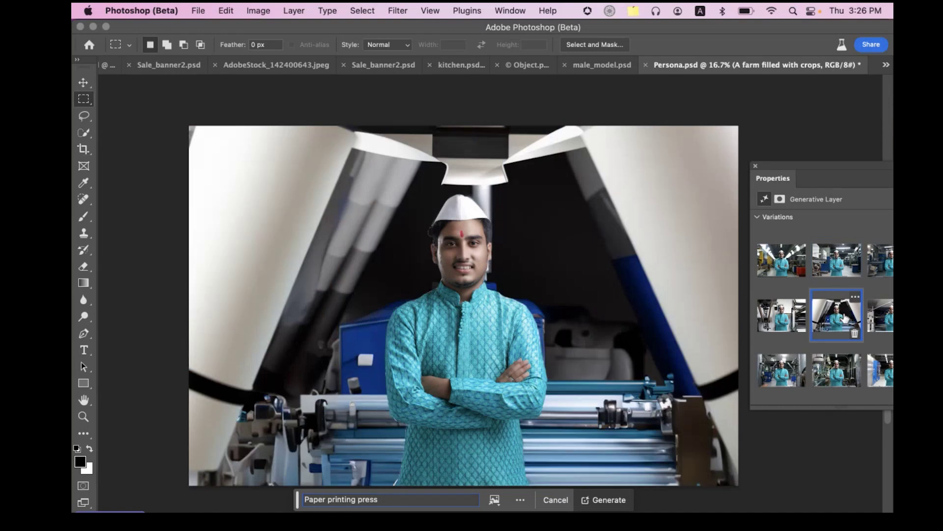
click(878, 323)
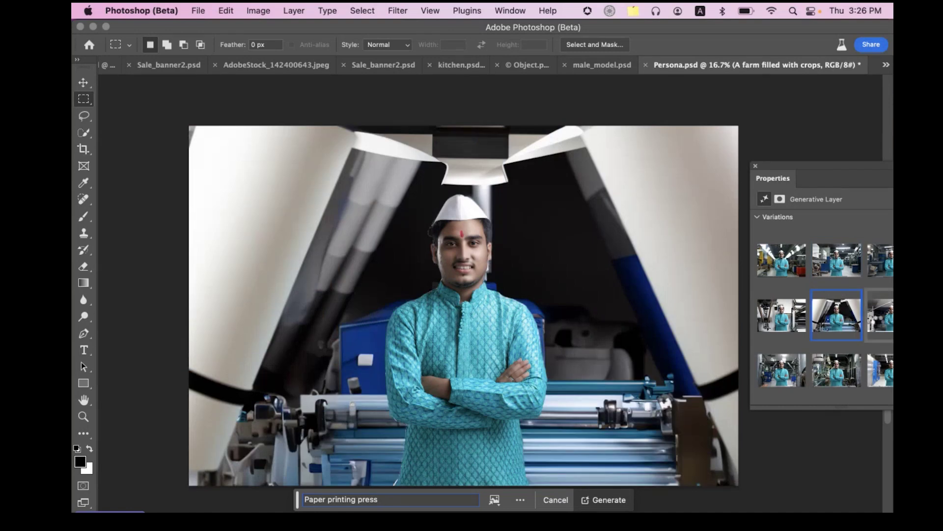
scroll(878, 326, down, 3)
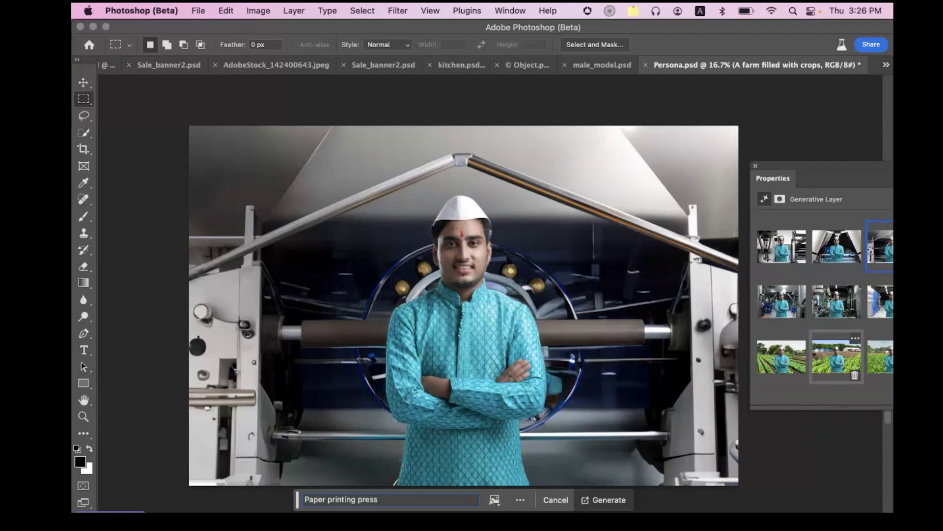
click(819, 358)
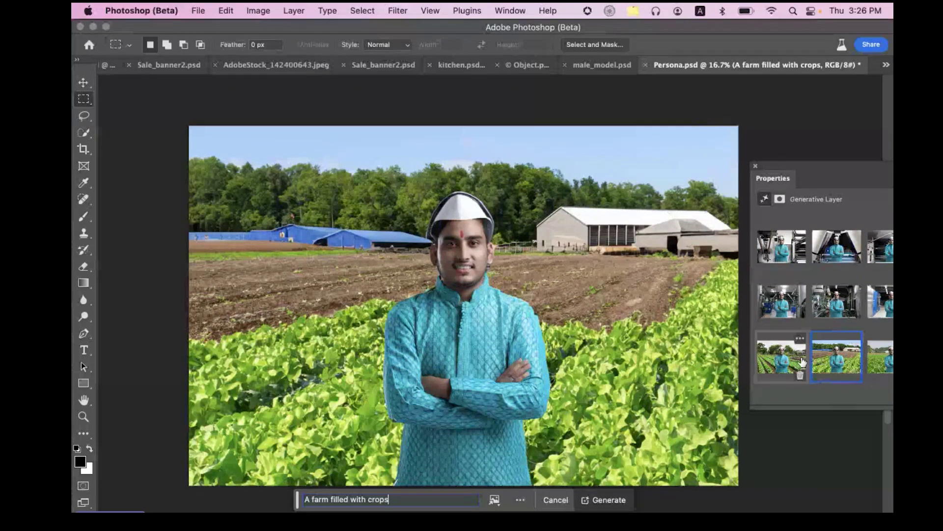
click(762, 351)
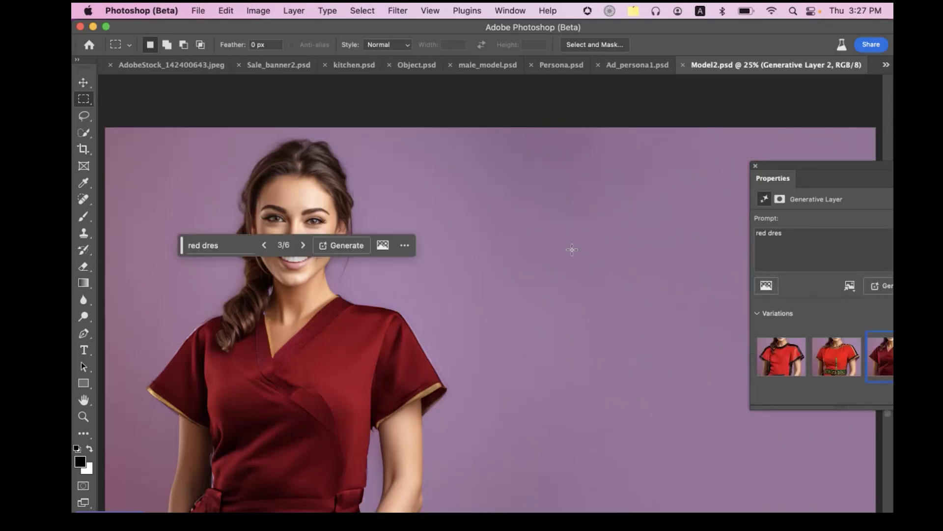
Compare the woman's original scrubs in Model2.psd with the generated red clothing variations, ending on the sixth one, "red jacket".
key(super+z)
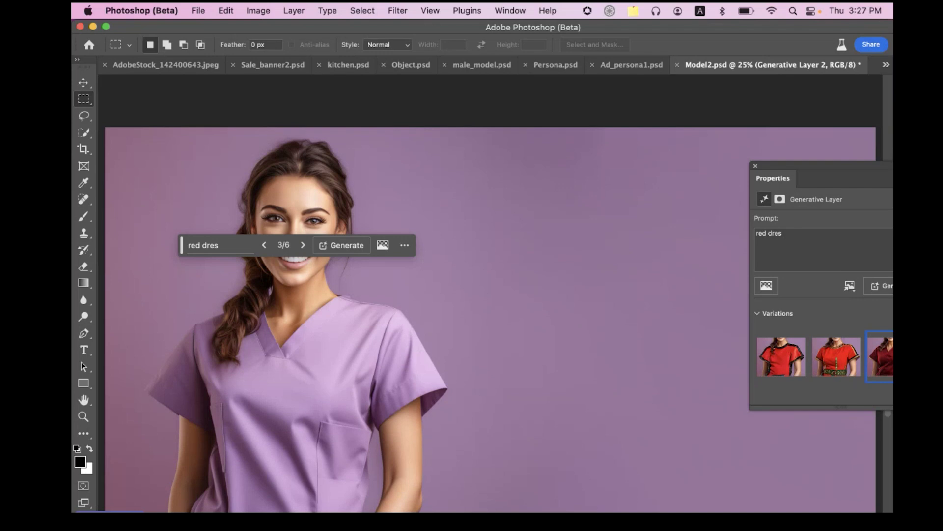
key(super+shift+z)
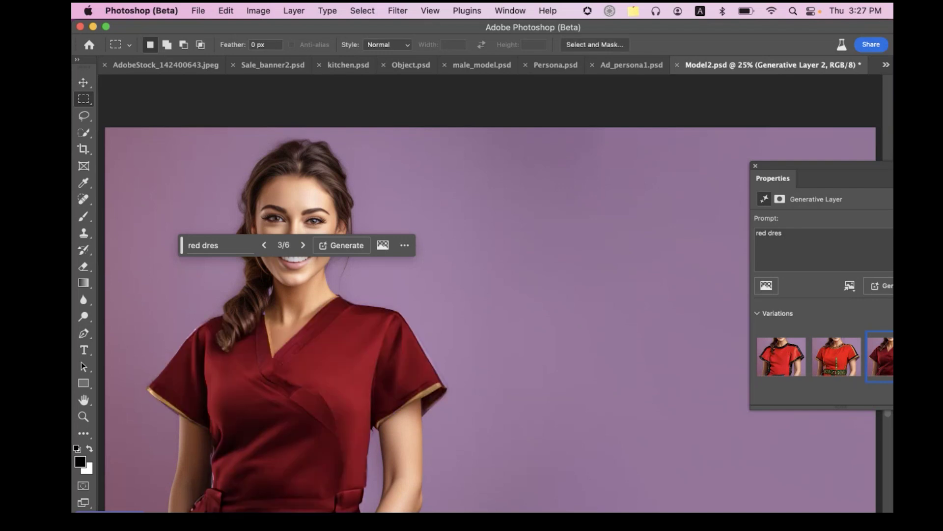
click(791, 362)
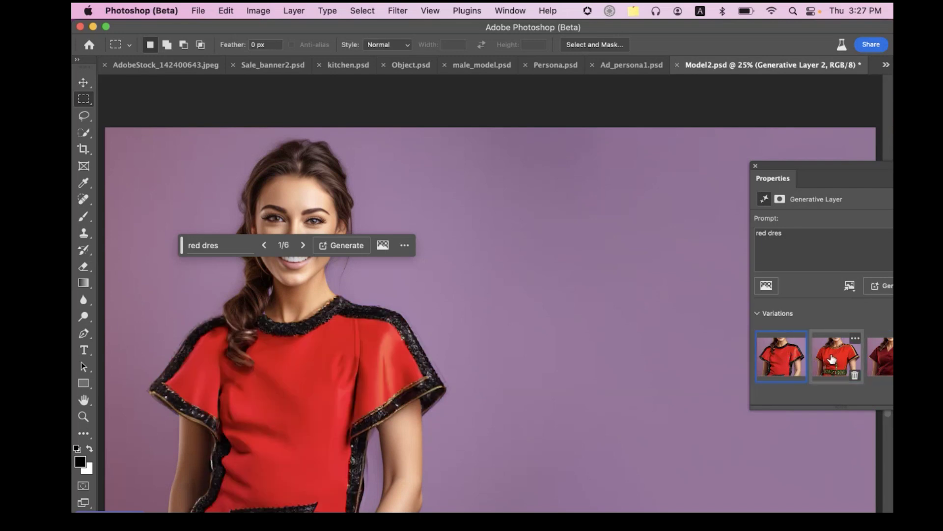
click(833, 360)
scroll(831, 359, down, 2)
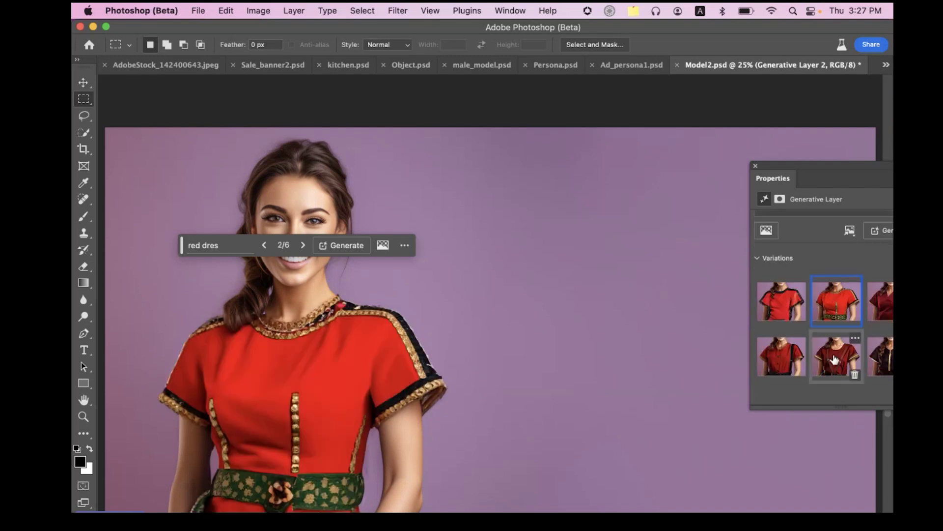
click(883, 361)
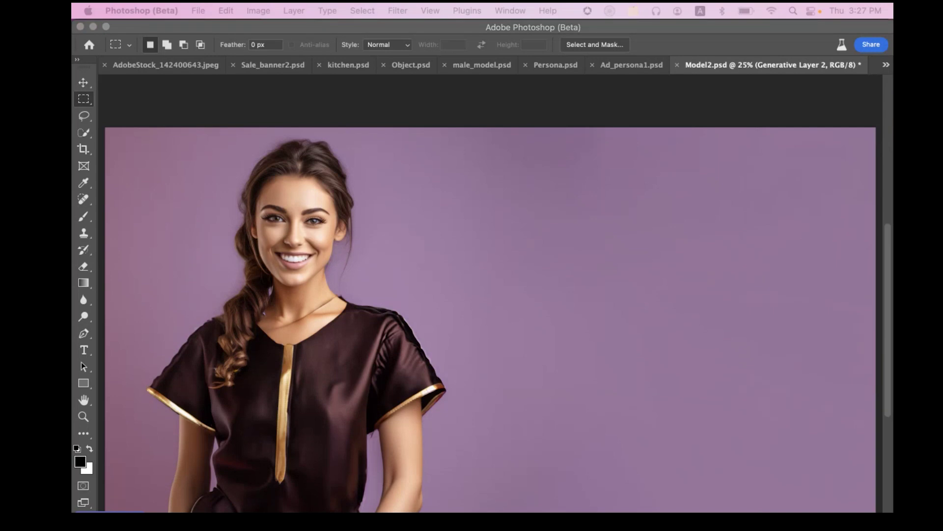
Switch to Chrome to view the Firefly text effect and the jumping-man document in Photoshop on the web, and return to desktop Photoshop.
click(676, 33)
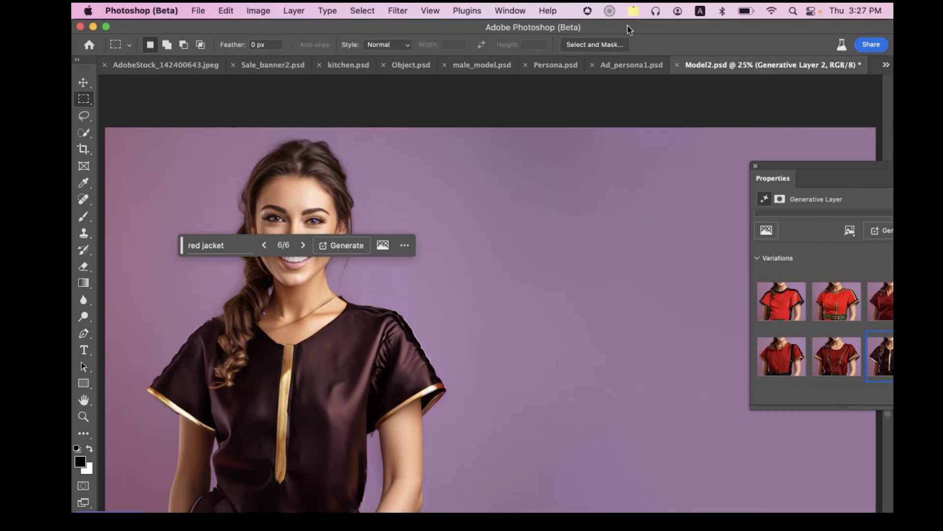
mouse_move(324, 508)
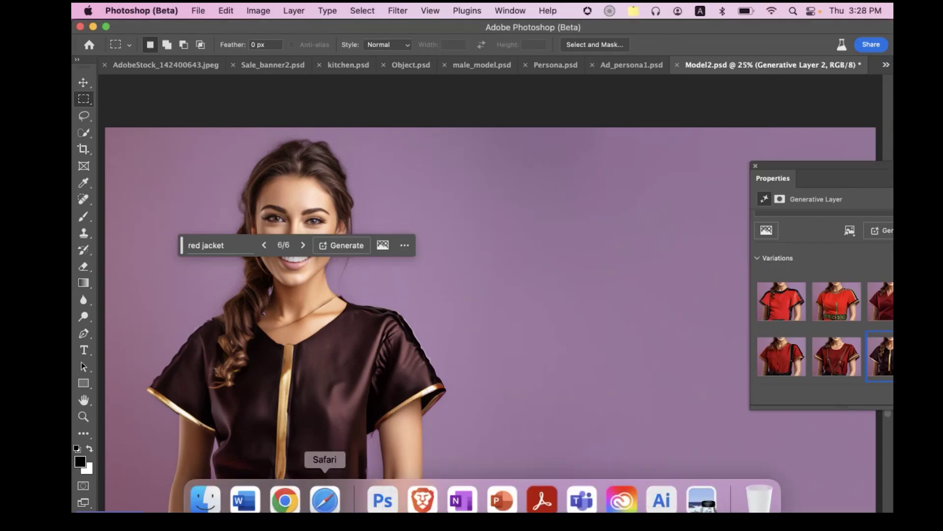
click(279, 497)
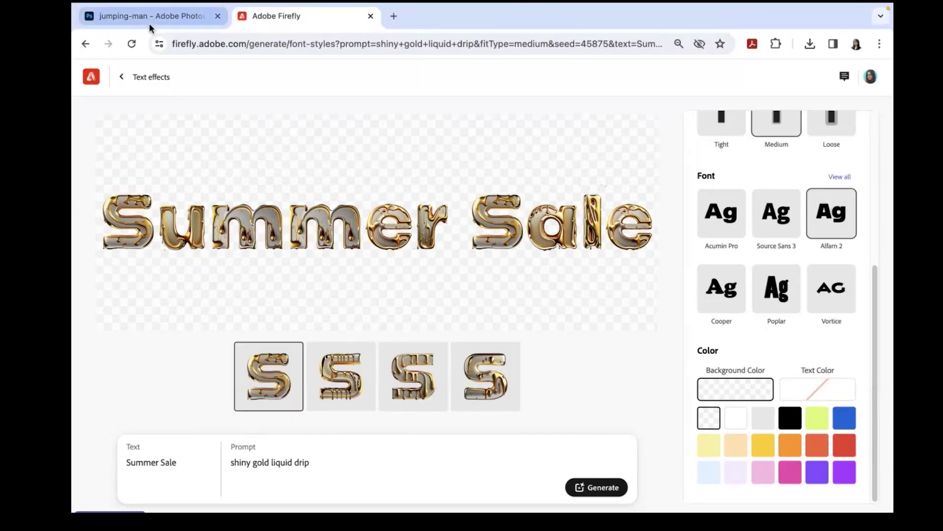
click(149, 23)
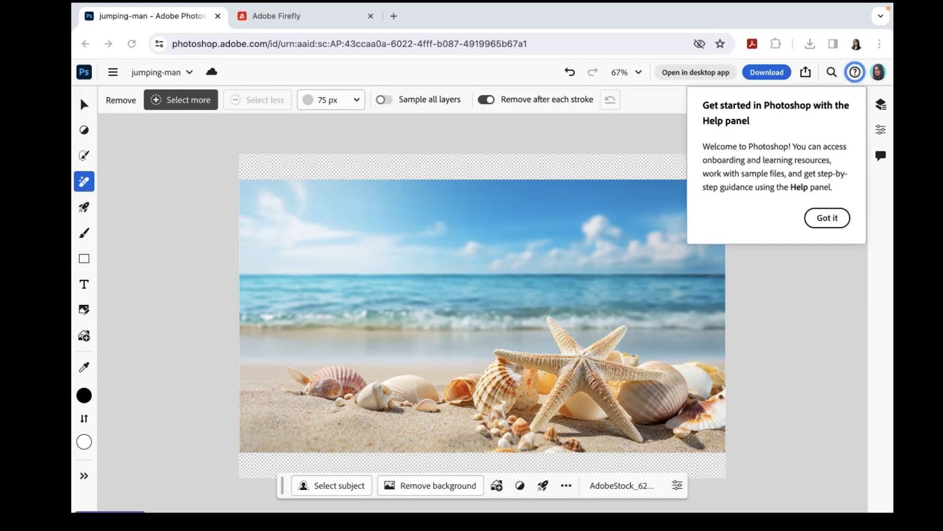
mouse_move(622, 506)
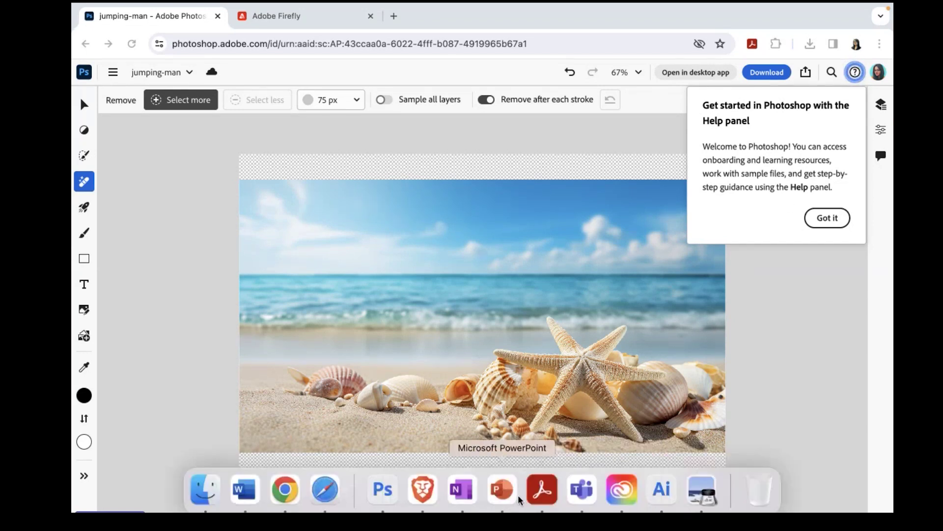
click(384, 489)
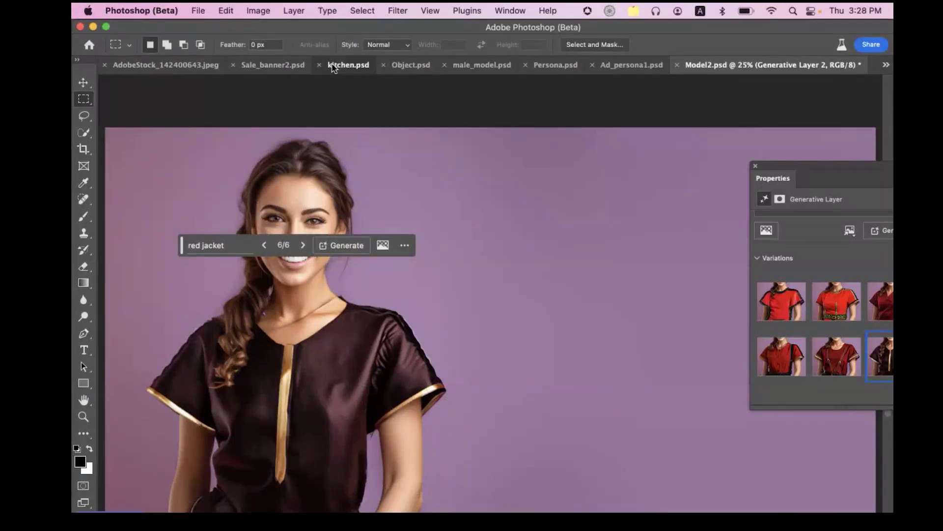
Bring up kitchen.psd with its layer list moved clear of the island countertop, and select the Background layer.
click(348, 65)
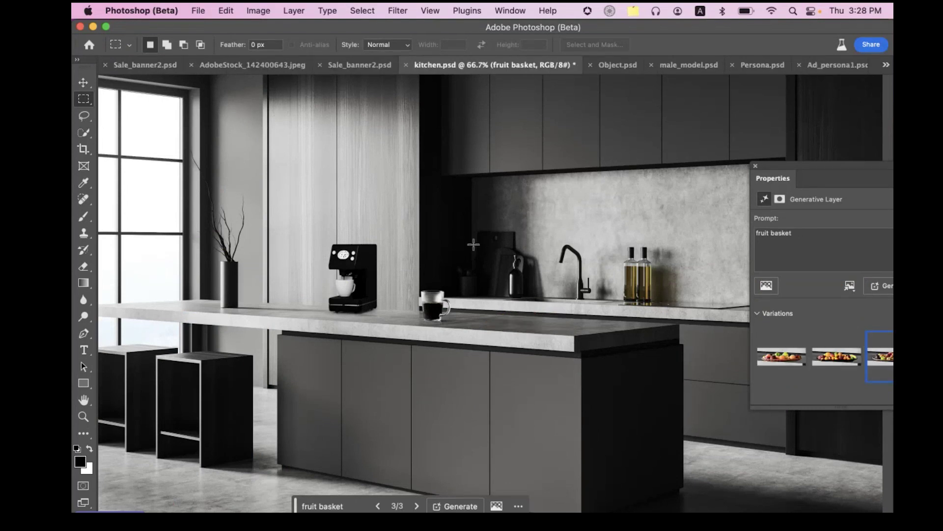
key(F7)
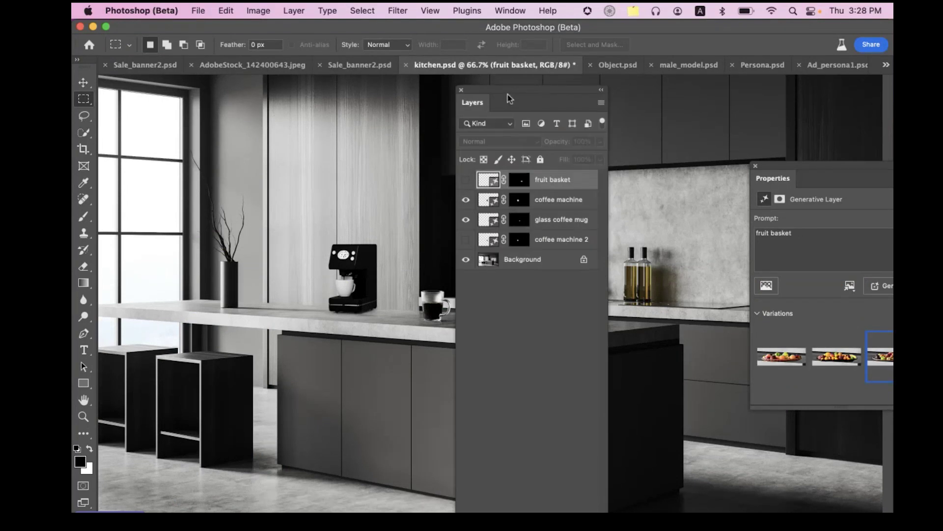
drag(530, 89, 282, 111)
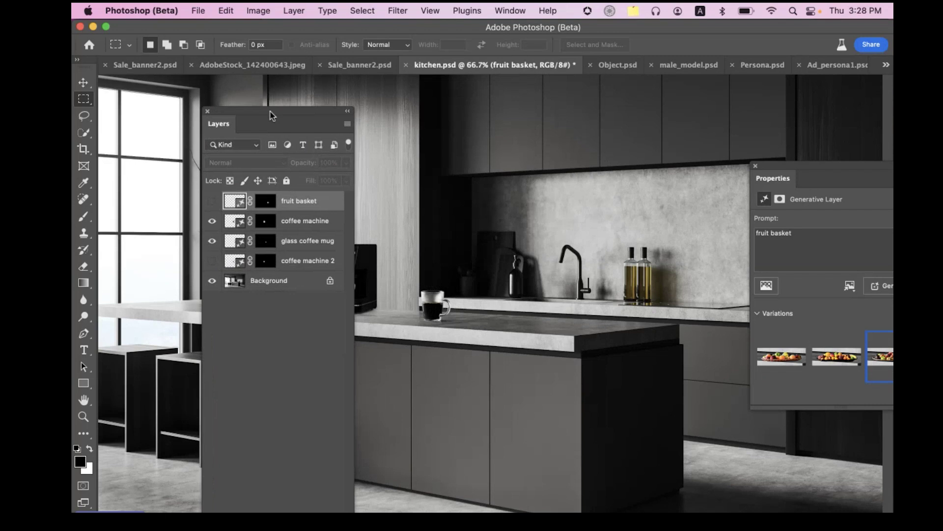
click(291, 284)
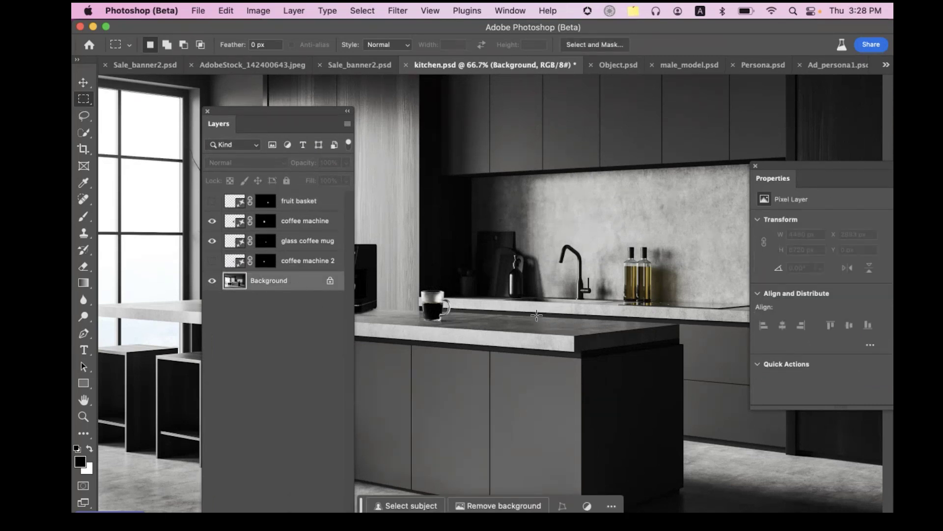
Select a rectangular area on the island countertop beside the glass mug and generate a "fruit plate" there with Generative Fill.
drag(498, 305, 583, 329)
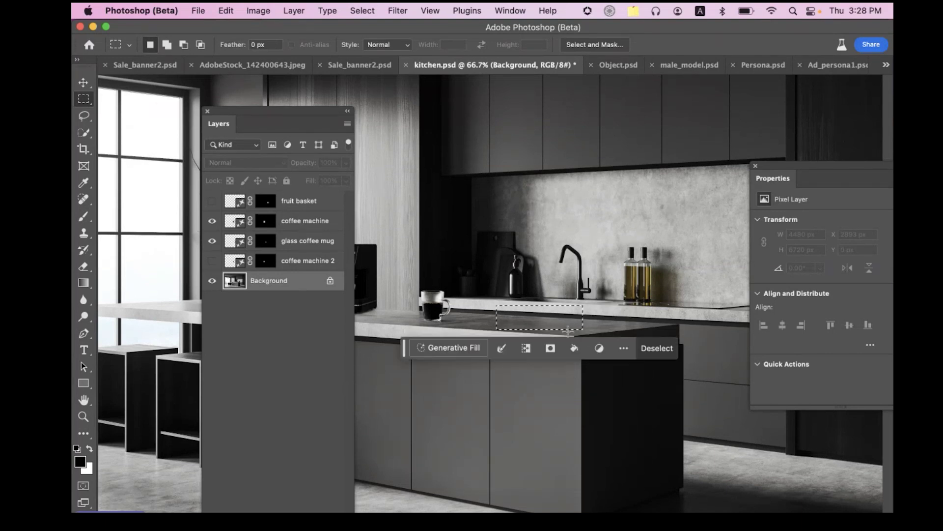
click(437, 350)
text(f)
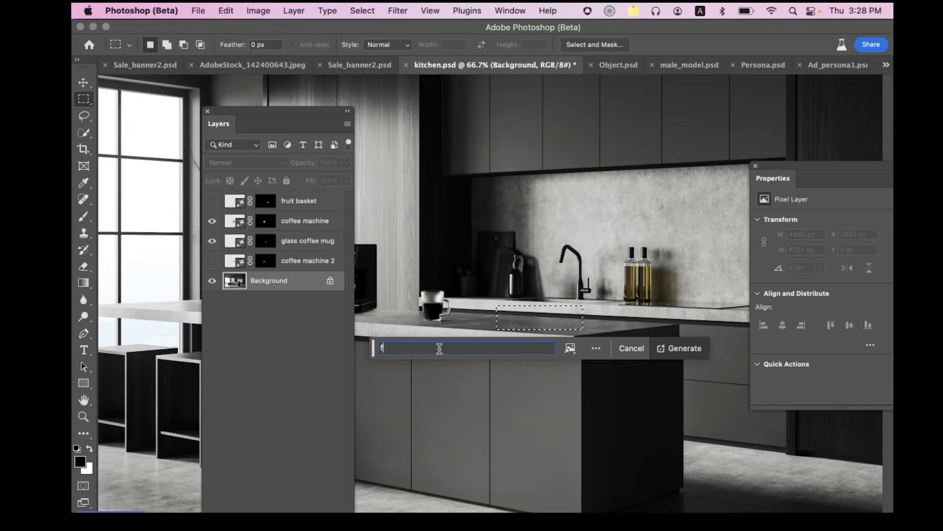
text(ruit plate)
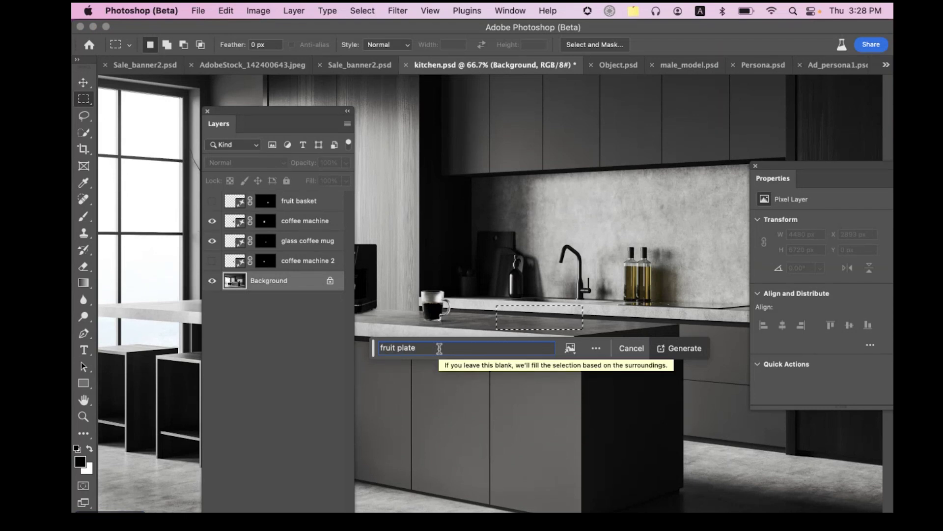
key(Return)
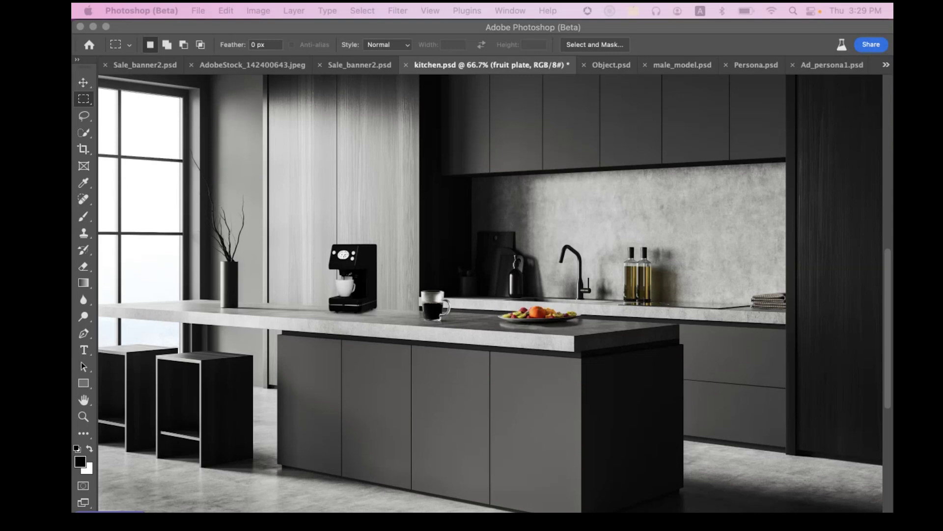
Bring up Gen fill.psd with the layer list hidden and choose the third variation of the "playing chips" generative layer.
key(super+Tab)
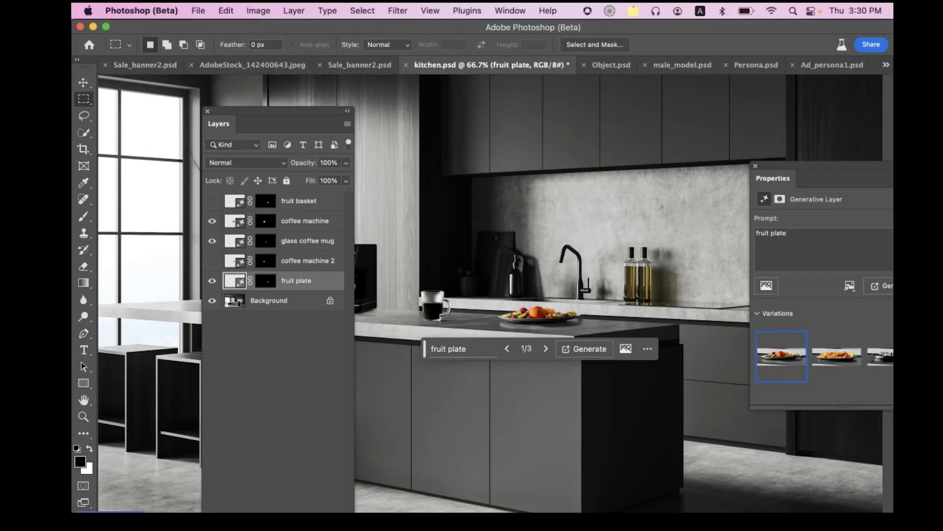
drag(254, 117, 298, 123)
key(F7)
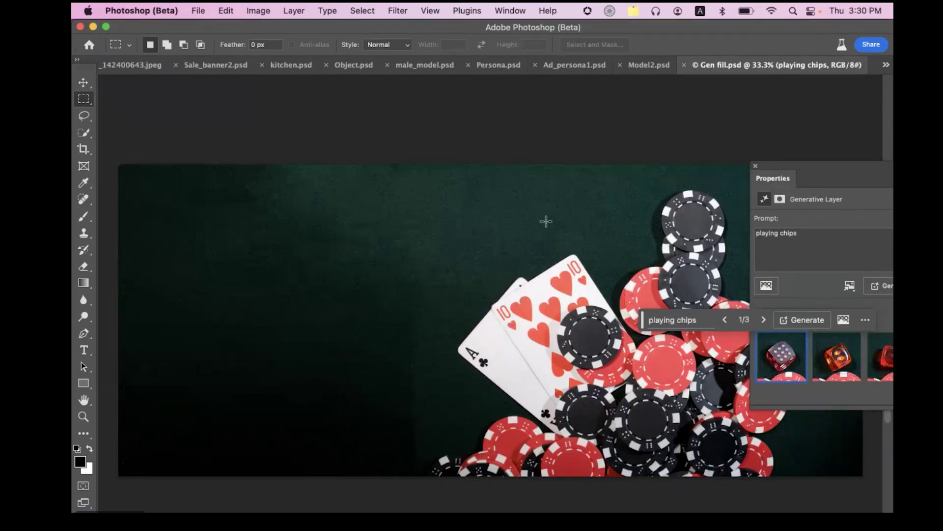
drag(536, 206, 488, 185)
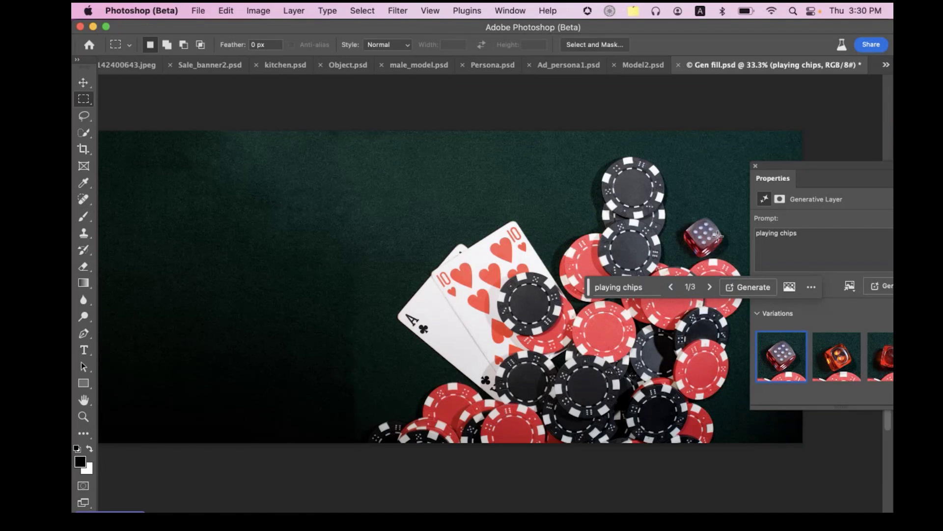
click(838, 373)
click(887, 372)
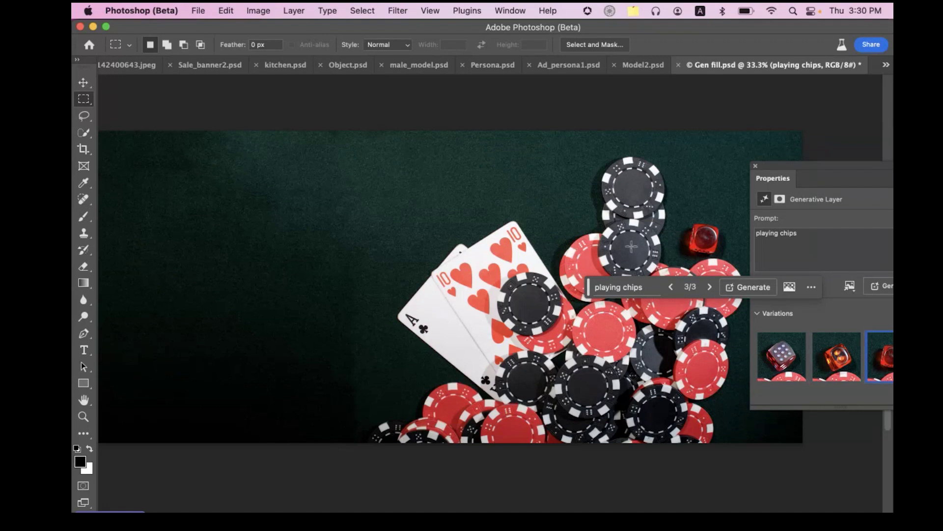
Switch to the jumping-man document in Chrome, dismiss the Help panel introduction and undo the earlier shell removal and preceding layer change.
mouse_move(244, 496)
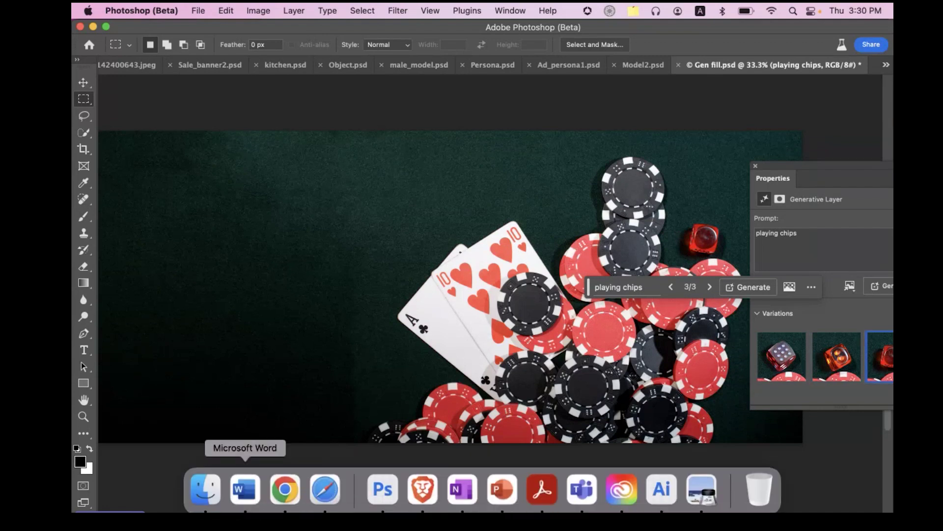
click(286, 492)
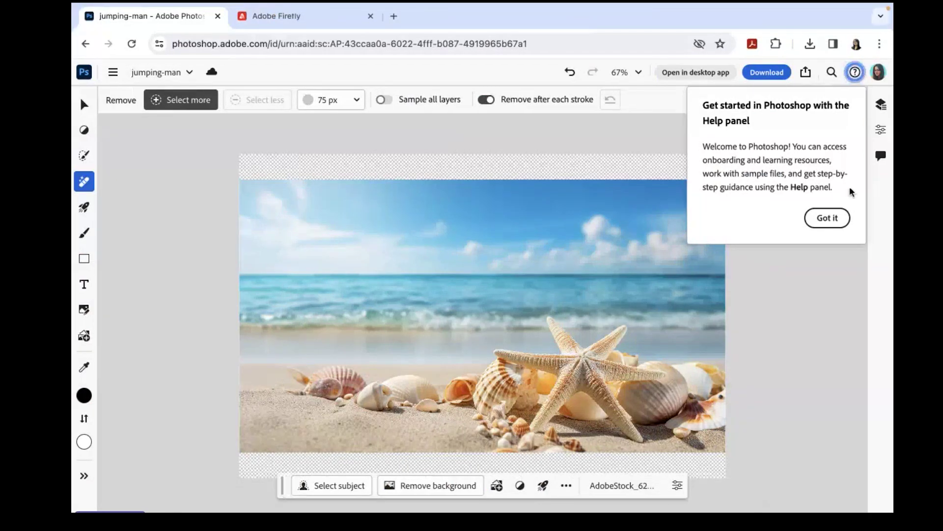
click(833, 218)
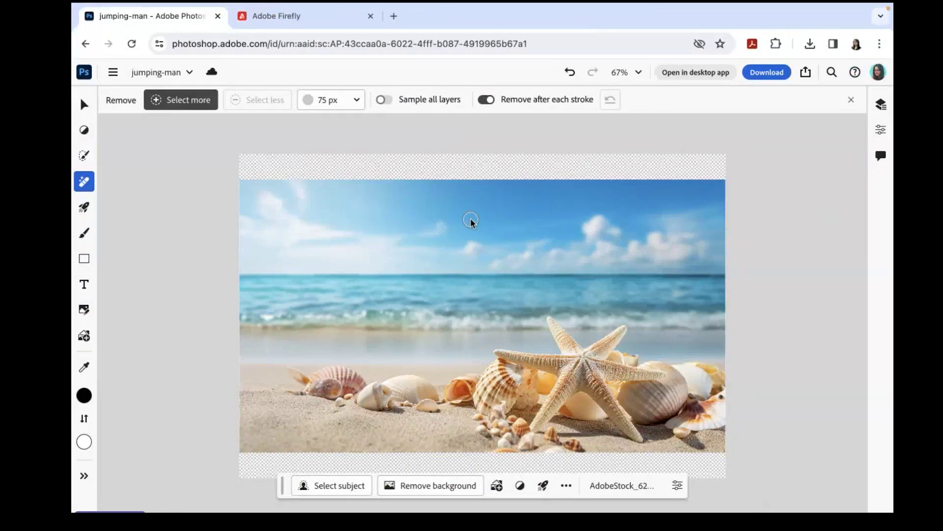
key(super+z)
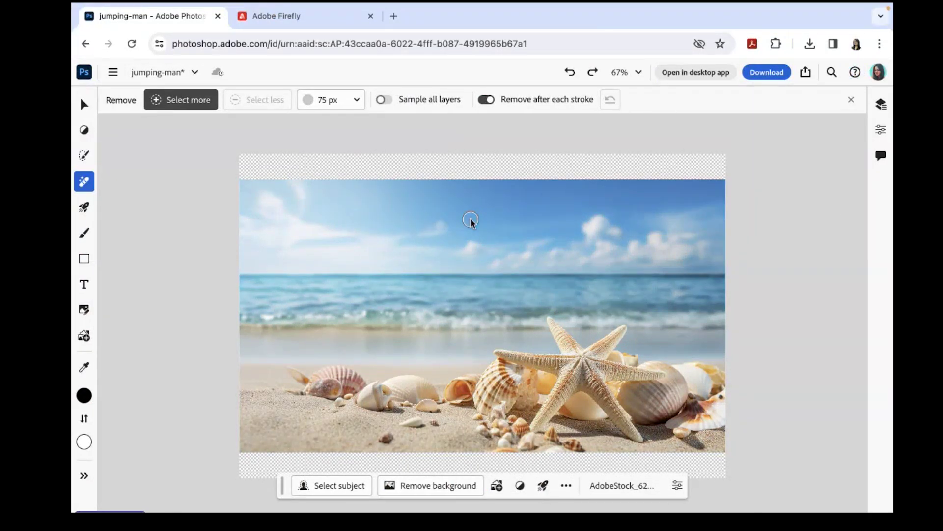
key(super+z)
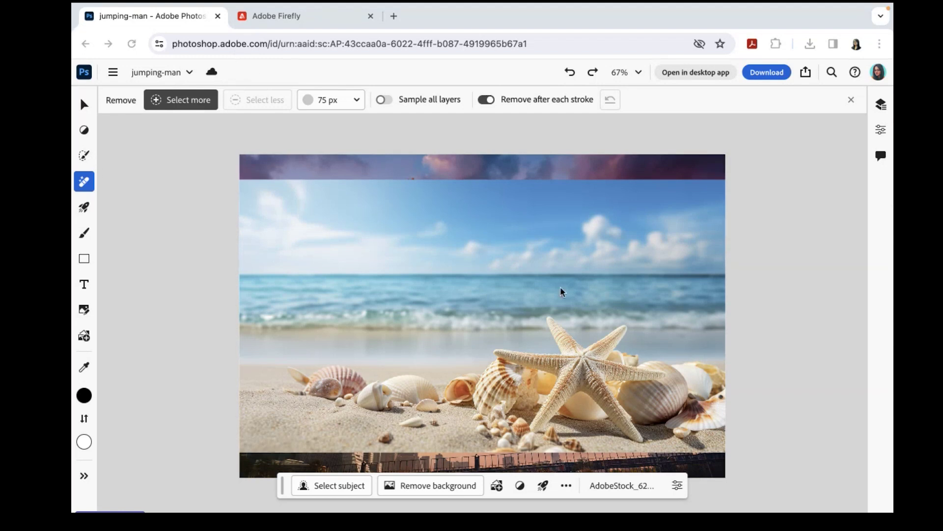
Hide Layer 0 beneath the beach photo and close the layer list.
click(882, 105)
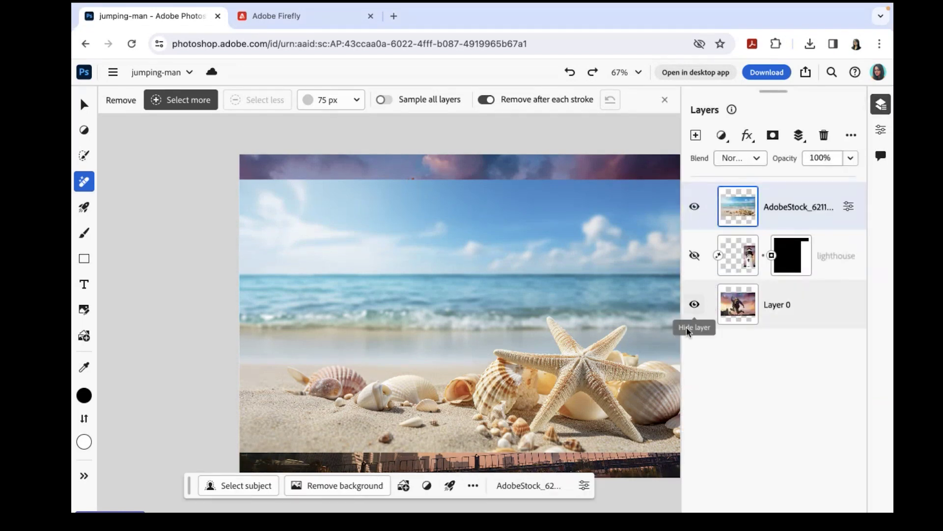
click(695, 304)
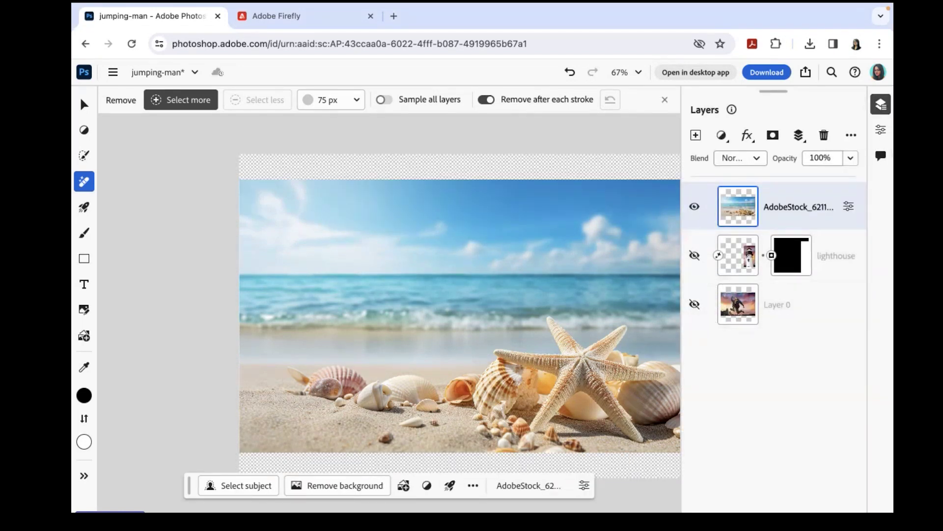
click(879, 109)
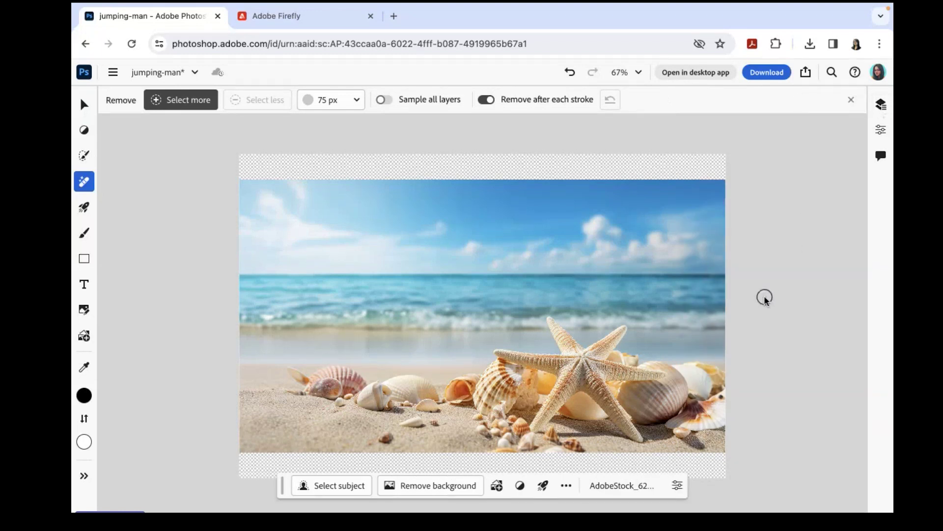
Erase the small stray shells from the sand in front of the larger shells with the 75 px Remove tool.
key(ctrl+equal)
drag(760, 297, 777, 242)
click(84, 183)
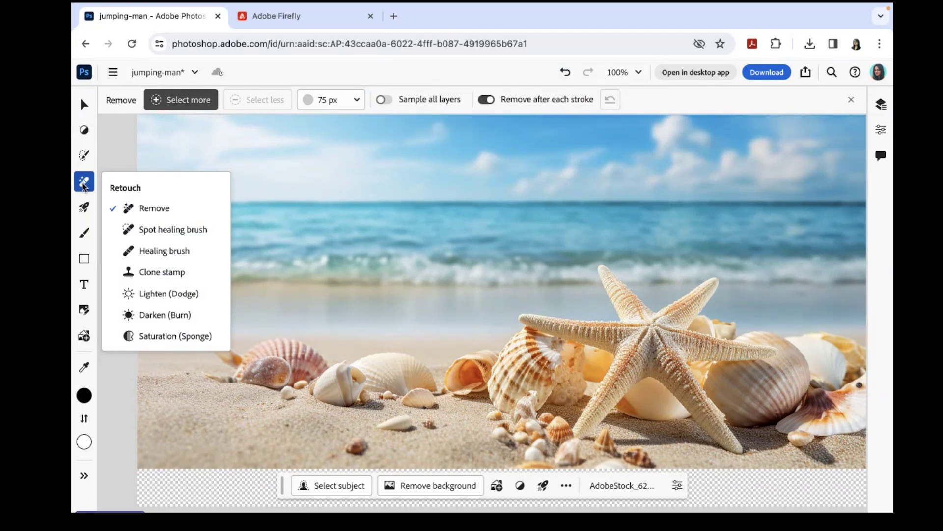
click(169, 204)
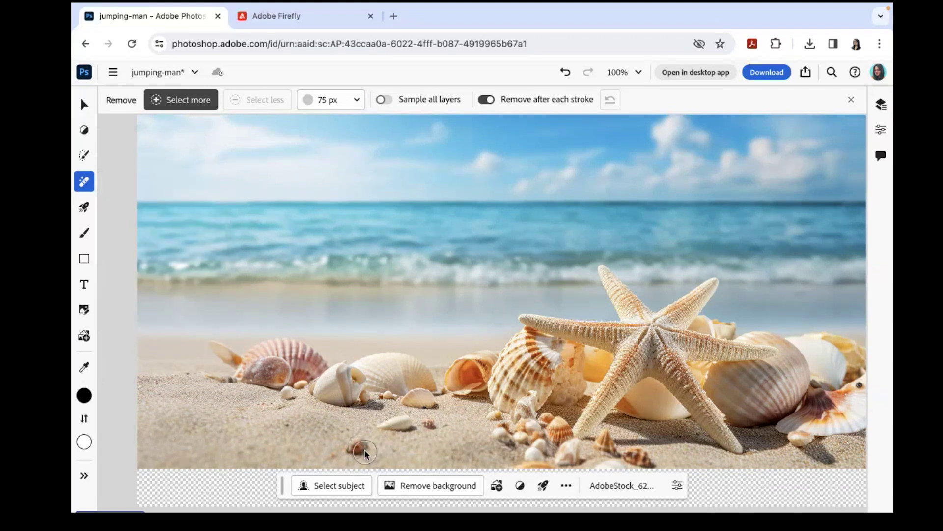
mouse_move(364, 452)
mouse_down()
mouse_move(326, 449)
mouse_move(350, 448)
mouse_up()
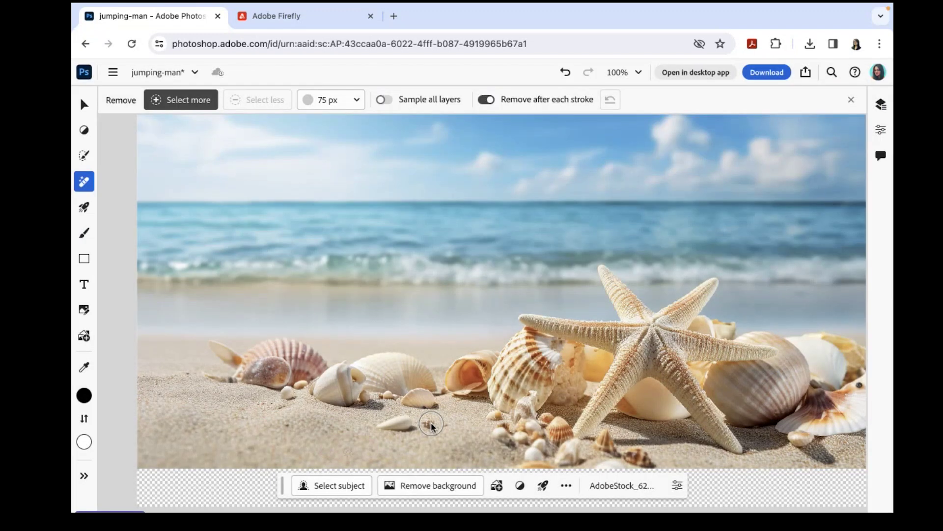
drag(438, 421, 373, 420)
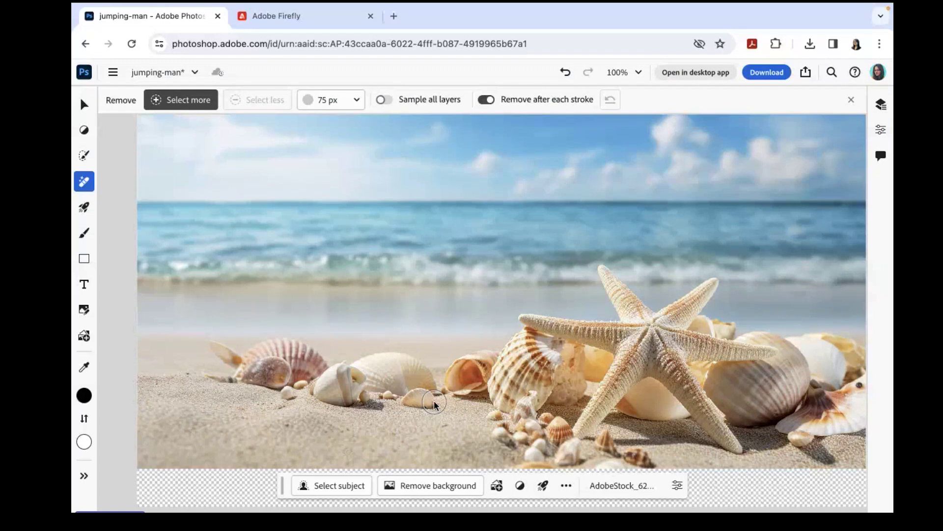
drag(408, 398, 426, 404)
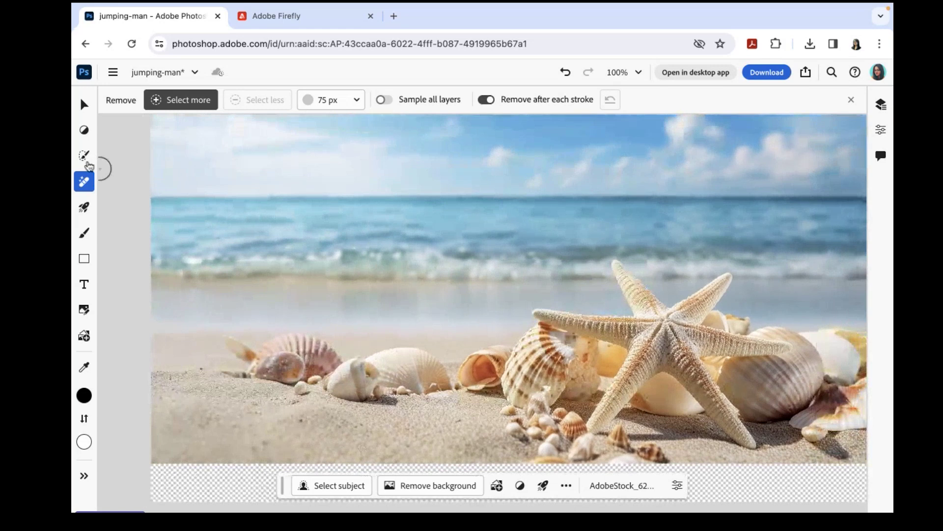
Select a rectangular area at the far left end of the shell row and generate "sea shells" there with Generative Fill.
click(86, 161)
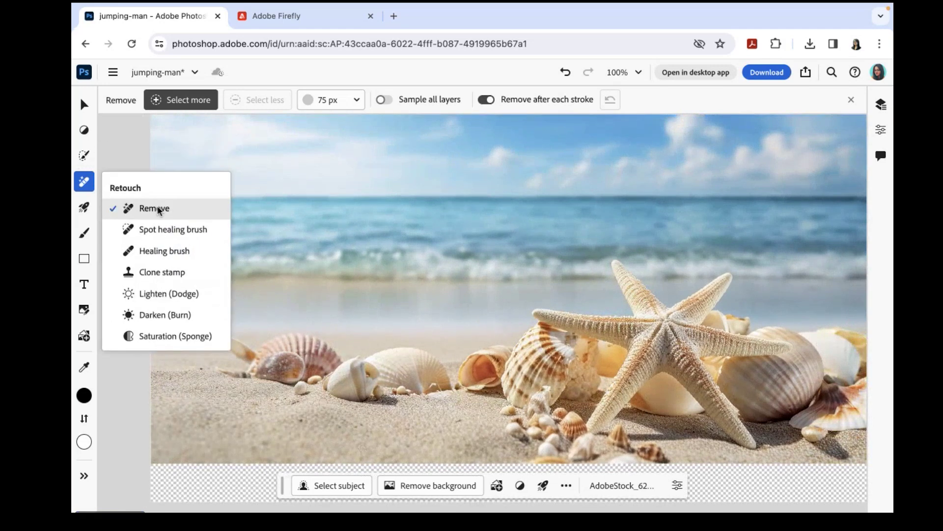
click(86, 132)
click(87, 157)
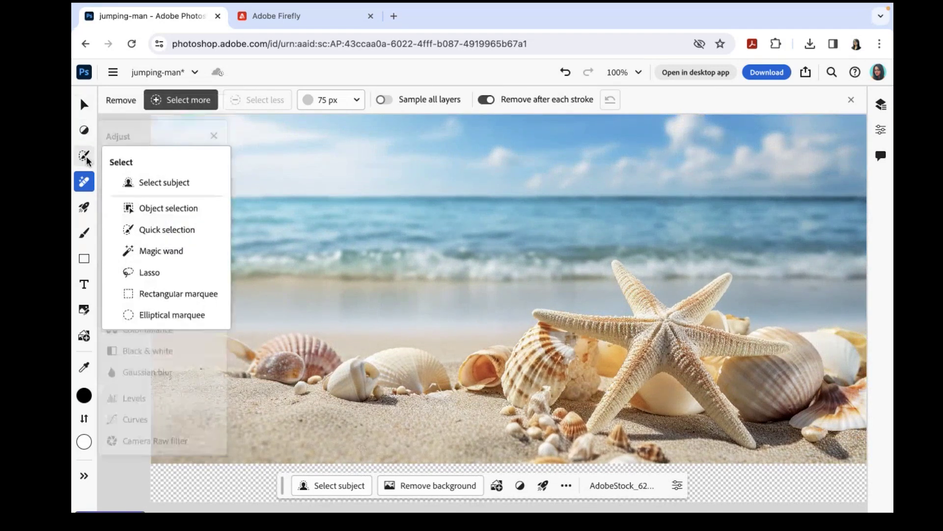
click(181, 293)
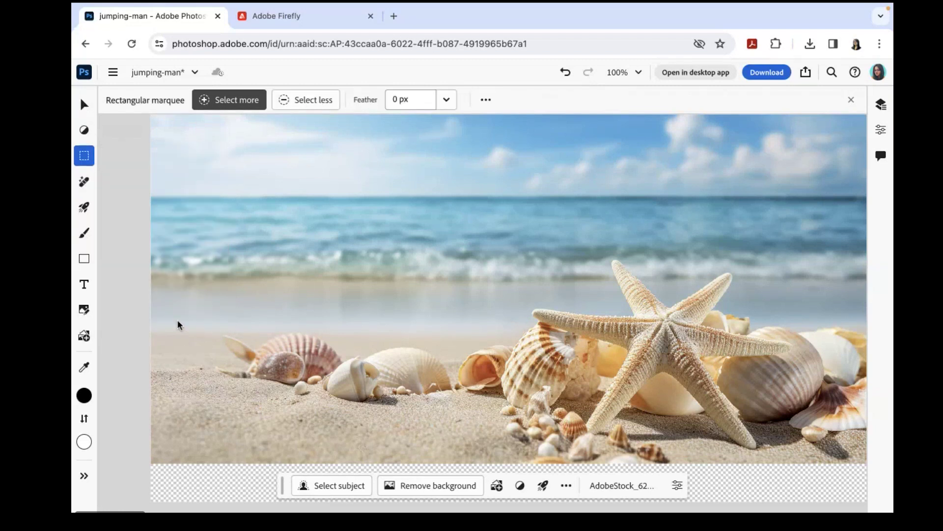
drag(178, 322, 251, 379)
click(182, 417)
text(se)
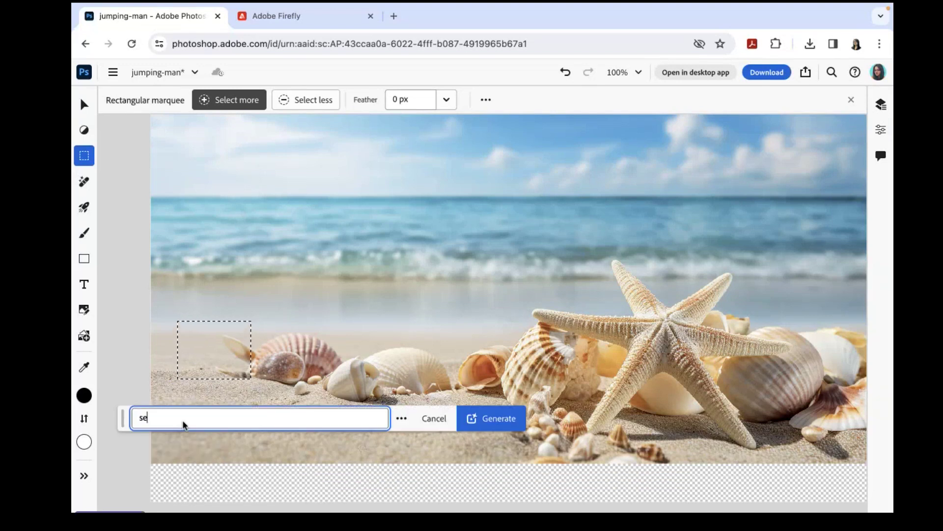
text(a shells)
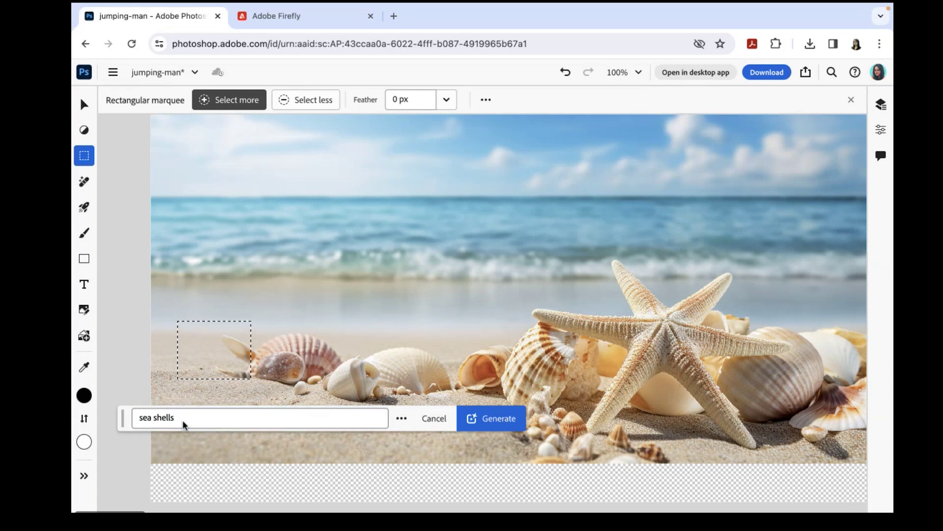
key(Return)
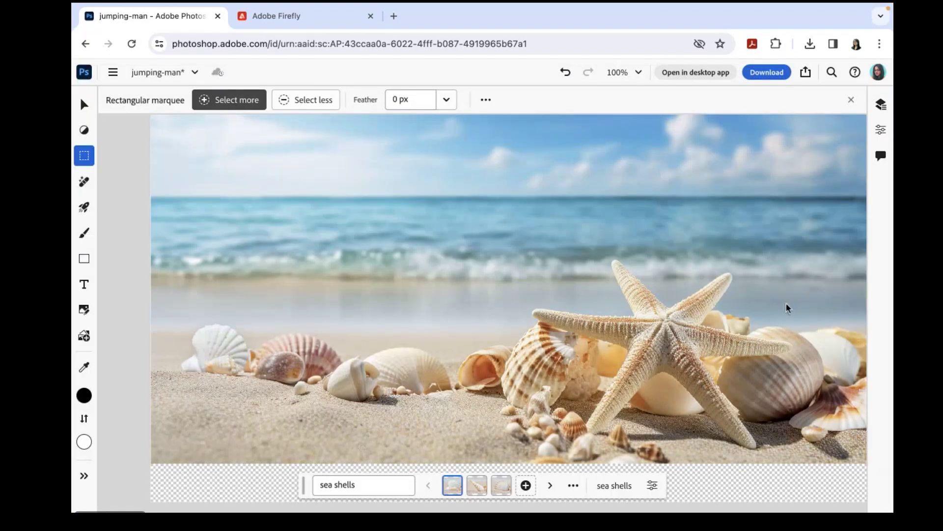
Compare the generated sea shells variations and choose the third one.
click(471, 488)
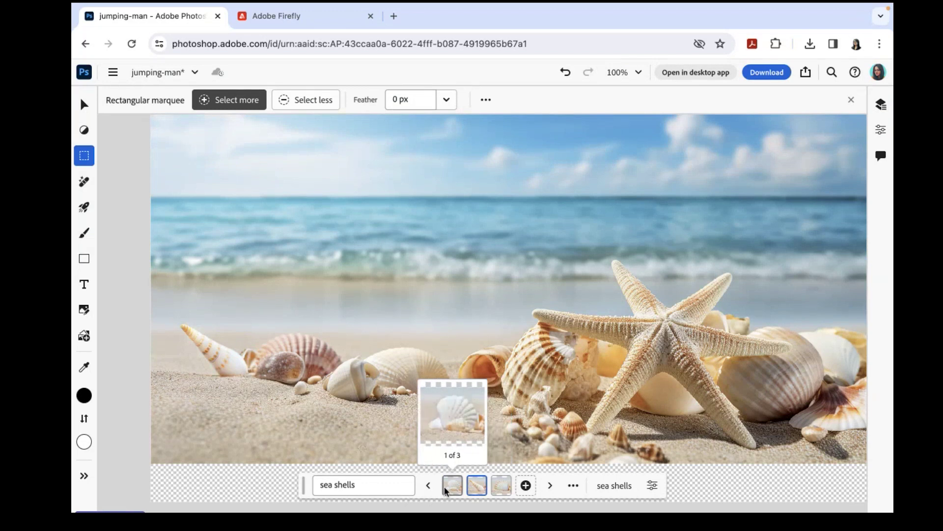
click(447, 489)
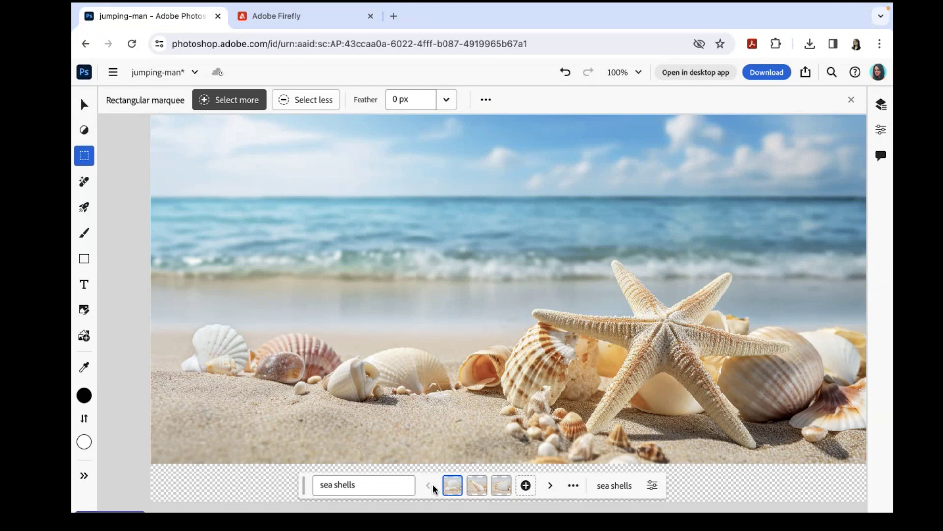
click(476, 487)
mouse_move(464, 492)
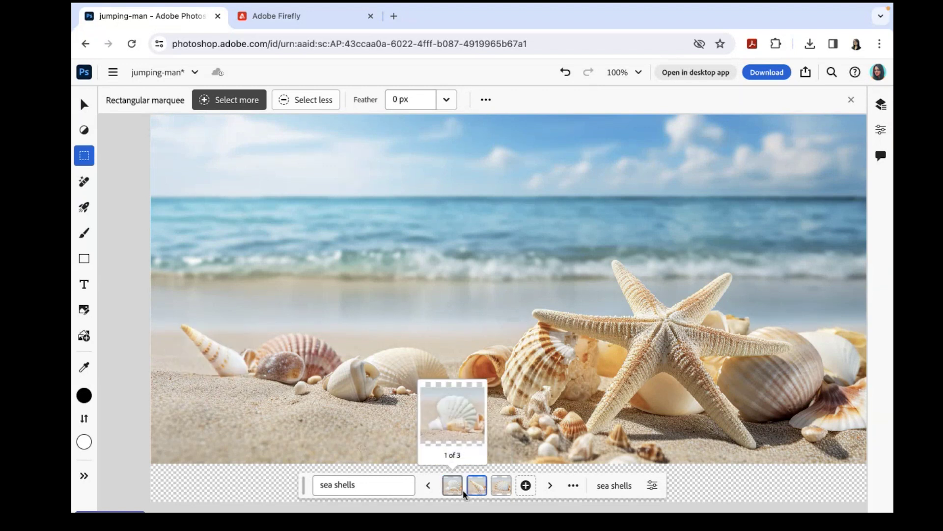
click(501, 485)
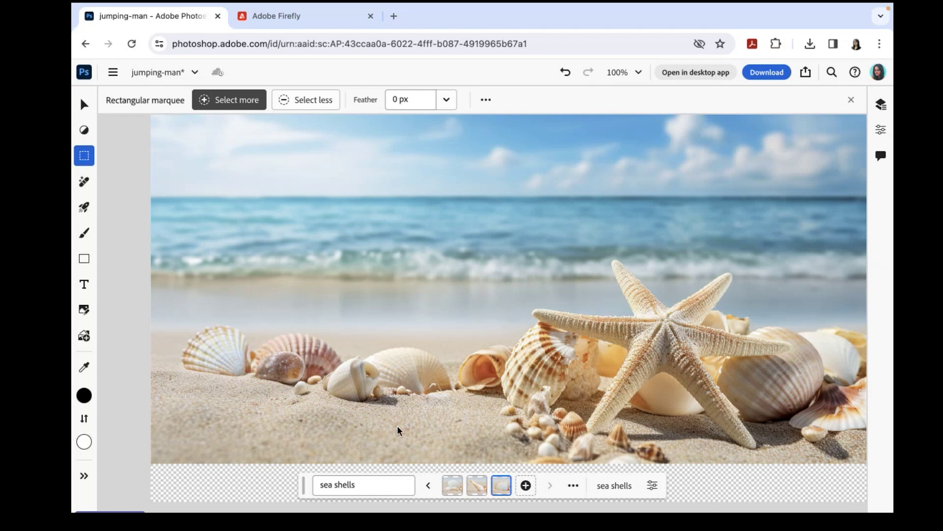
Switch to Adobe Firefly, leave the Summer Sale text effect and look through the Text to image gallery.
click(289, 18)
click(123, 77)
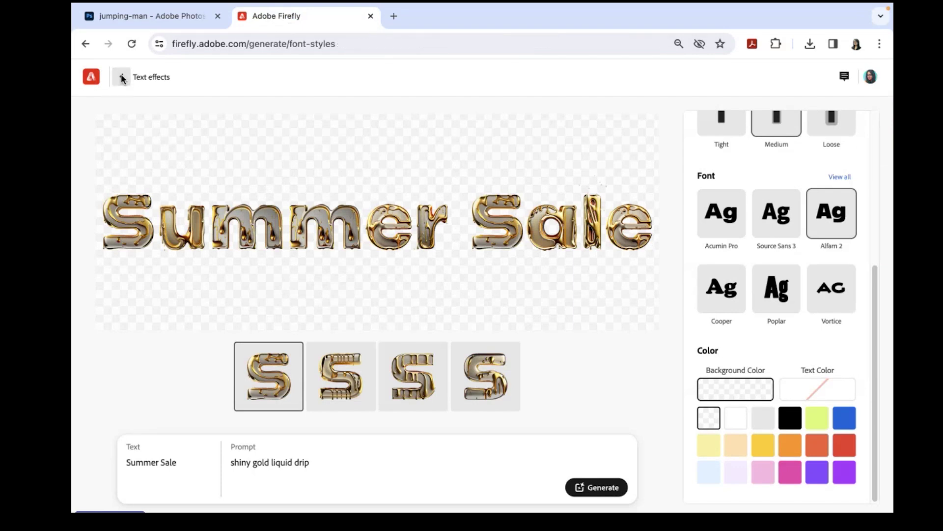
click(122, 77)
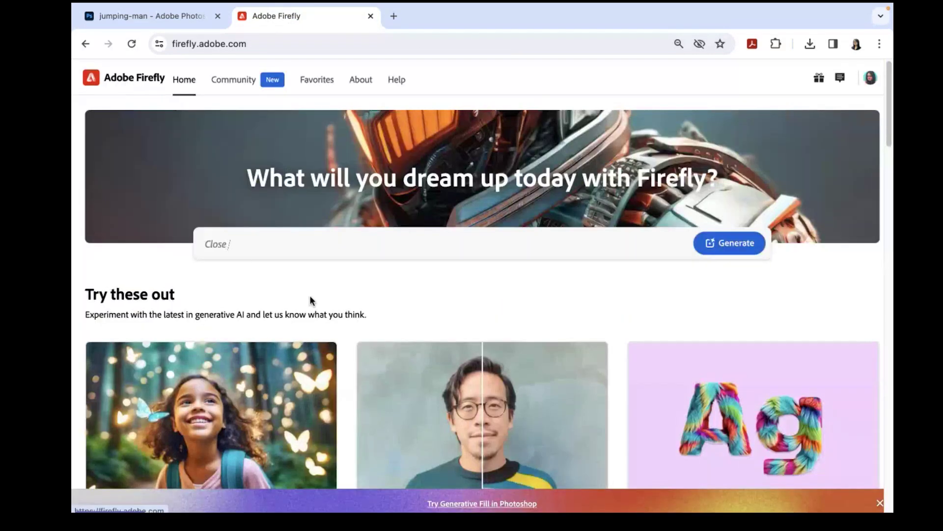
scroll(309, 295, down, 5)
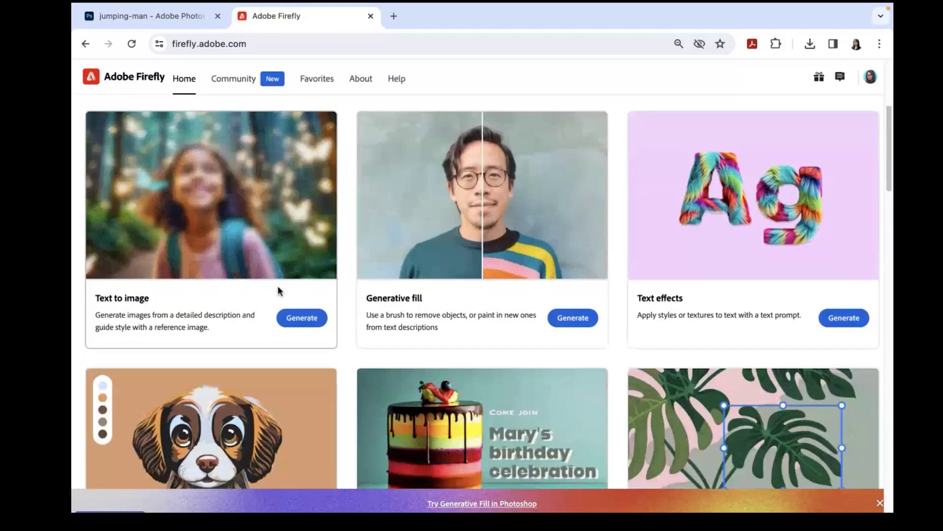
click(315, 317)
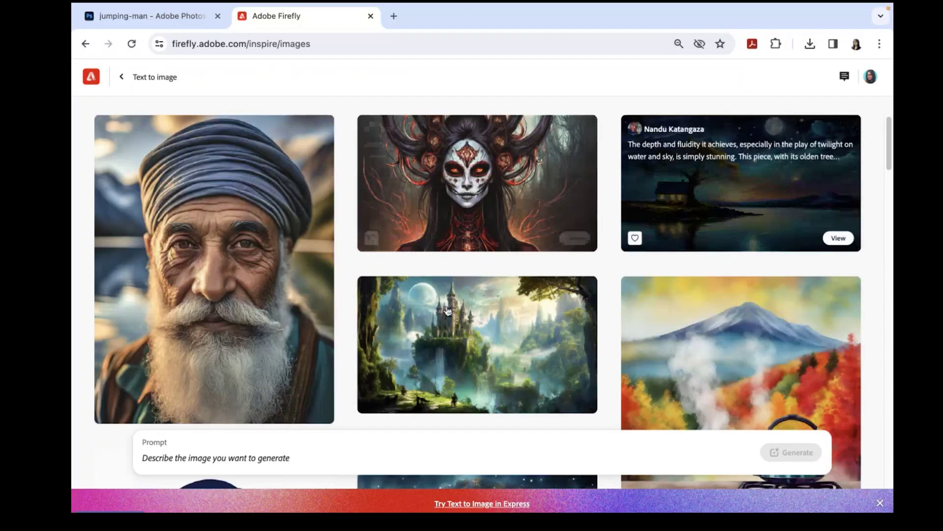
scroll(573, 349, down, 10)
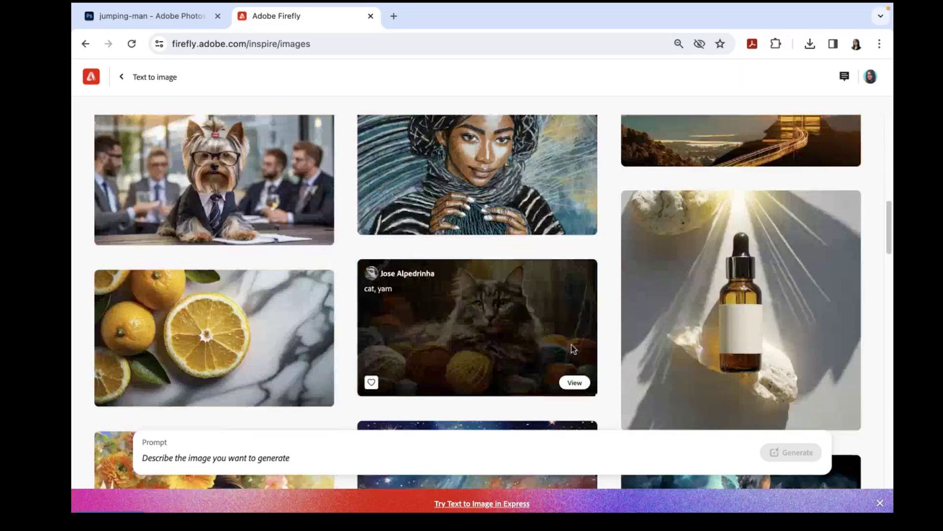
scroll(375, 263, up, 10)
Return to the Firefly home page and browse the images in the Community gallery.
click(122, 78)
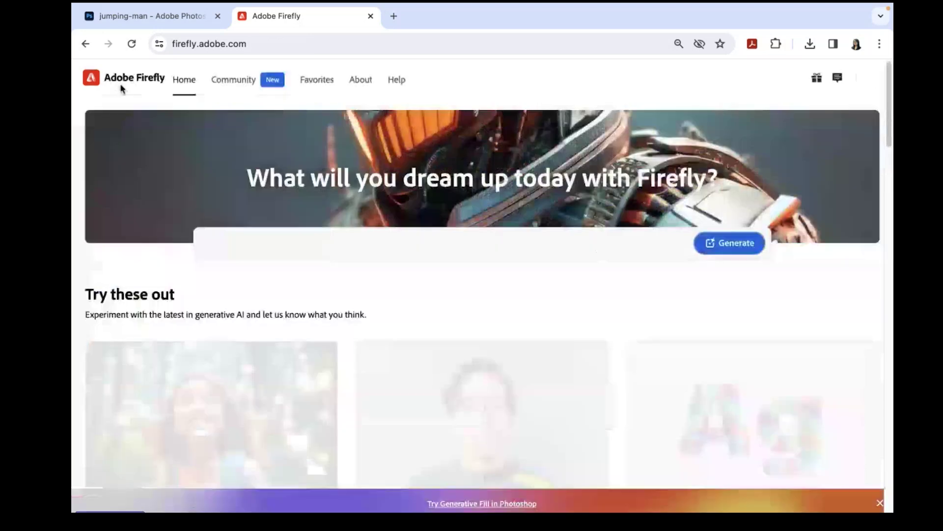
click(241, 82)
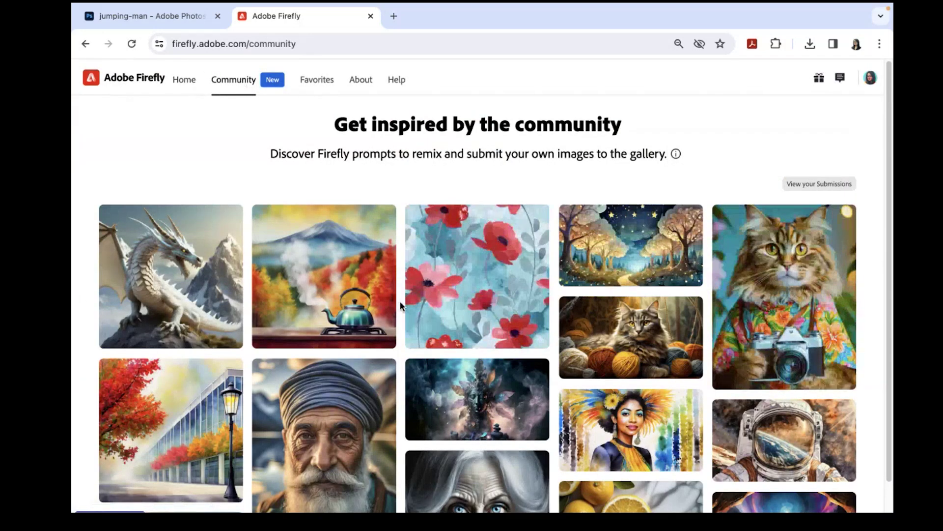
scroll(444, 342, down, 10)
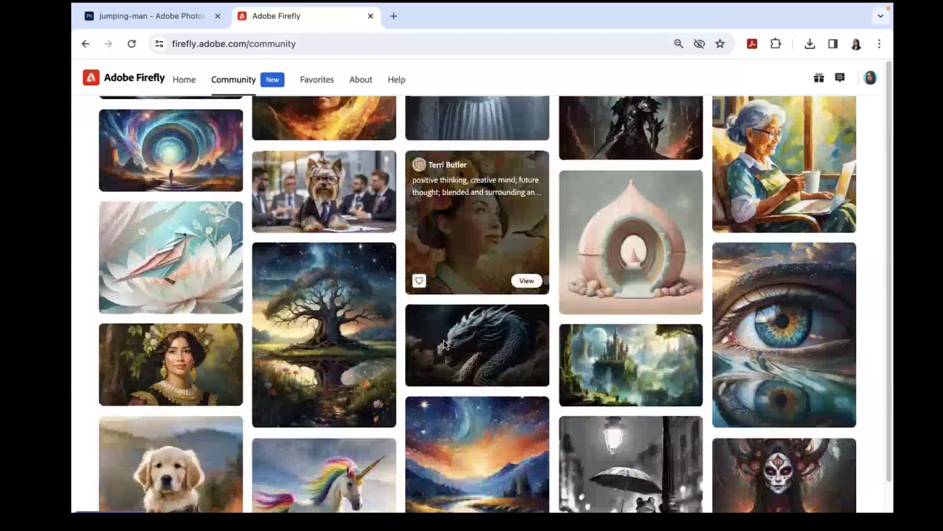
Continue looking through the images further down the Firefly Community gallery.
scroll(445, 342, down, 10)
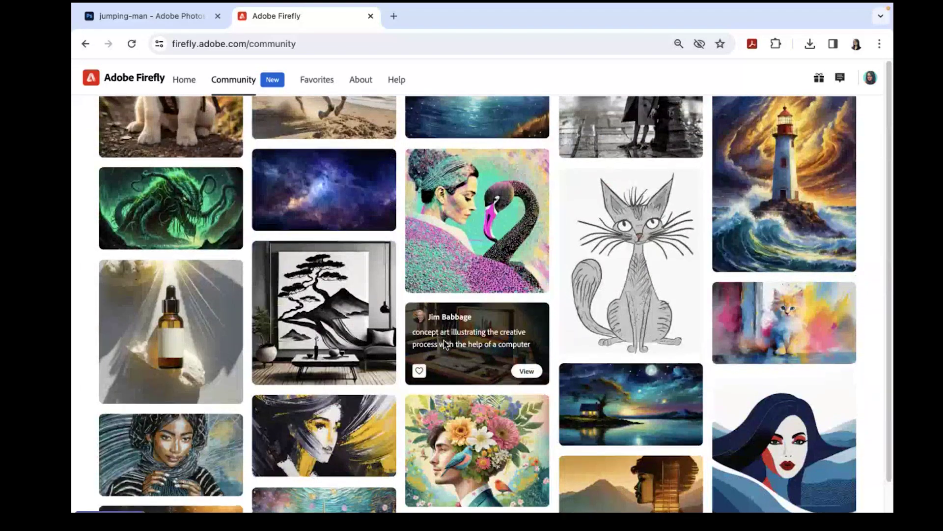
scroll(445, 344, down, 10)
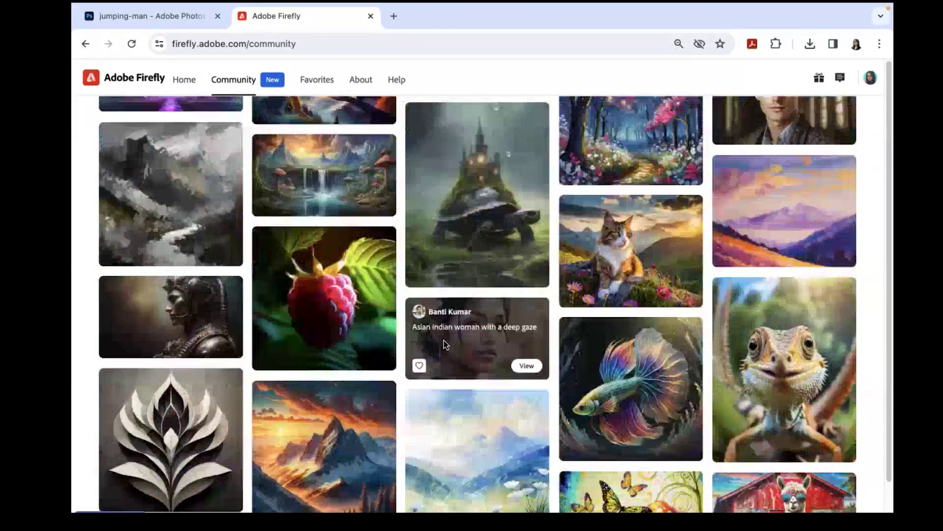
scroll(444, 340, down, 10)
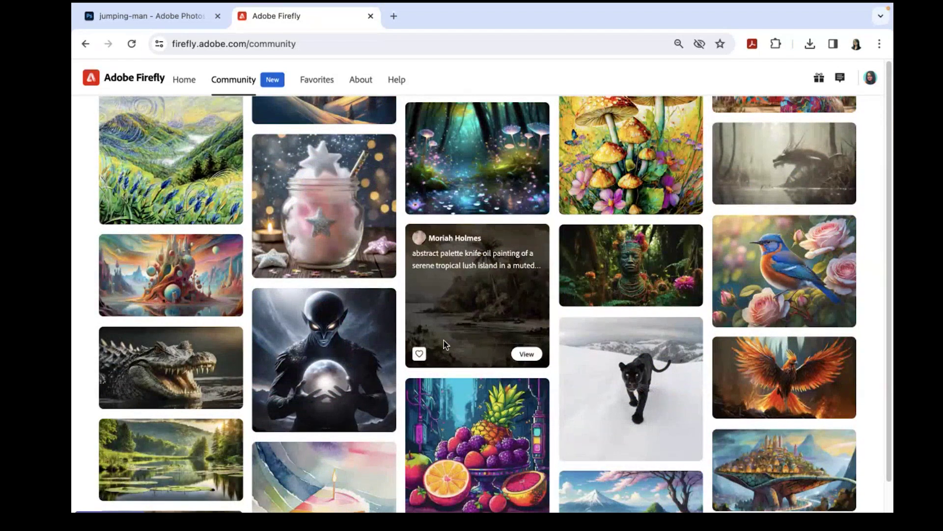
Open Furniture_Shot.jpeg in desktop Photoshop 2024 with its windows reopened, dismiss the system version notice and unlock the Background layer.
click(151, 15)
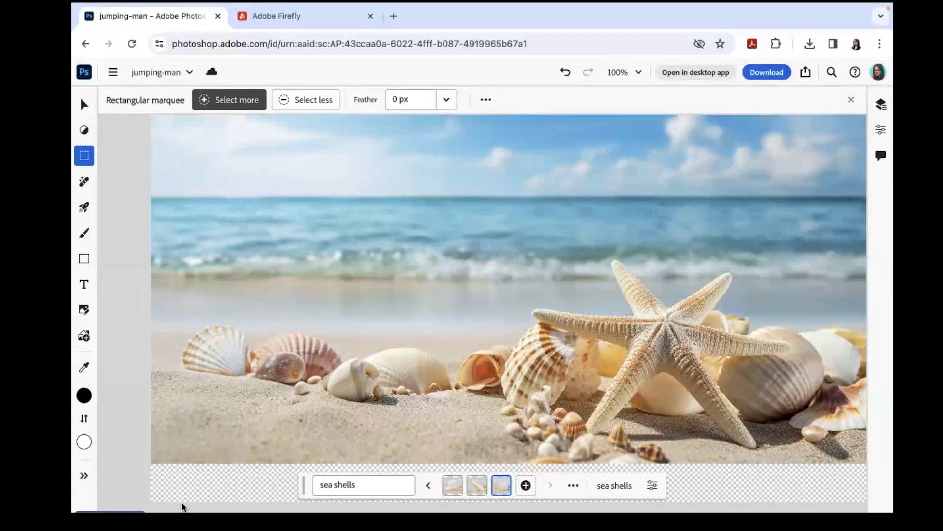
mouse_move(482, 511)
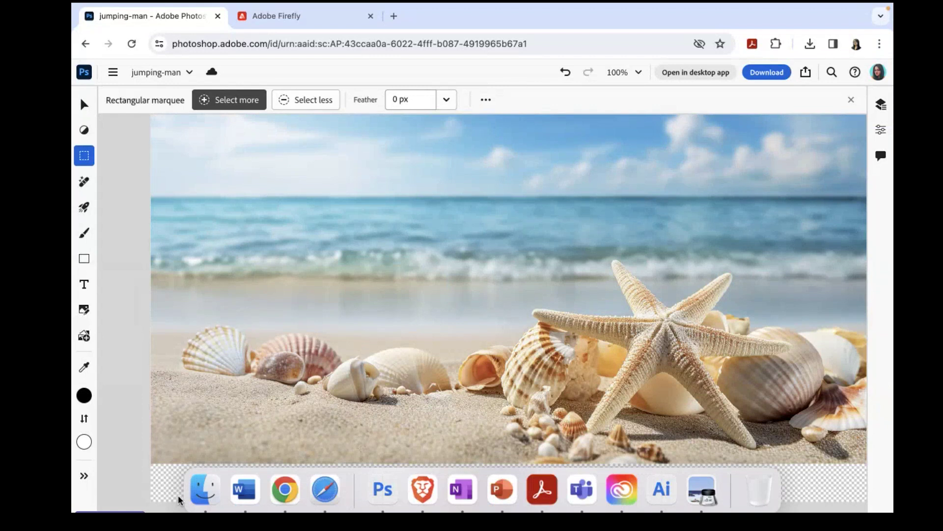
click(205, 489)
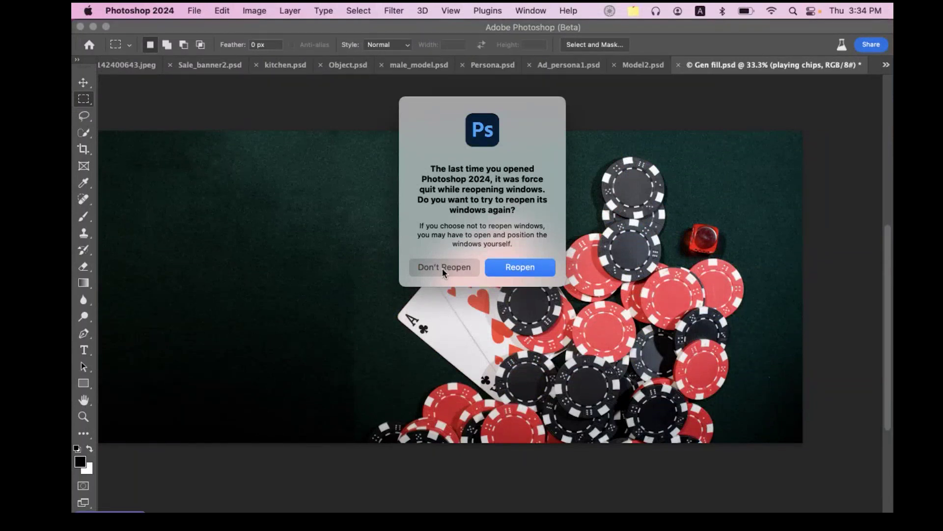
click(529, 272)
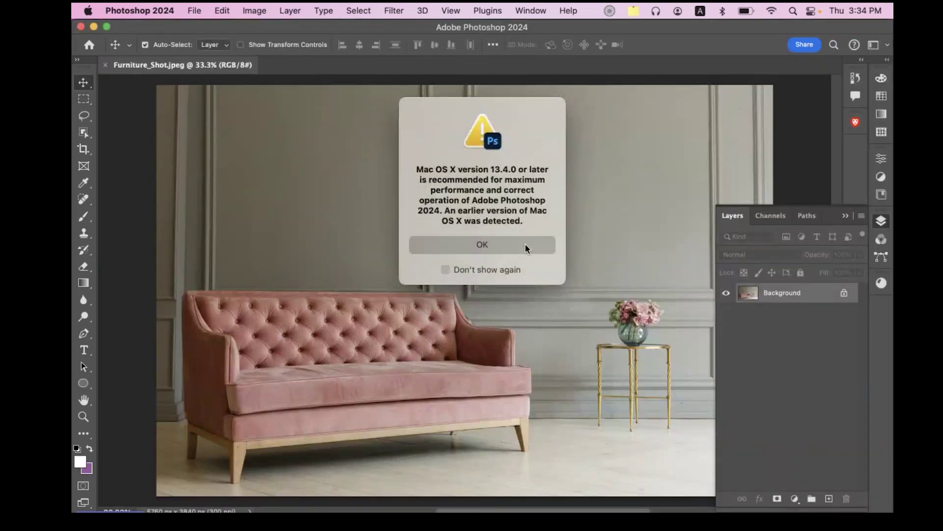
click(524, 247)
click(844, 294)
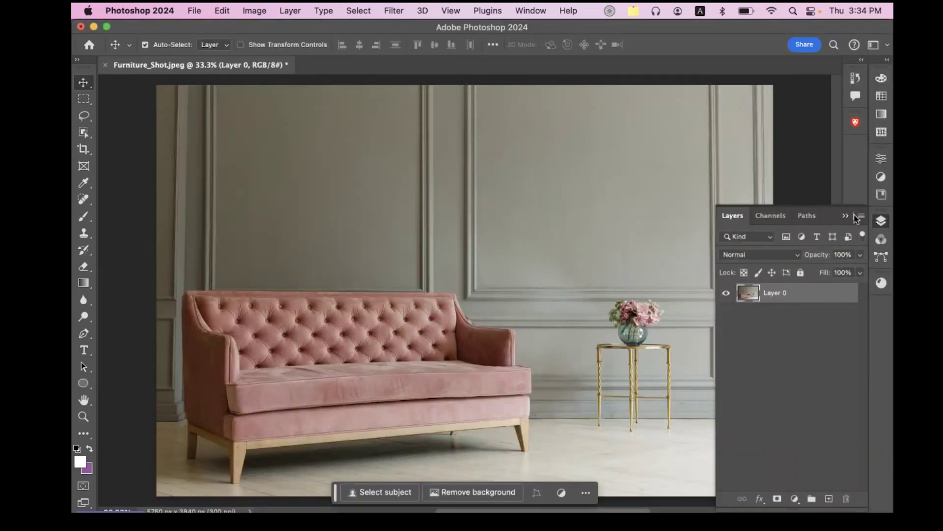
click(846, 216)
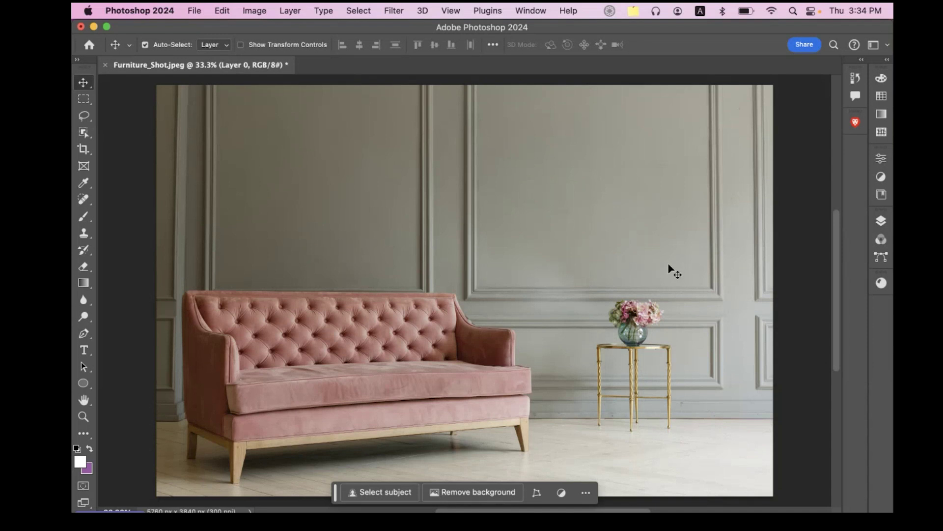
Select the flower vase and the gold side table with the Object Selection tool and remove both, filling from the surroundings.
click(90, 136)
click(139, 132)
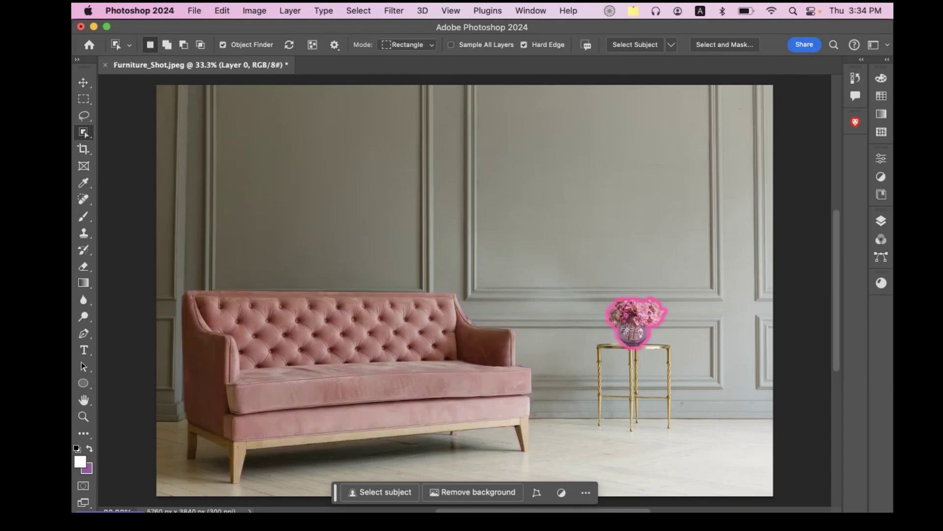
click(629, 328)
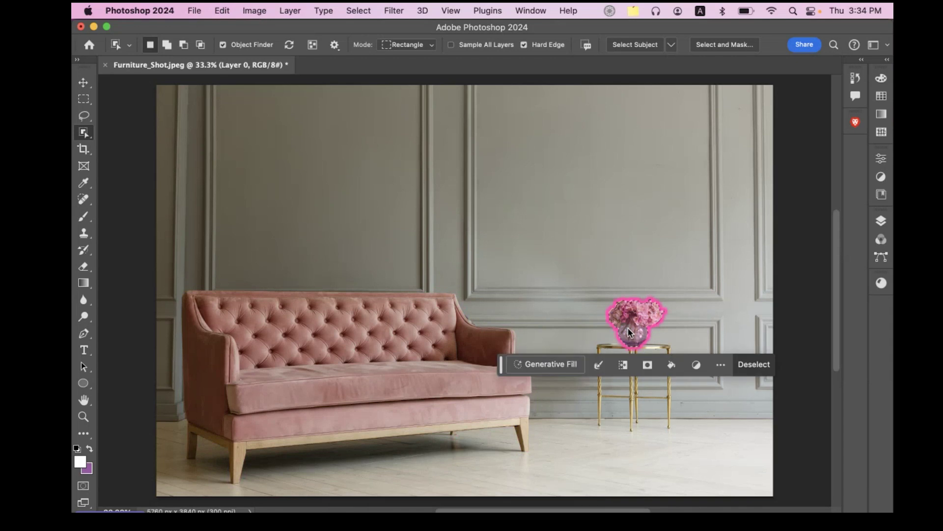
drag(501, 367, 450, 476)
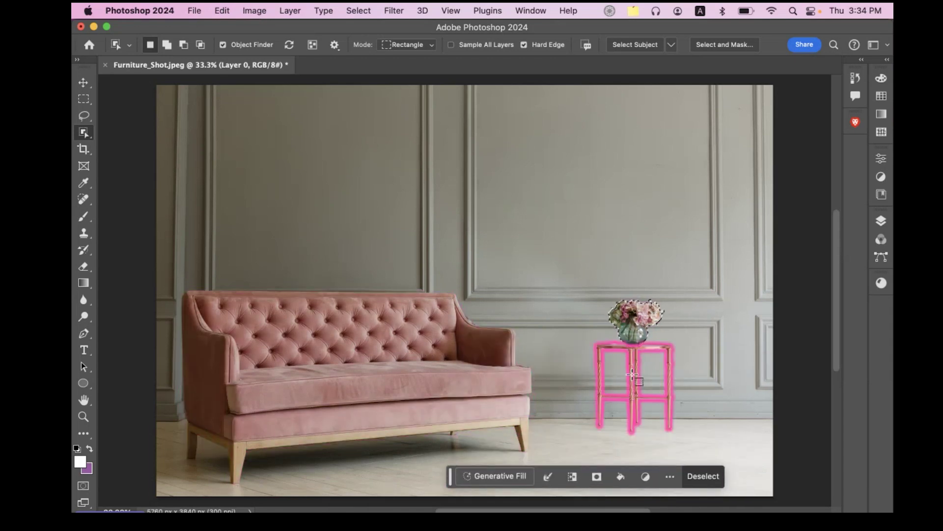
shift+click(633, 378)
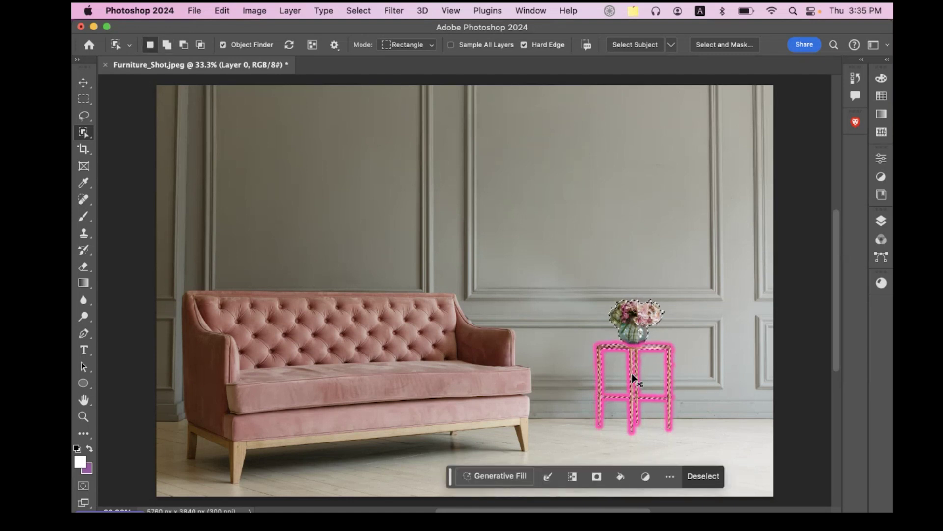
key(super+equal)
drag(631, 374, 450, 239)
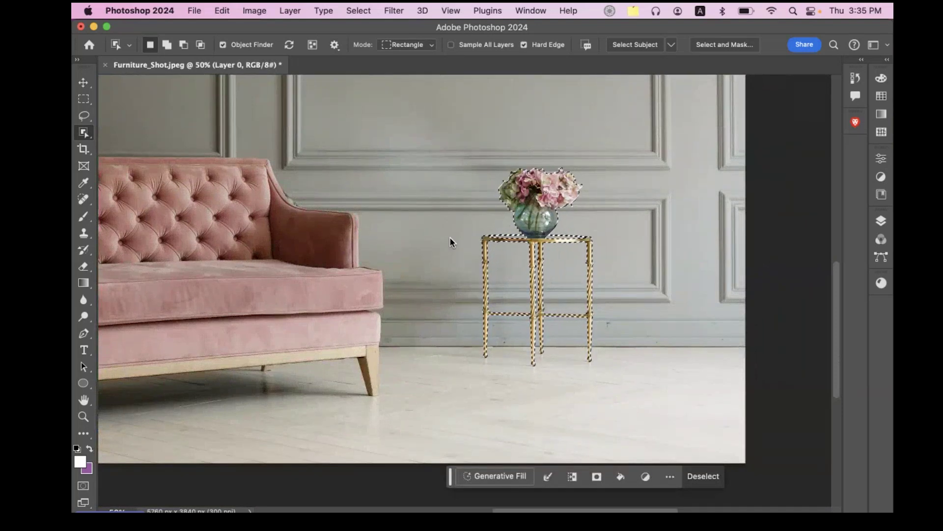
key(shift)
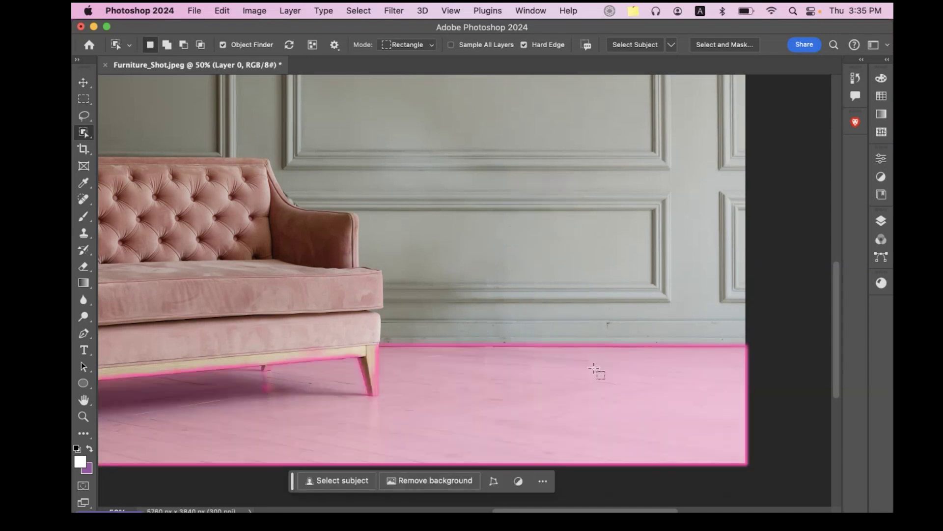
Marquee the leftover marks on the floor where the table stood and run Generative Fill on them with an empty prompt.
key(m)
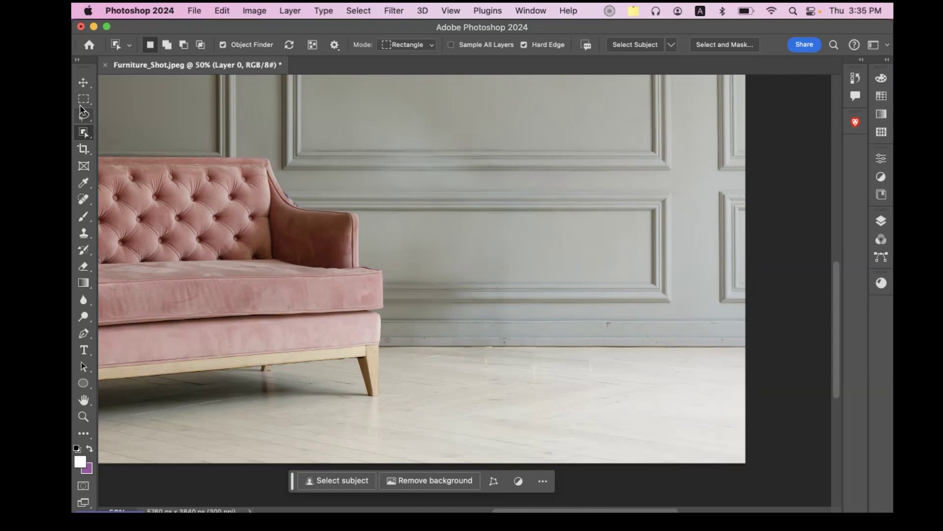
drag(636, 394, 464, 352)
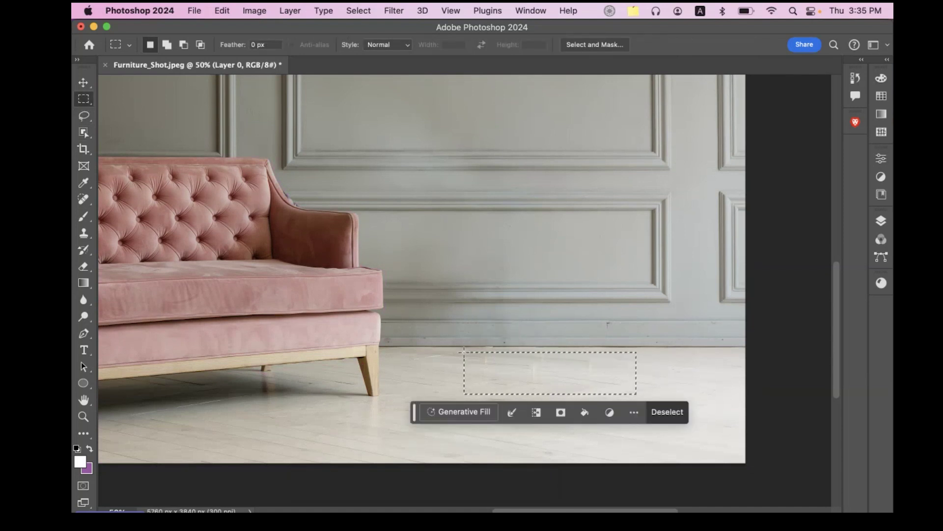
click(464, 412)
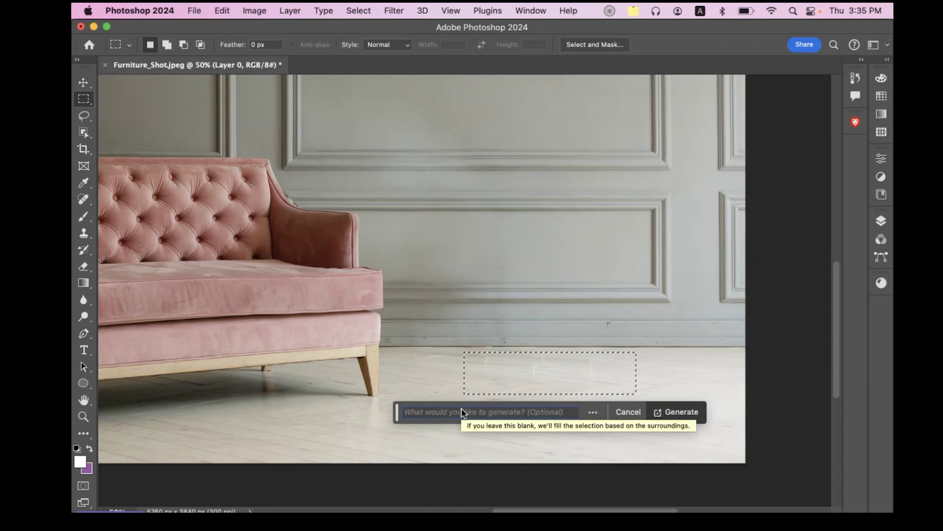
key(Return)
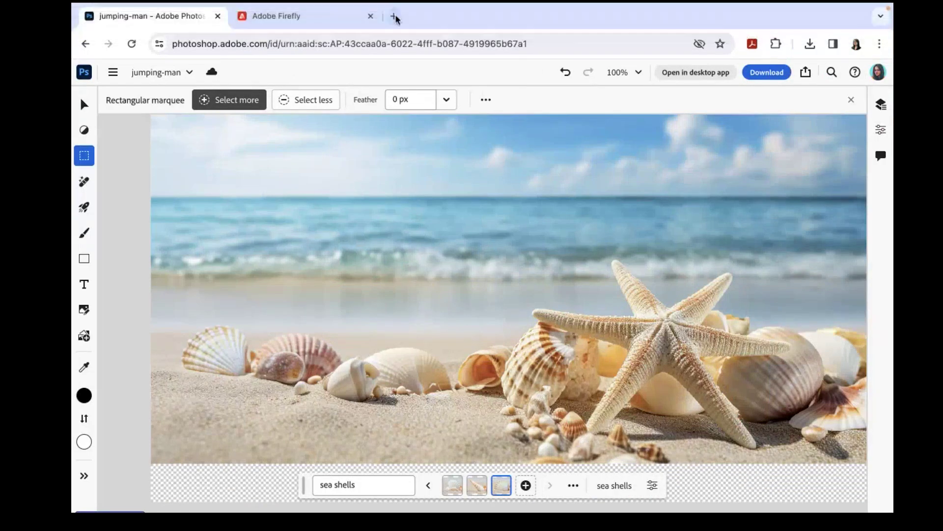
Switch to Chrome, search for "adobe firefly generative credits" and open Adobe's "Frequently asked questions about generative credits" page in a new tab.
click(395, 18)
text(adobe fir)
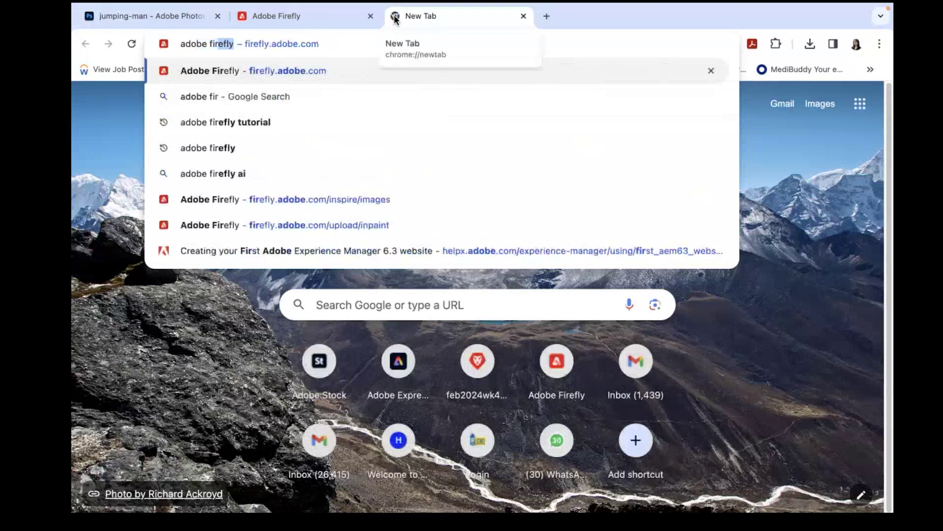
text(efly)
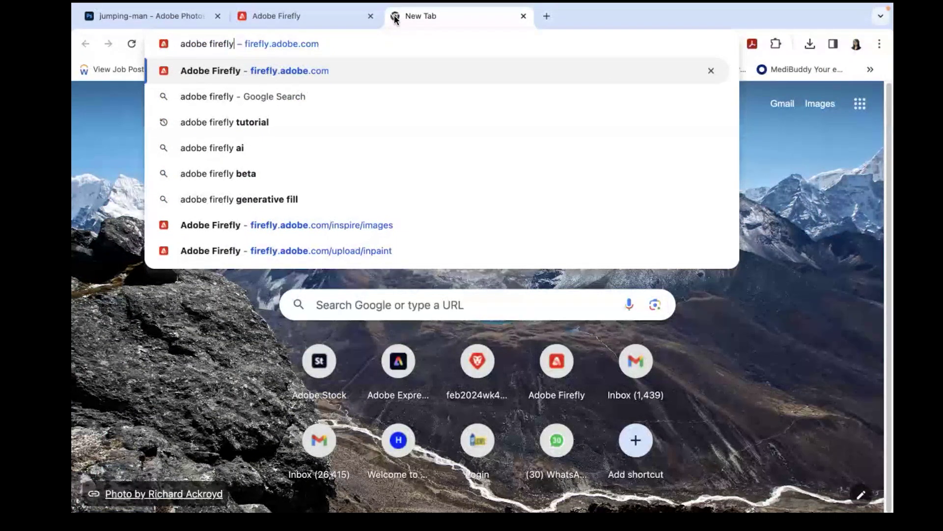
text( generative cre)
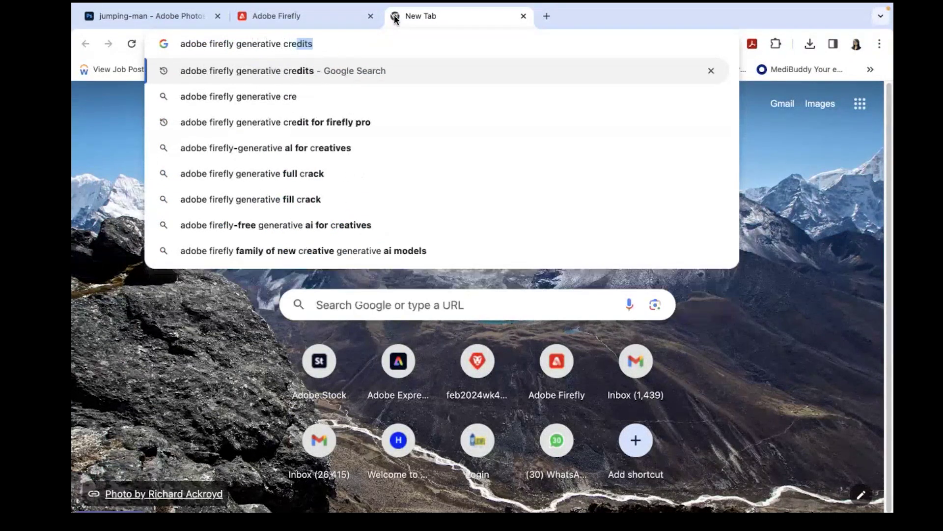
key(Return)
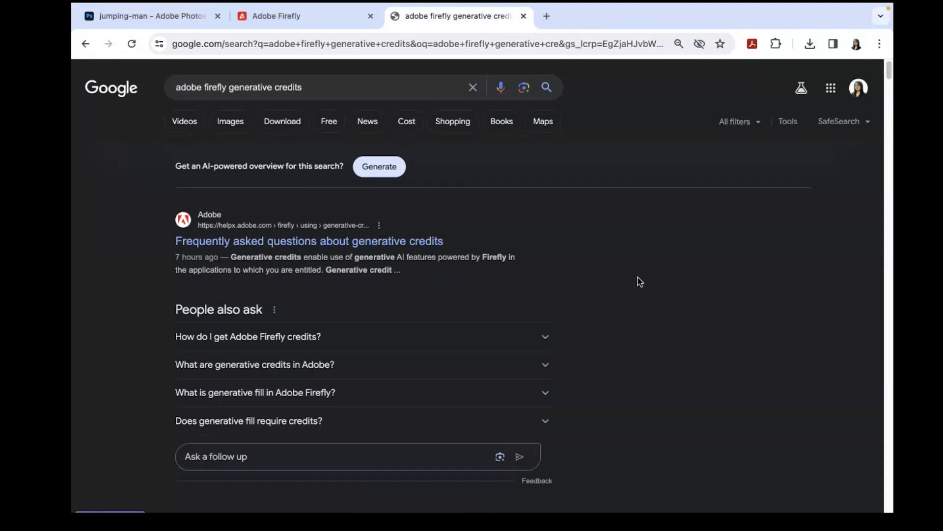
scroll(636, 288, down, 2)
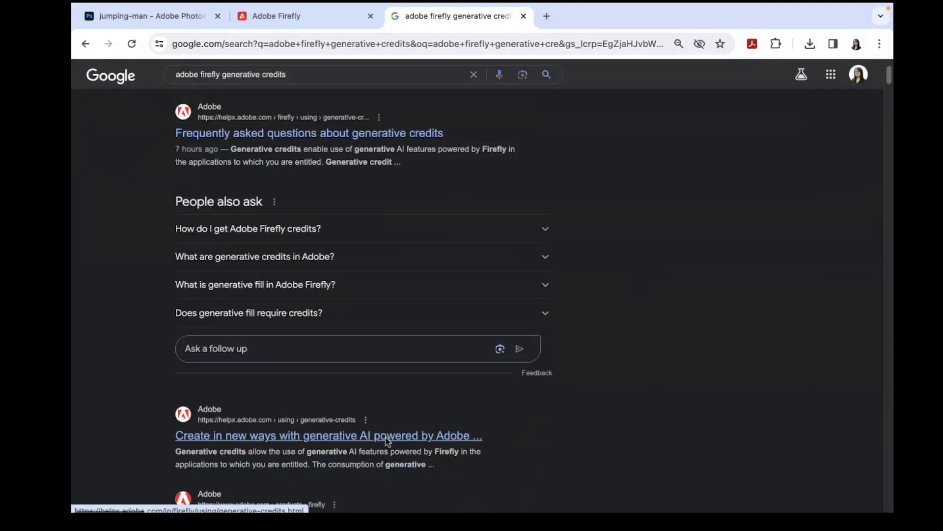
right_click(377, 135)
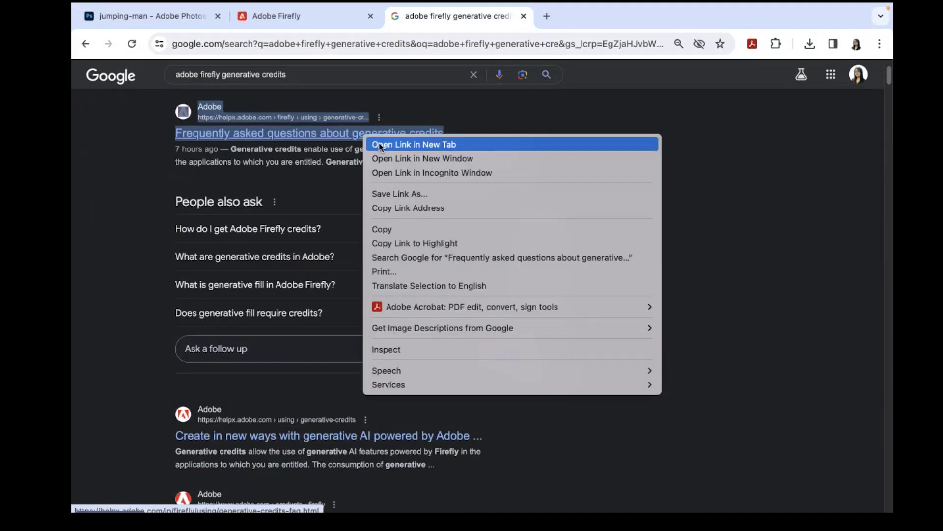
click(379, 145)
click(573, 24)
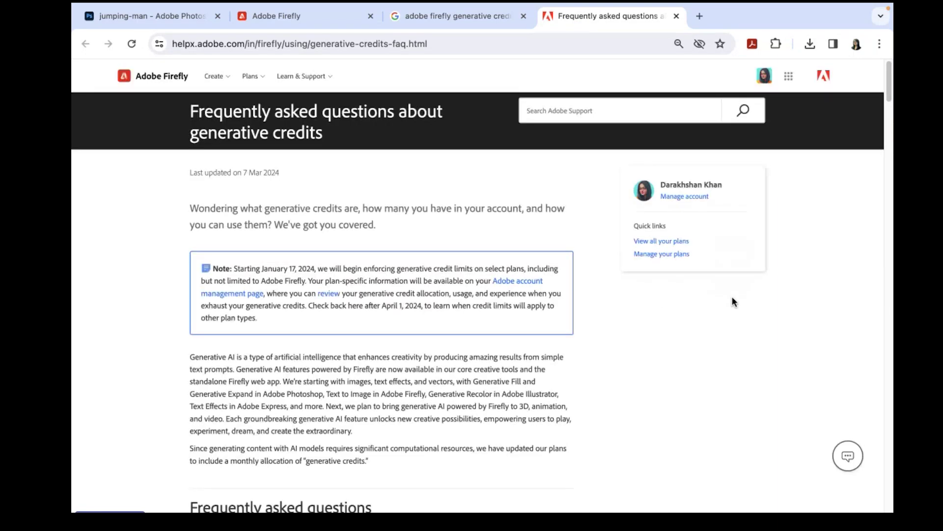
Examine the generative credits usage rate table for each Adobe product and feature on the FAQ page.
scroll(732, 300, down, 10)
scroll(732, 301, down, 1)
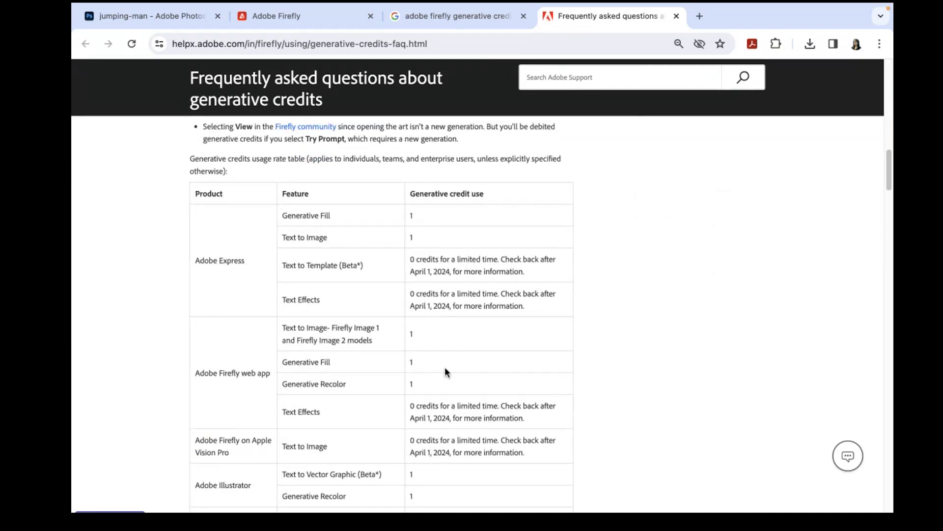
scroll(471, 374, down, 2)
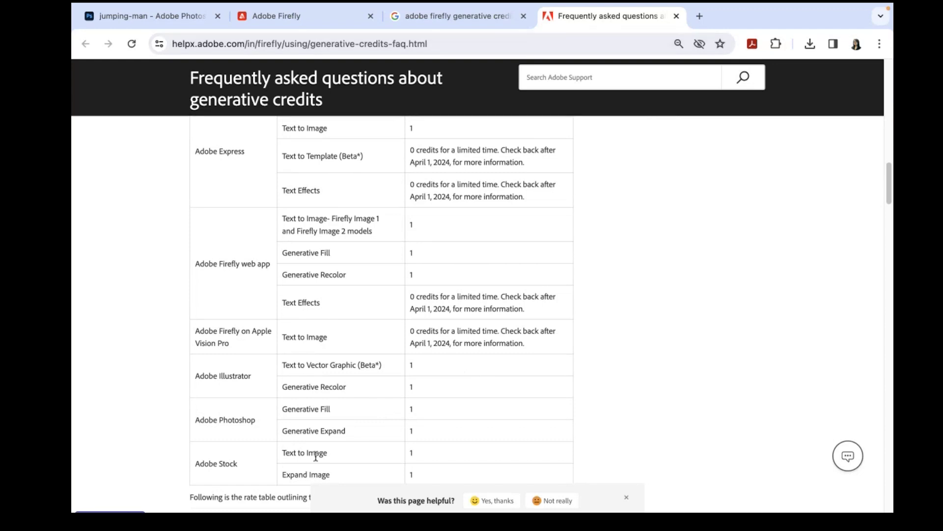
click(461, 44)
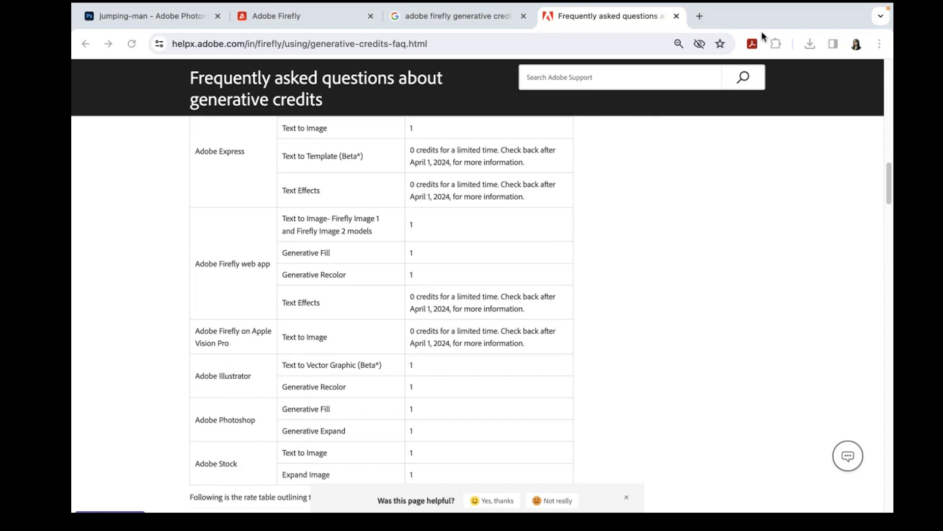
Search in a new tab for "adobe firerfly prompt guideline" and open the "AI Art Prompts You Need to Try" page in another tab.
click(699, 17)
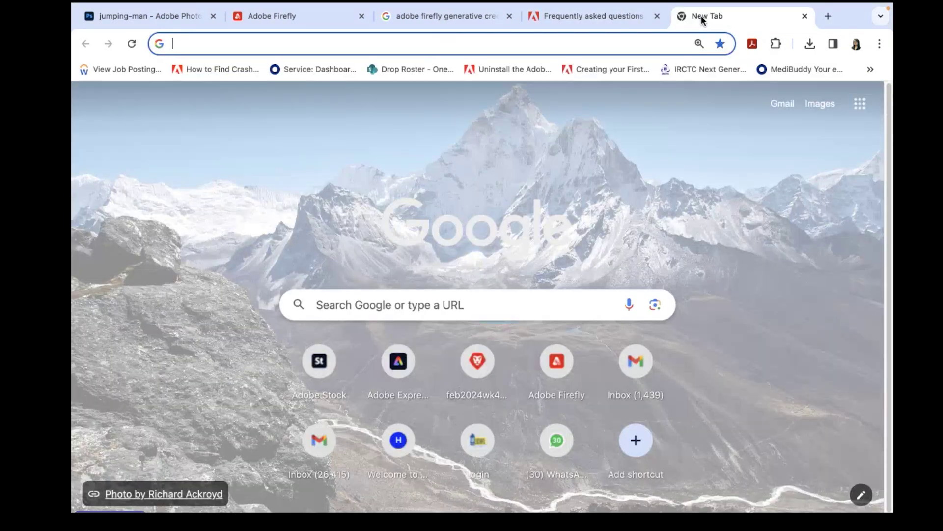
text(adobe firerfly prompt)
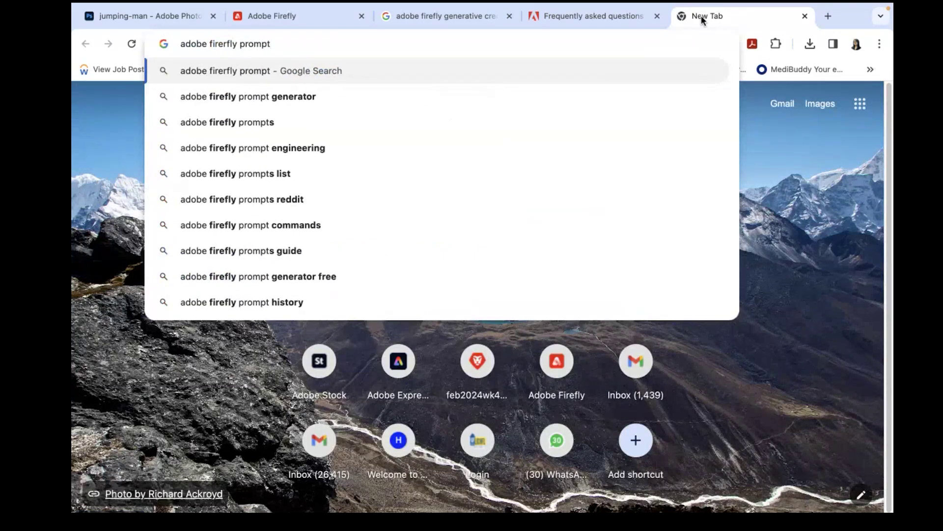
text( guideline)
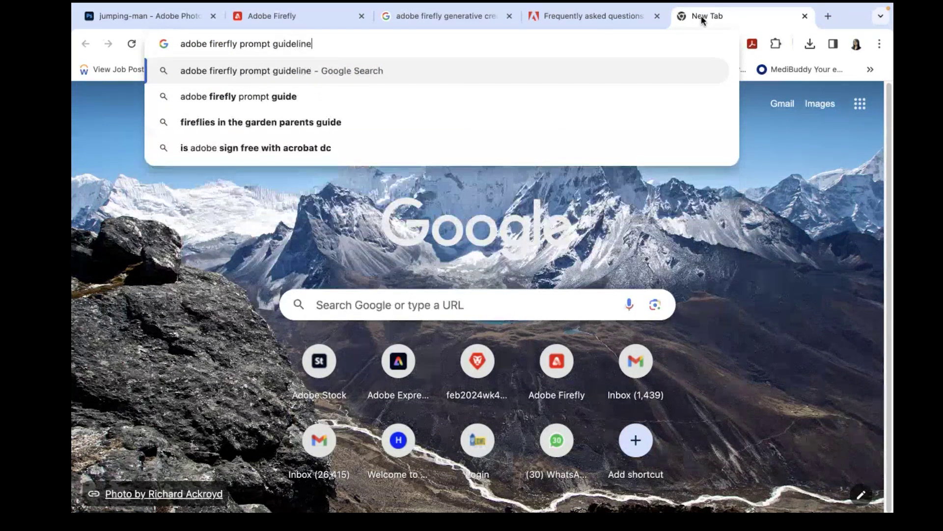
key(Return)
right_click(262, 316)
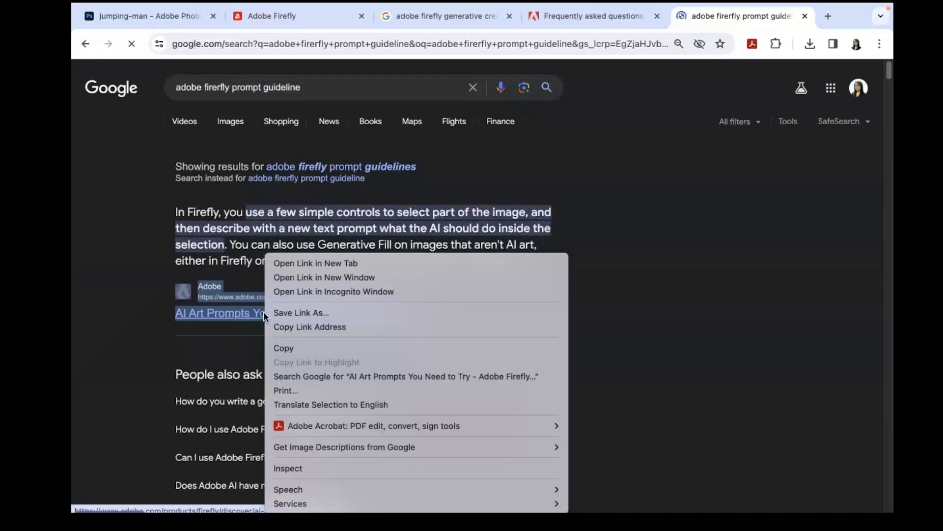
click(316, 264)
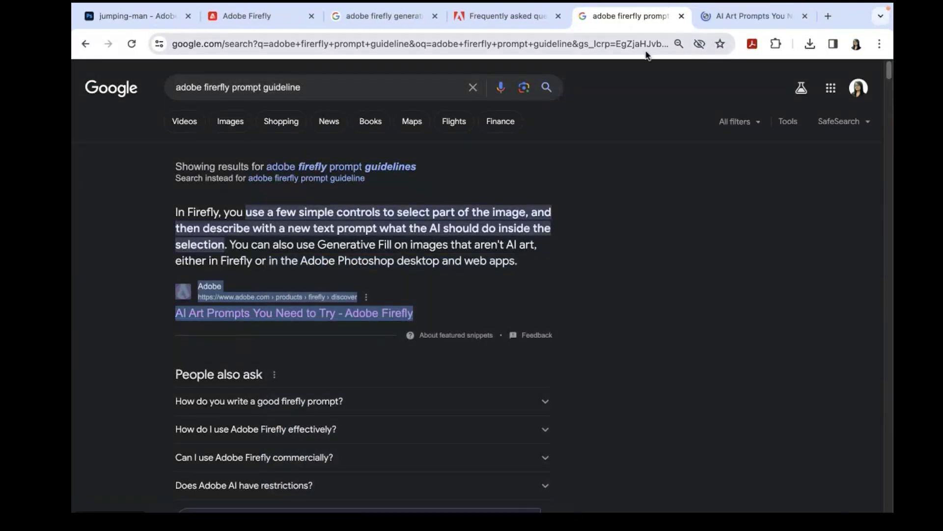
click(738, 19)
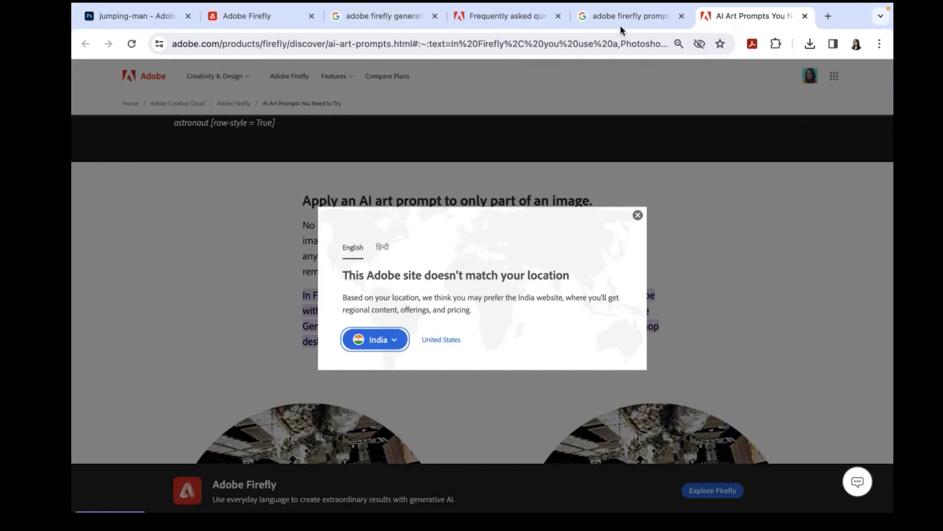
Look at the jumping-man file in the browser, then switch to Photoshop (Beta) and bring up kitchen.psd.
click(134, 19)
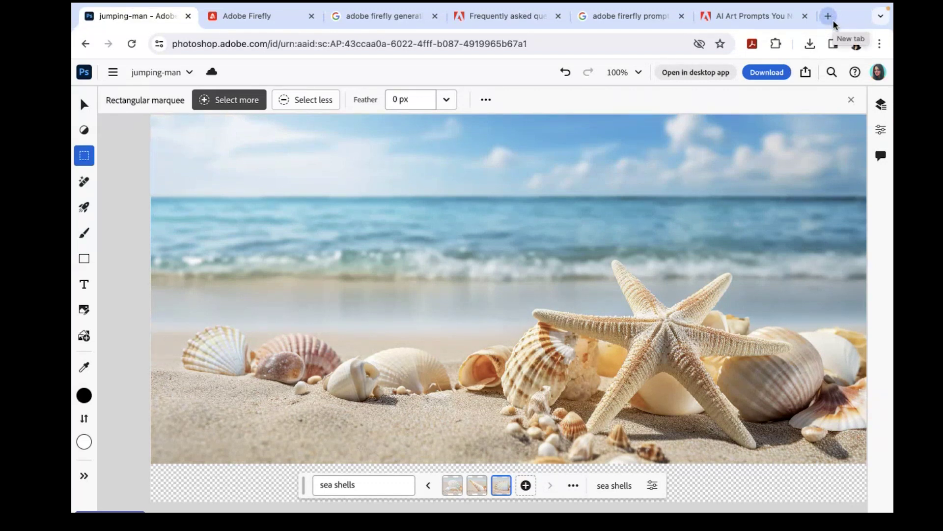
mouse_move(461, 509)
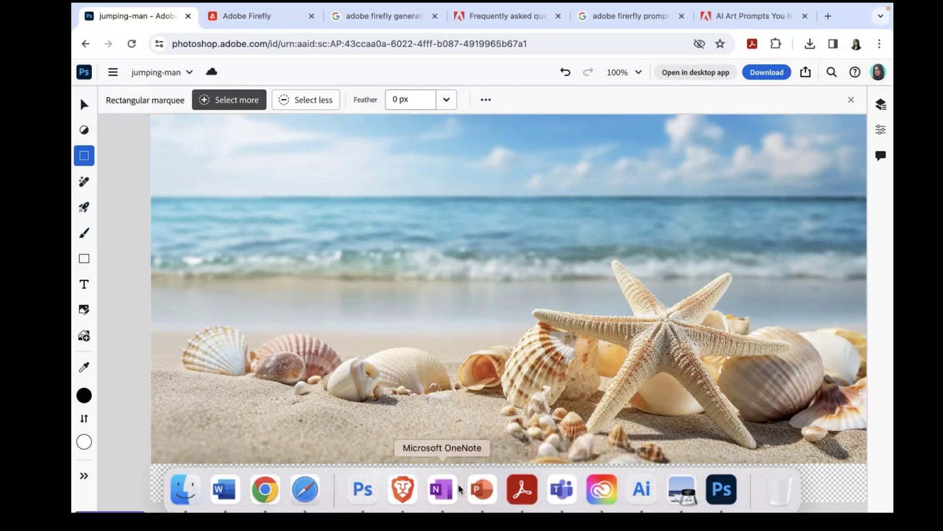
click(366, 491)
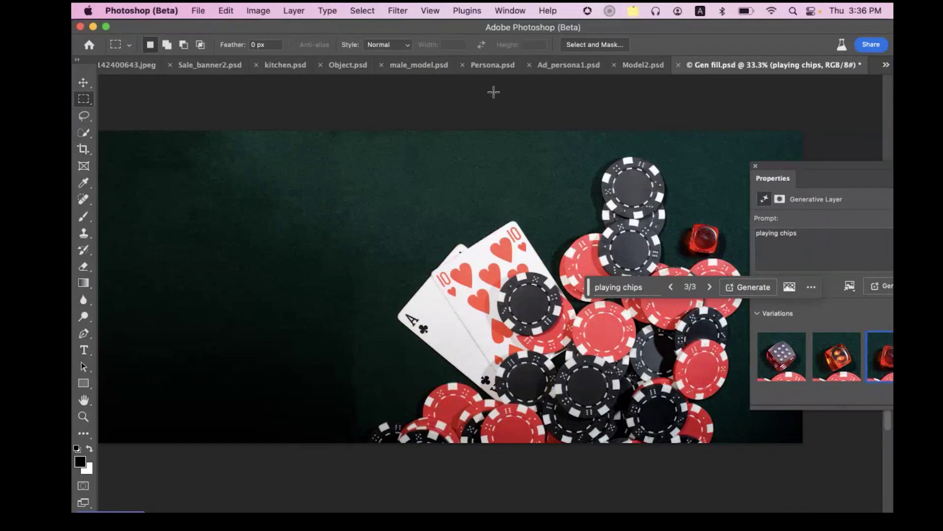
click(281, 68)
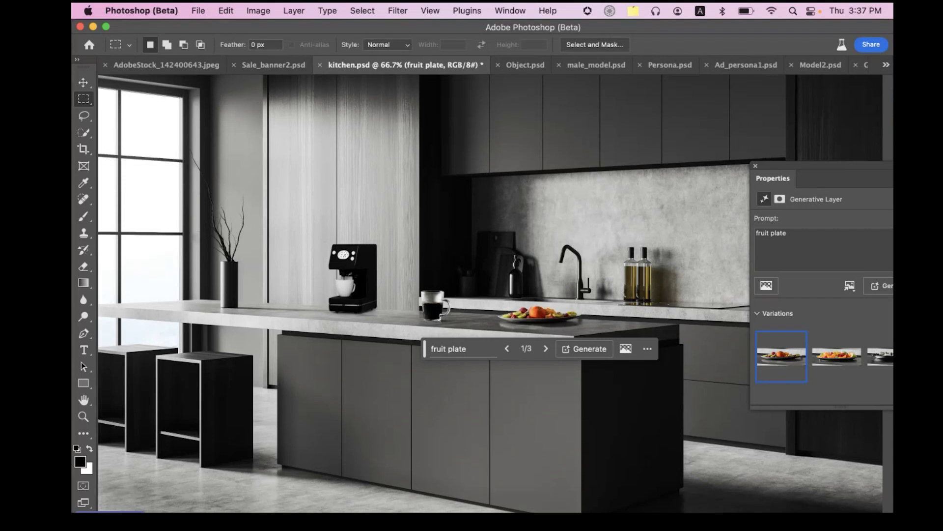
key(super+shift+5)
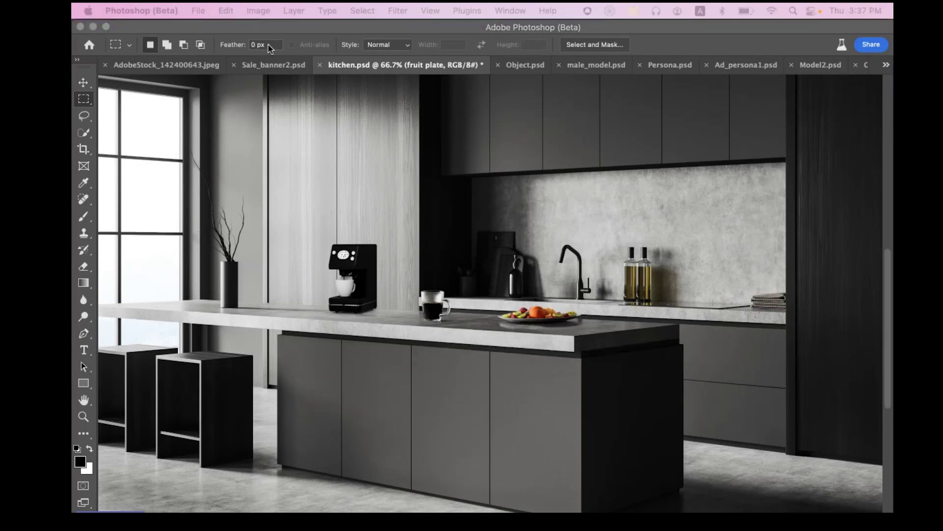
Switch to Photoshop 2024 and, in AdobeStock_327515434.jpeg, select the woman with Object Selection and add a rectangular marquee around her shadow.
mouse_move(188, 503)
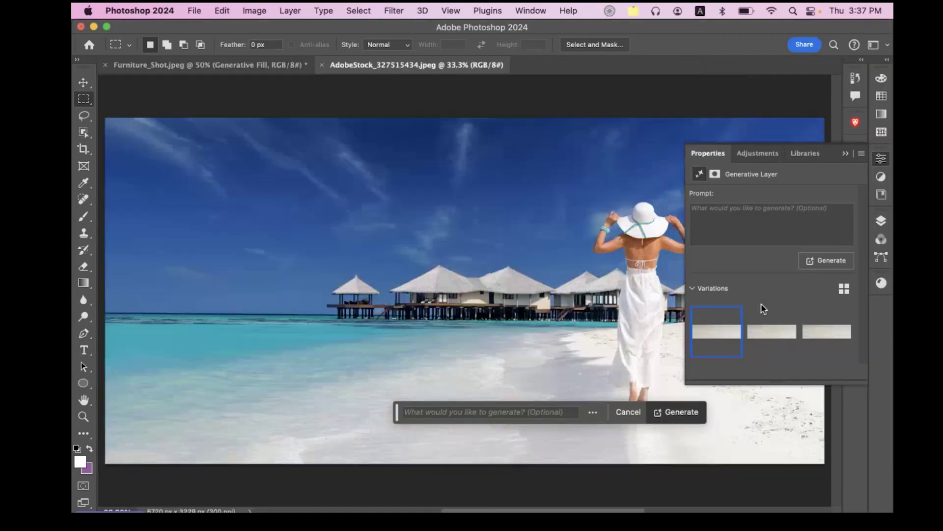
drag(673, 282, 604, 282)
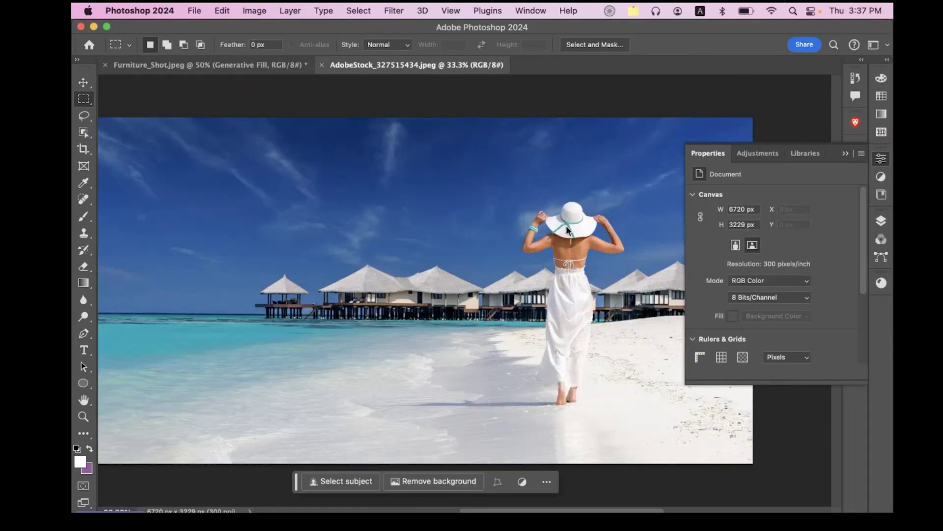
drag(82, 135, 127, 130)
click(570, 313)
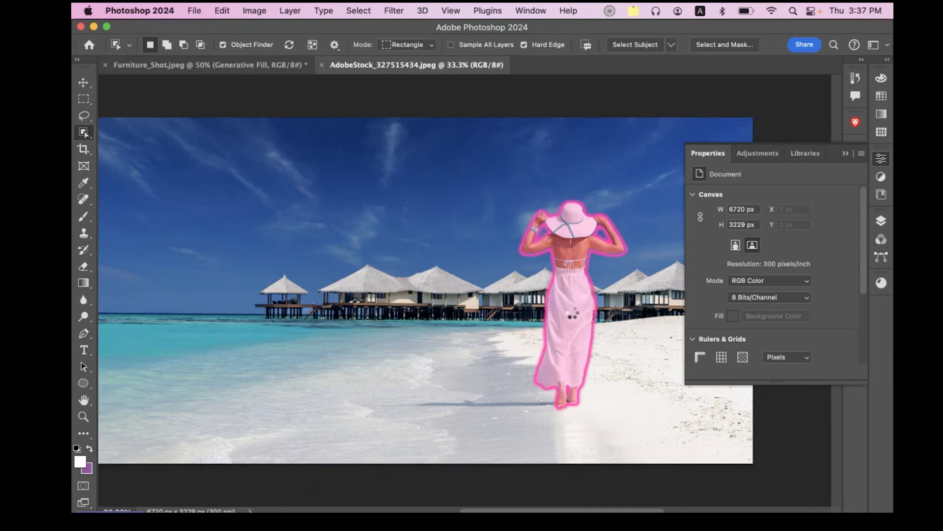
click(572, 271)
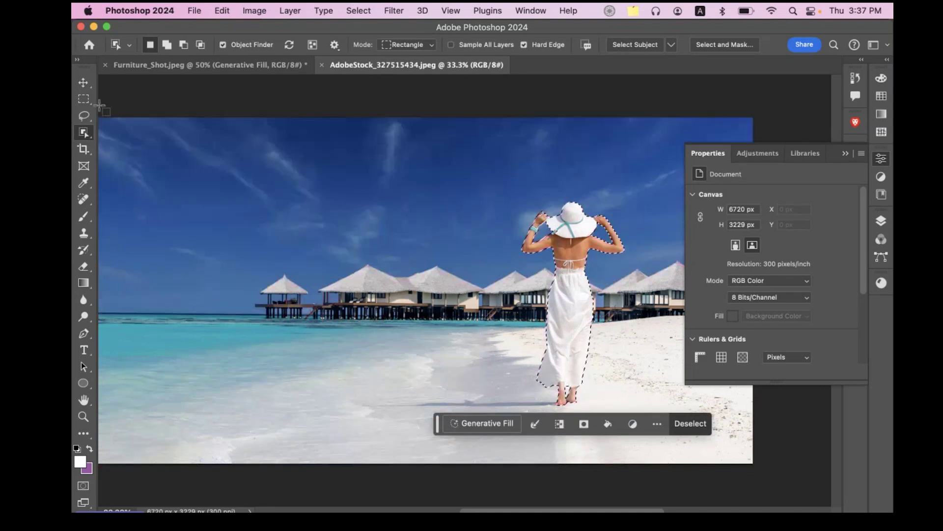
click(84, 99)
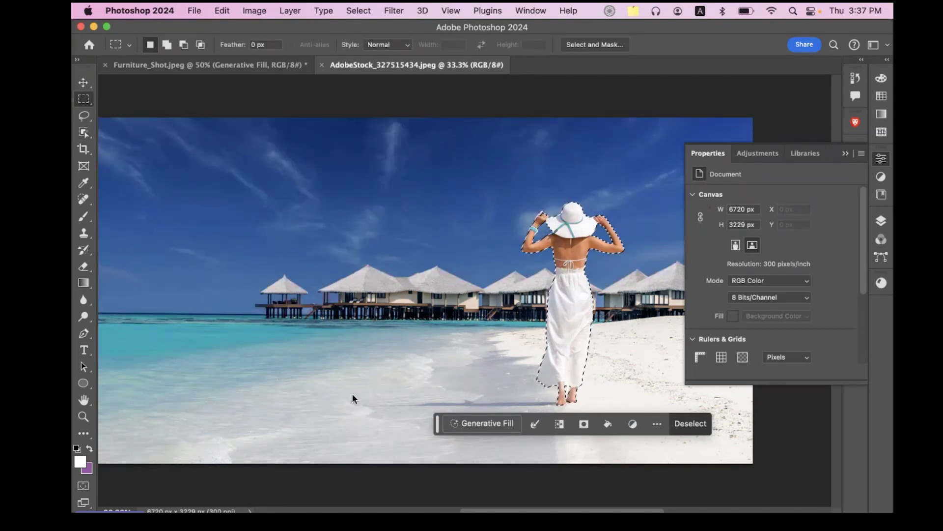
drag(336, 384, 604, 420)
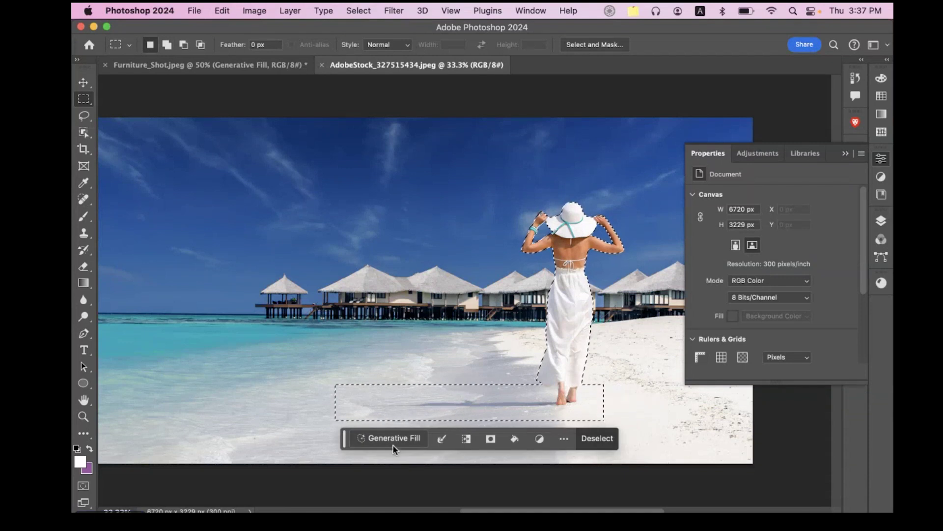
Fill the selected woman and her shadow with Content-Aware contents, and clear the selection.
key(shift+BackSpace)
click(486, 198)
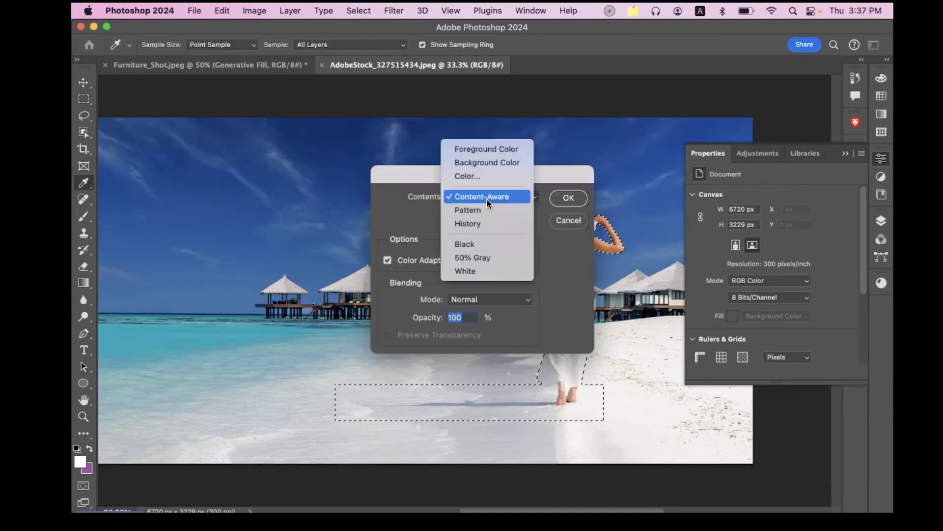
click(486, 198)
click(497, 199)
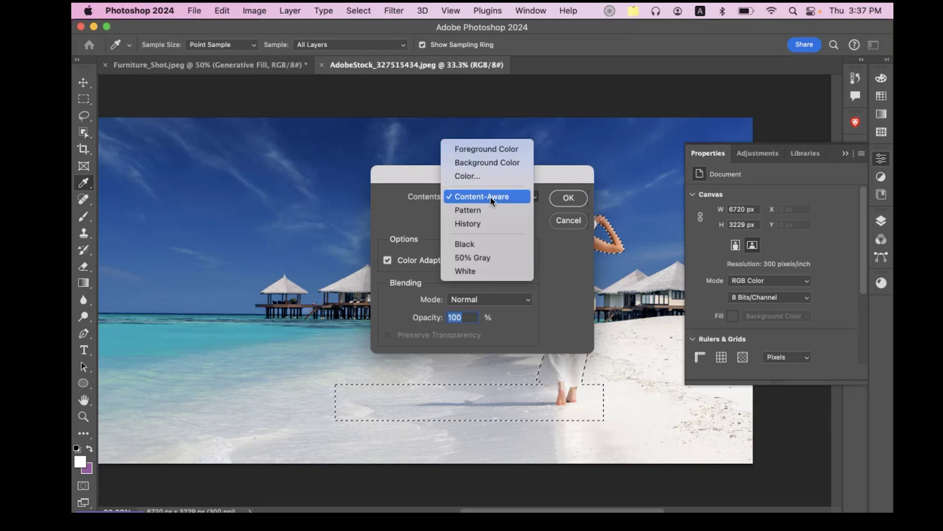
click(491, 199)
click(569, 198)
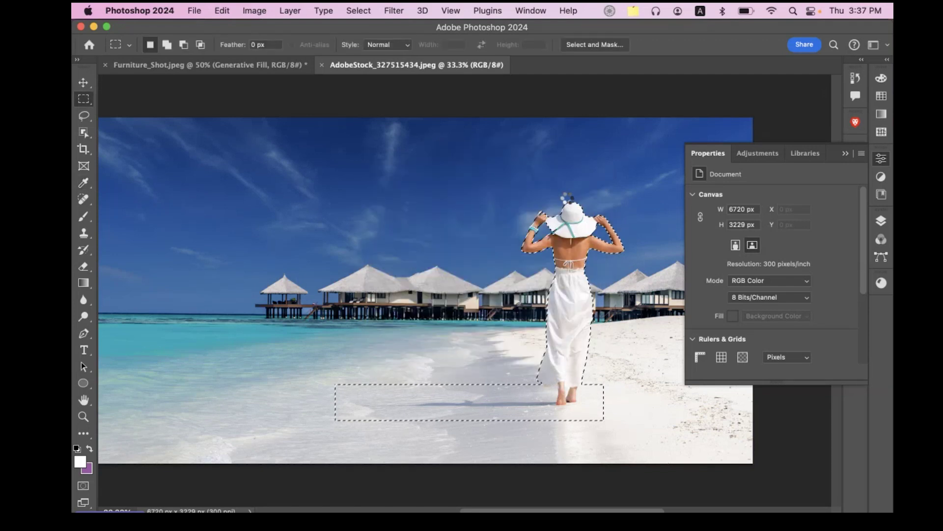
key(super+d)
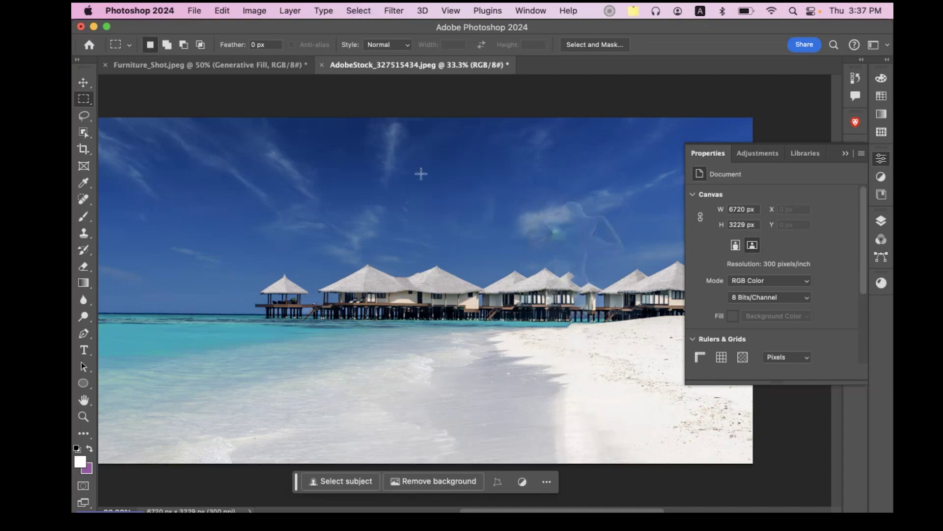
Bring up Facial age.psd and hide the Young layer above the portrait of the man in the hat.
click(173, 65)
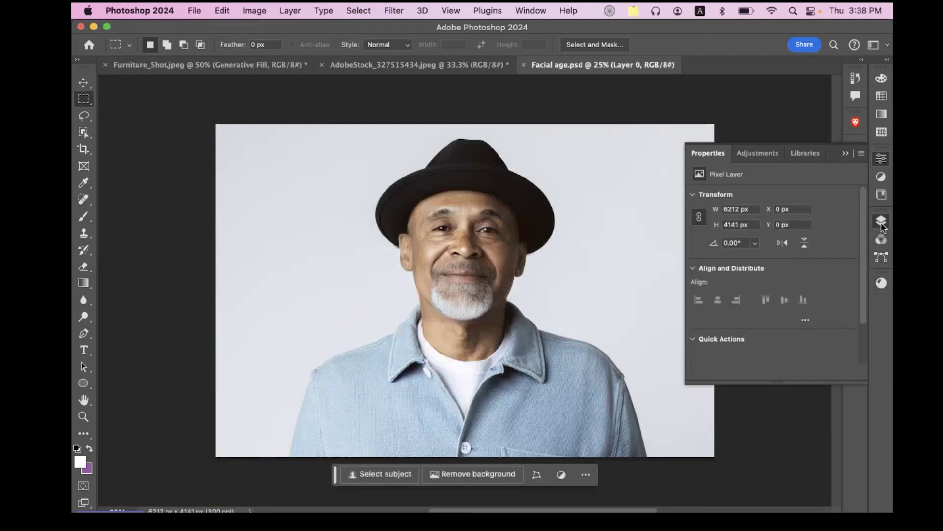
click(880, 222)
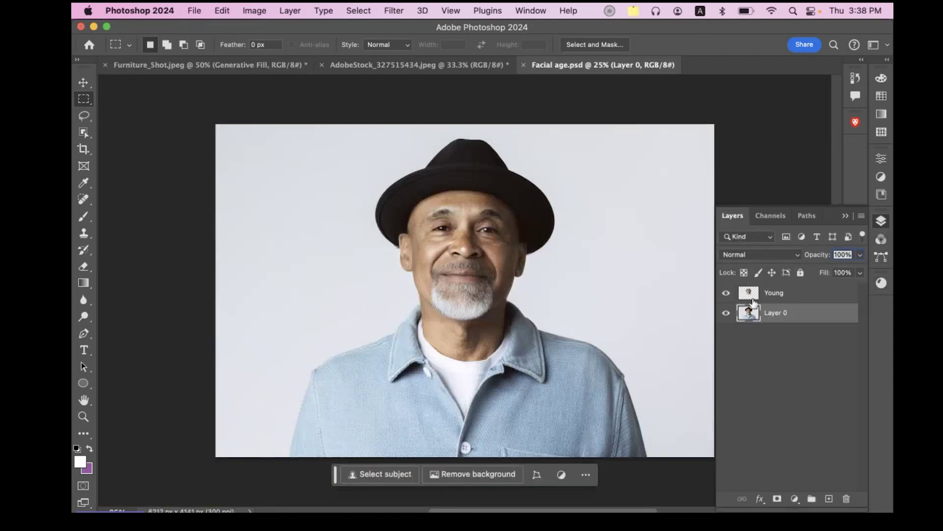
click(726, 292)
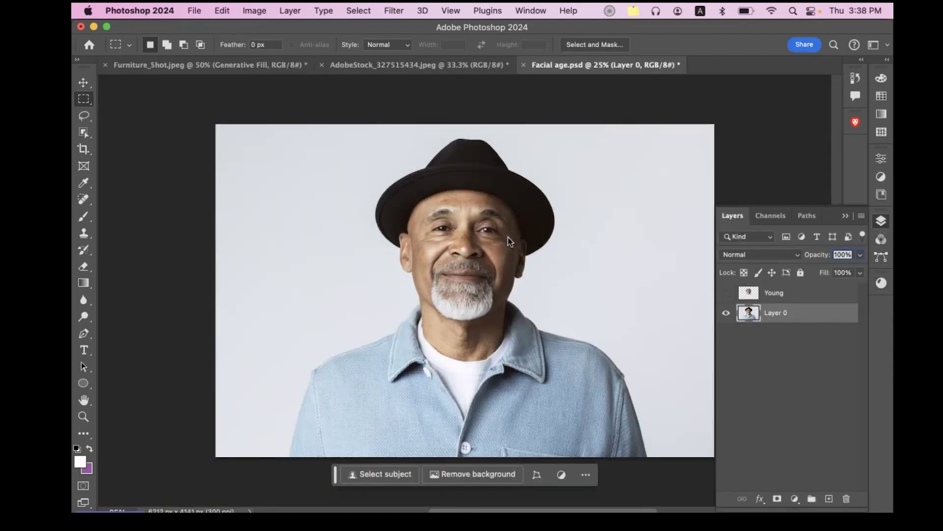
key(super+equal)
key(super+equal)
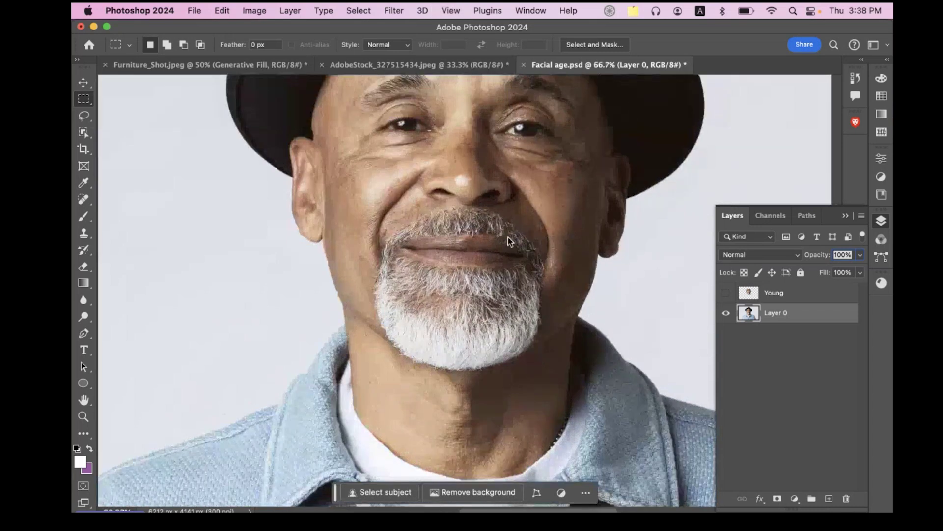
key(super+equal)
key(super+equal)
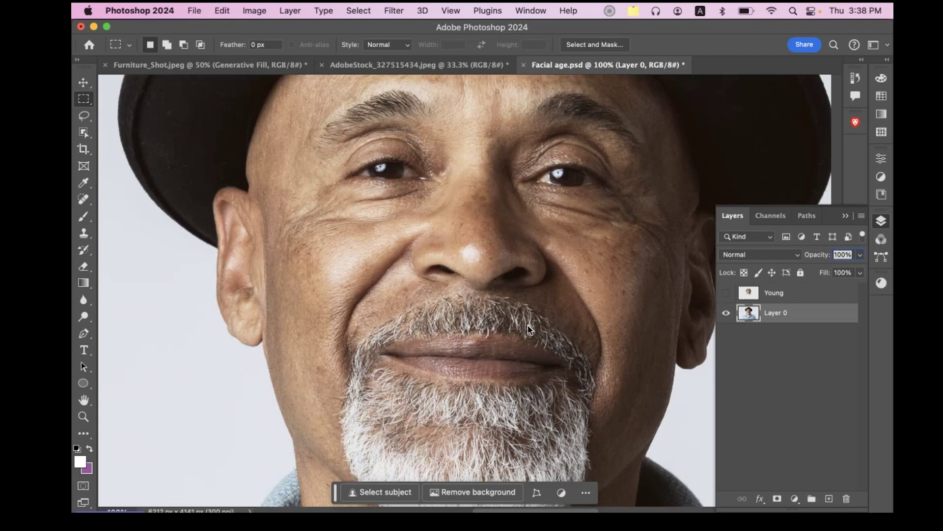
key(super+minus)
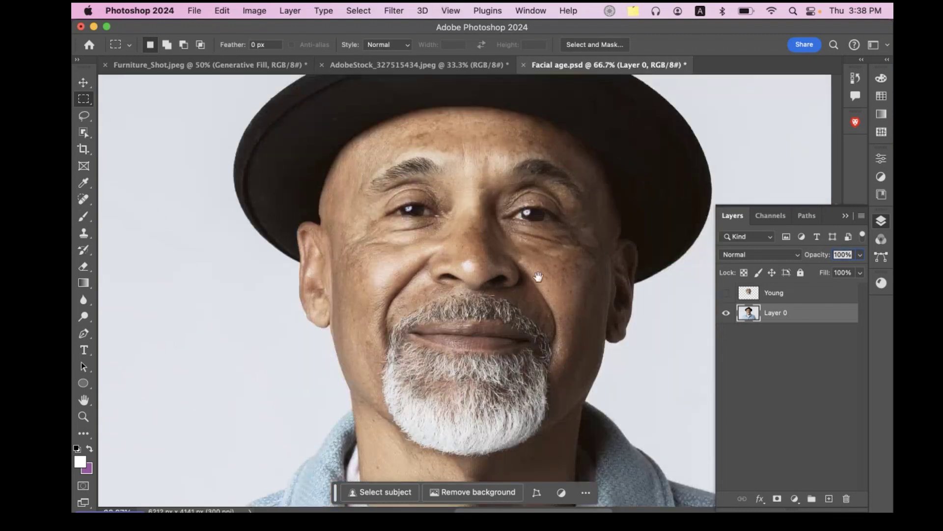
drag(539, 277, 529, 304)
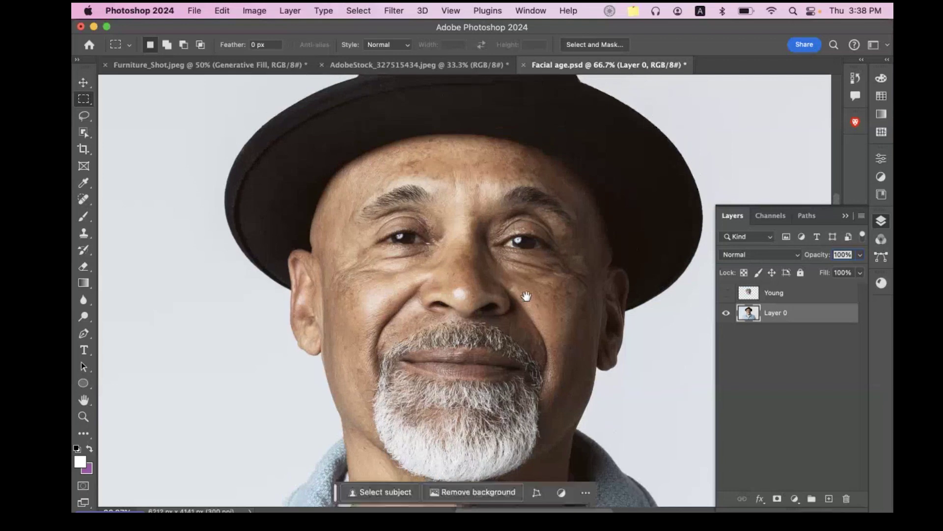
Open Neural Filters, enable Smart Portrait with Facial age at -25, and set the output to New Layer.
click(395, 12)
click(400, 66)
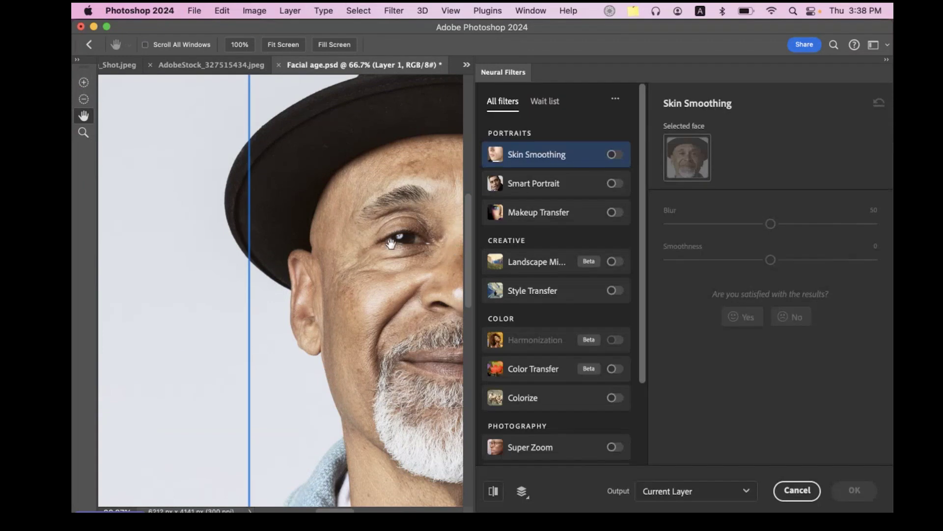
drag(367, 243, 207, 232)
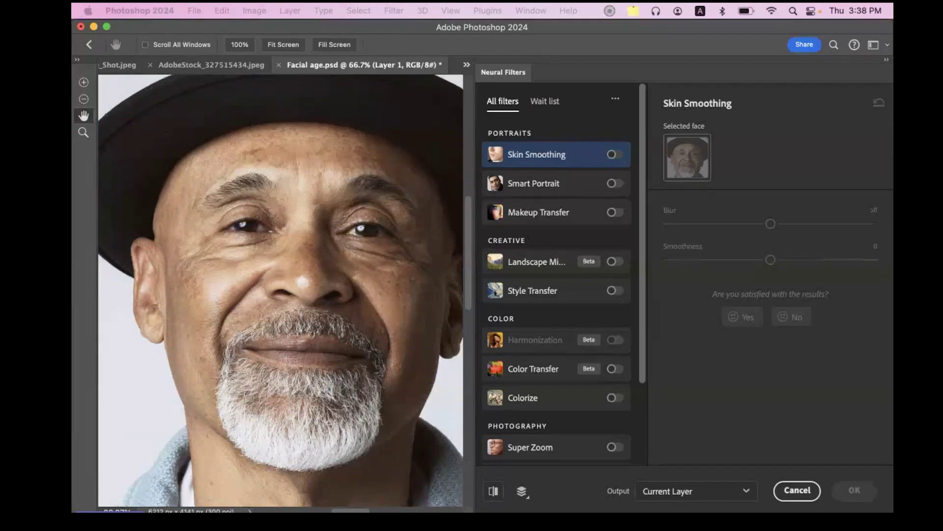
click(612, 183)
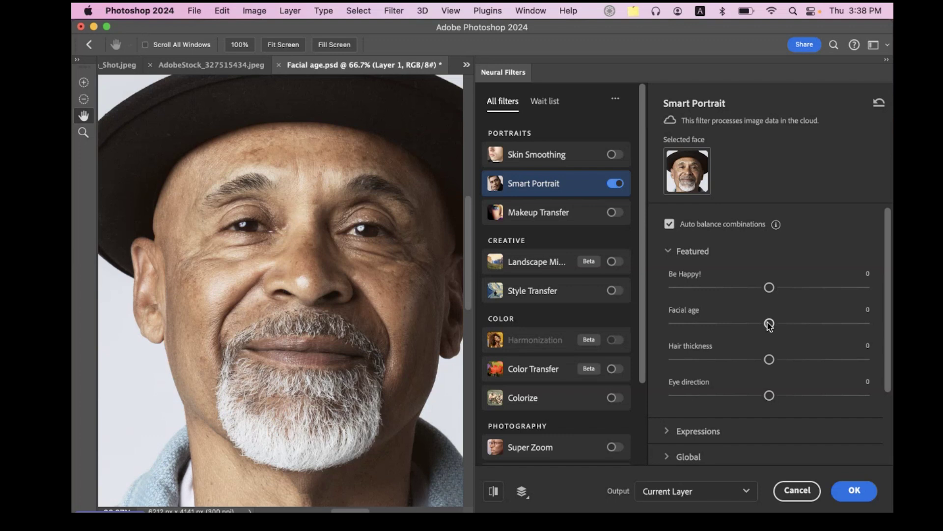
drag(770, 323, 721, 323)
click(716, 494)
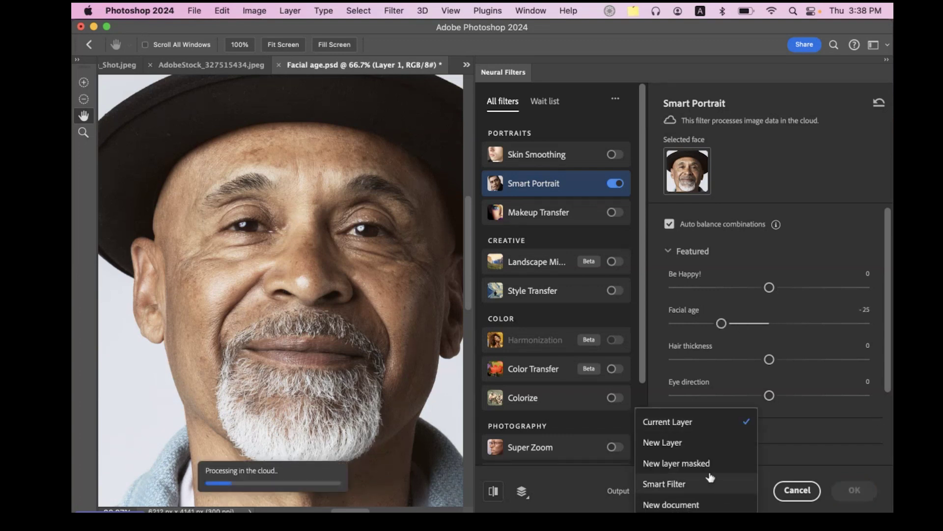
click(692, 451)
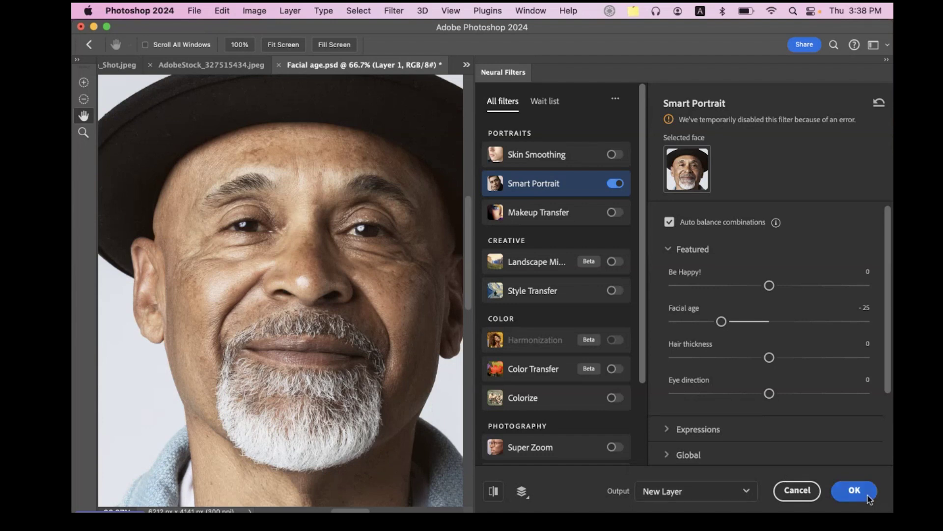
Expand the Expressions and Global settings of Smart Portrait to review them, and apply the filter.
scroll(757, 385, down, 1)
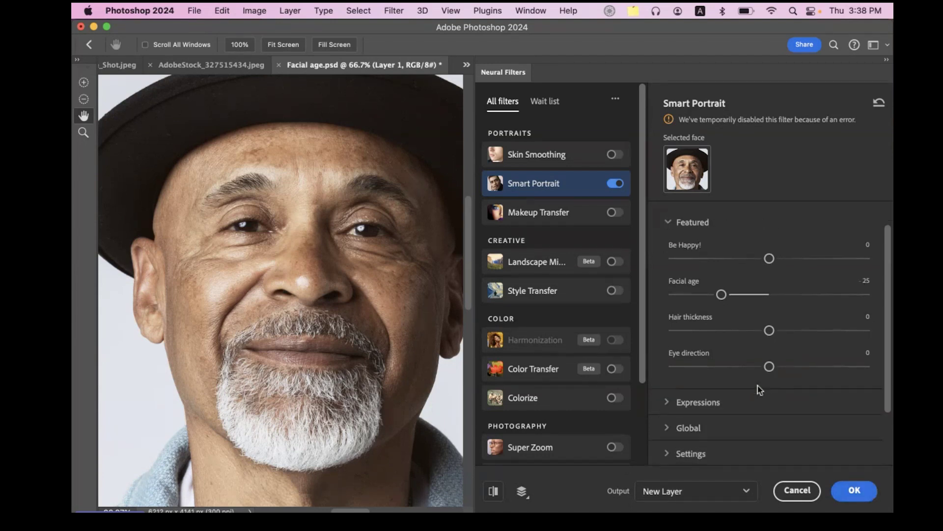
click(667, 377)
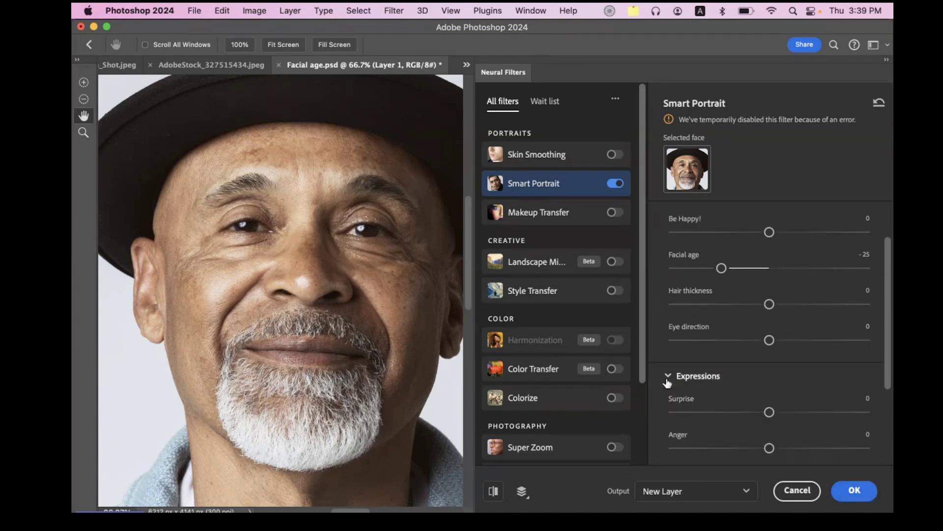
scroll(814, 412, down, 1)
scroll(728, 399, down, 1)
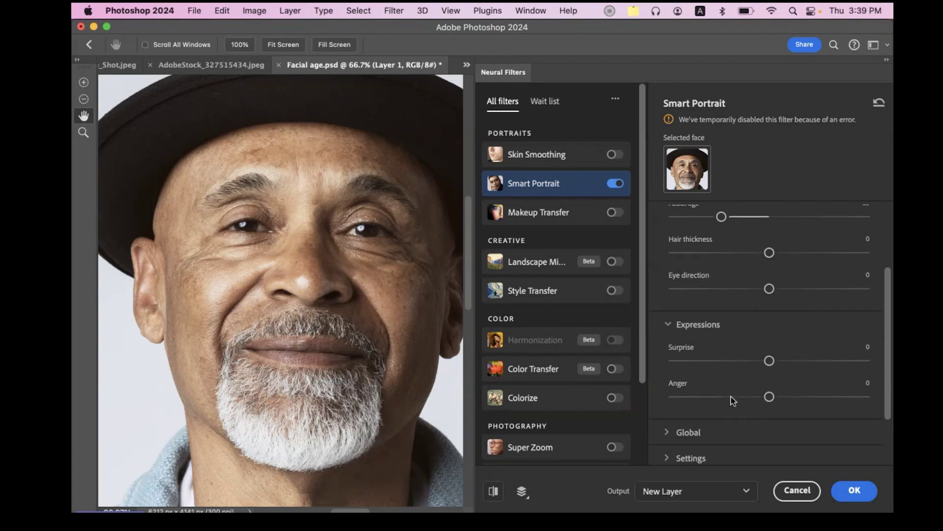
click(671, 432)
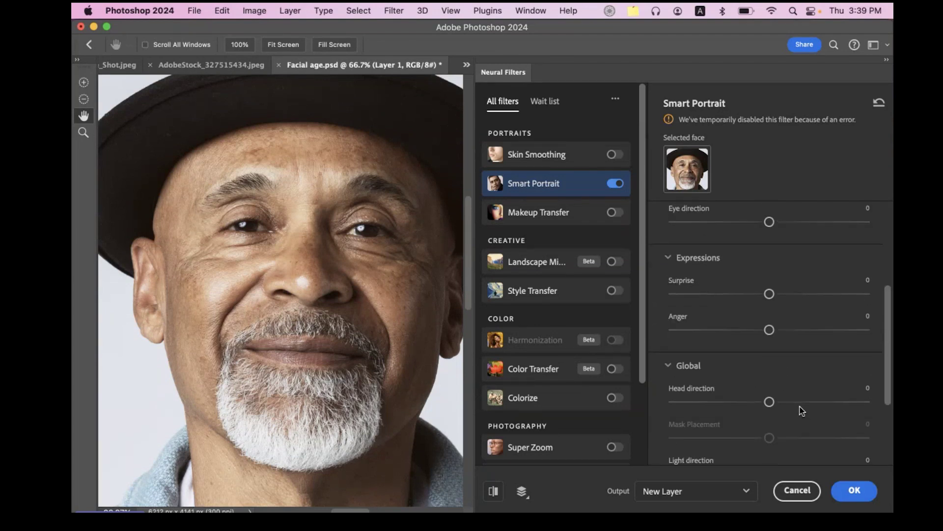
scroll(802, 411, down, 4)
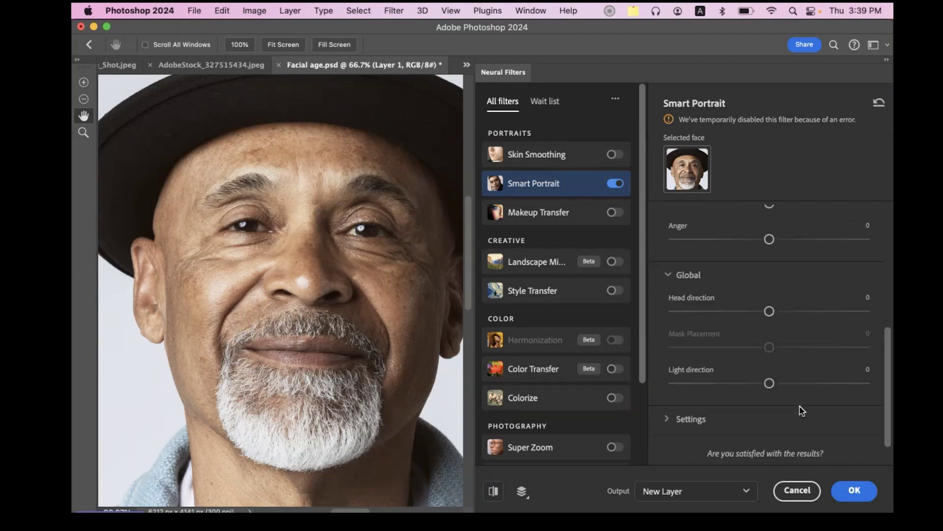
click(856, 491)
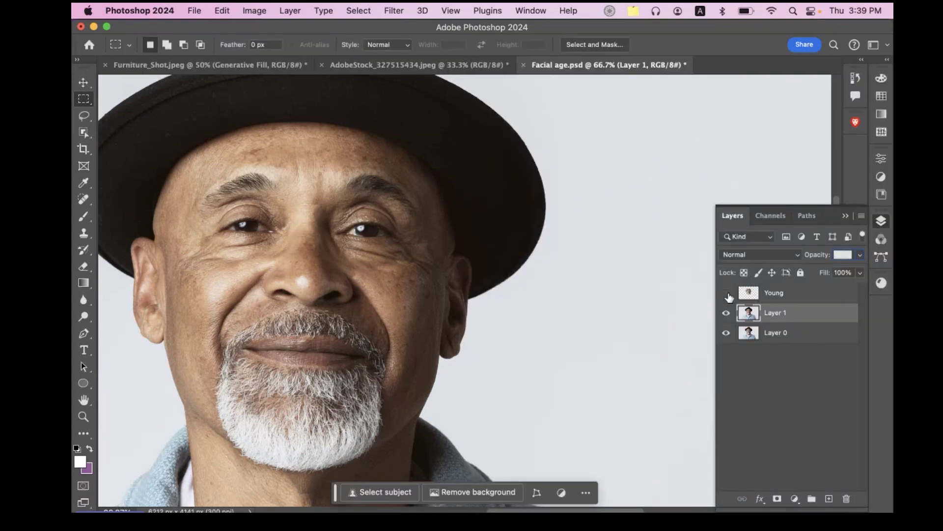
Hide the filter output Layer 1 to compare it with the original portrait.
key(space)
drag(463, 322, 554, 322)
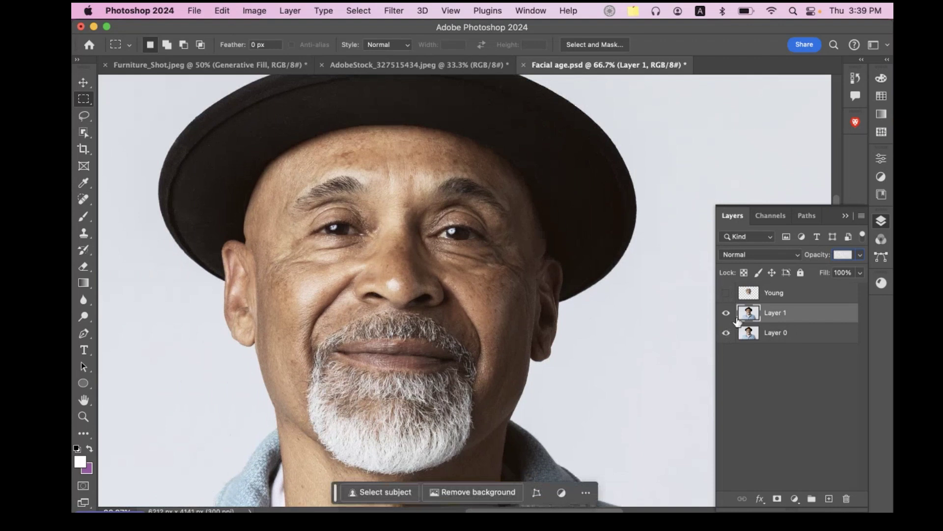
click(726, 313)
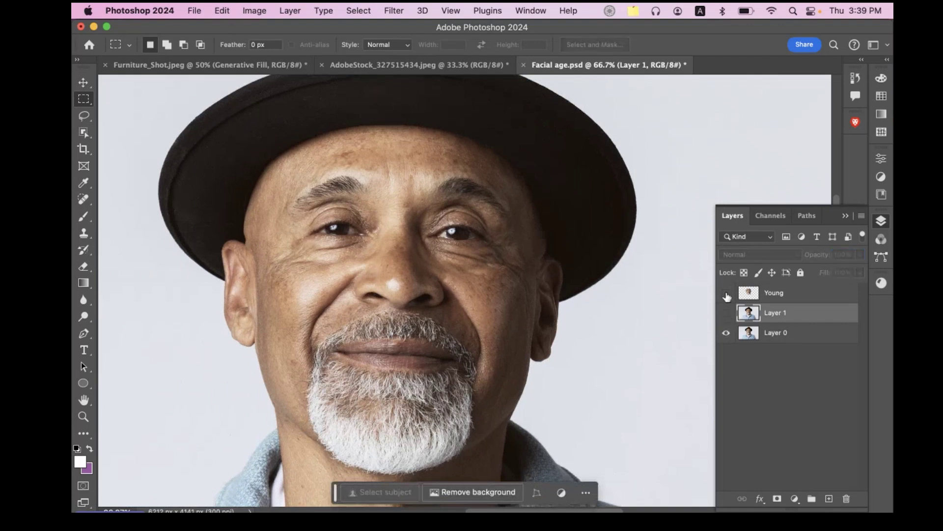
Compare the Young layer with the original portrait at 100% zoom by showing and hiding it repeatedly.
key(super+1)
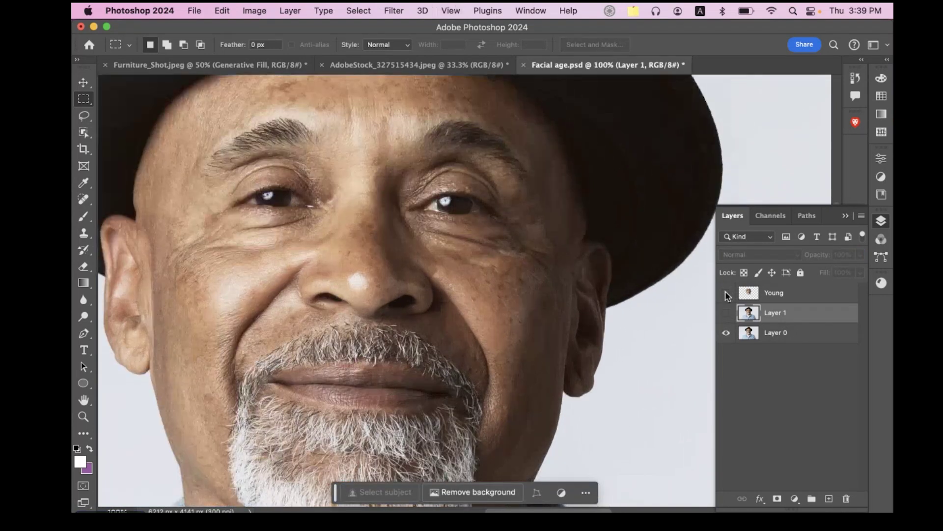
click(726, 293)
click(726, 294)
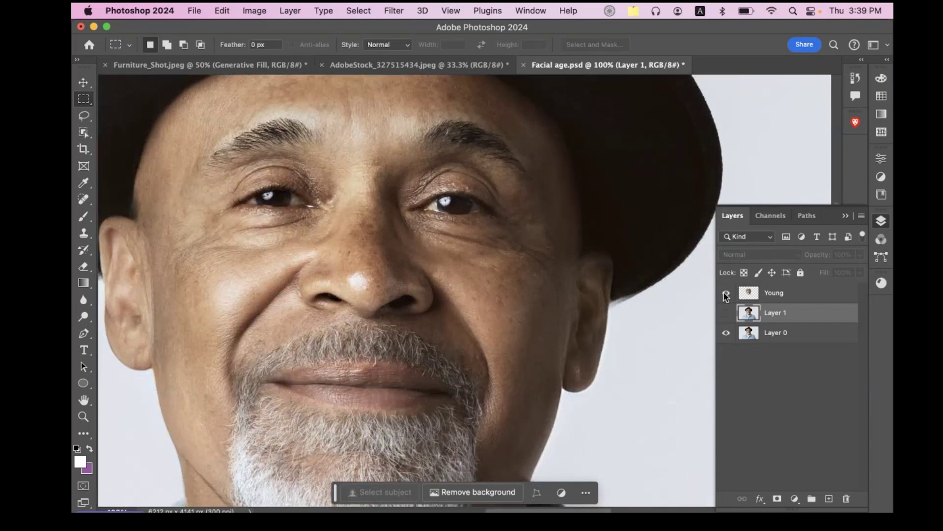
click(725, 294)
click(726, 293)
click(725, 294)
click(726, 294)
Bring up Neural filters.psd and examine the face of the man with glasses at 66.7% zoom.
key(super+Tab)
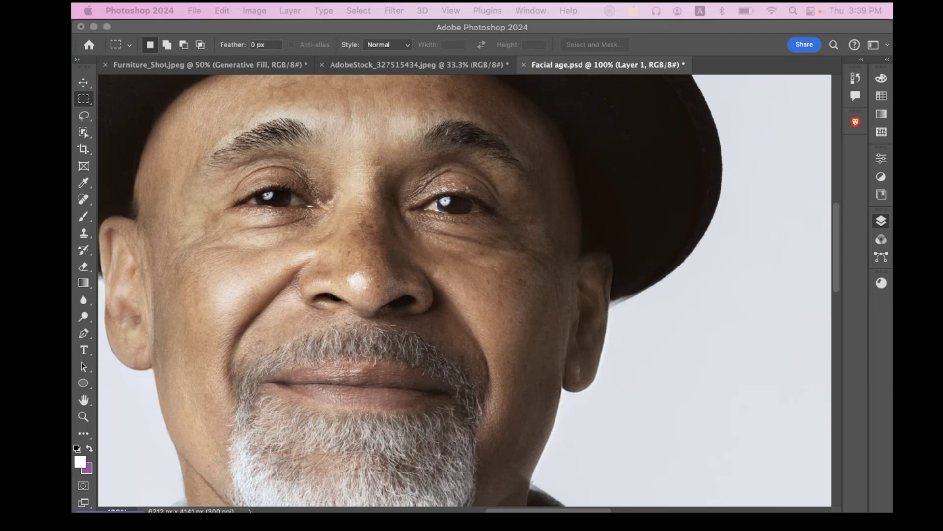
click(754, 385)
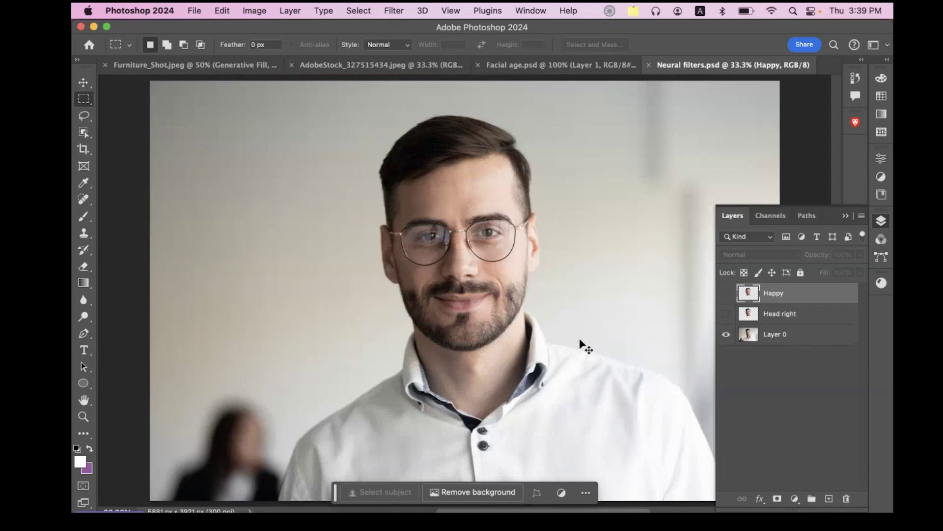
key(super+equal)
scroll(580, 344, up, 3)
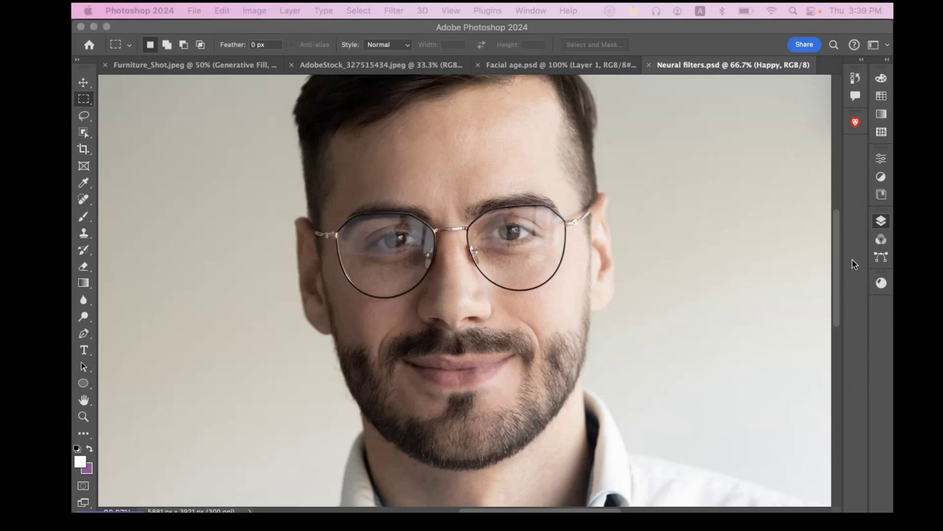
click(887, 222)
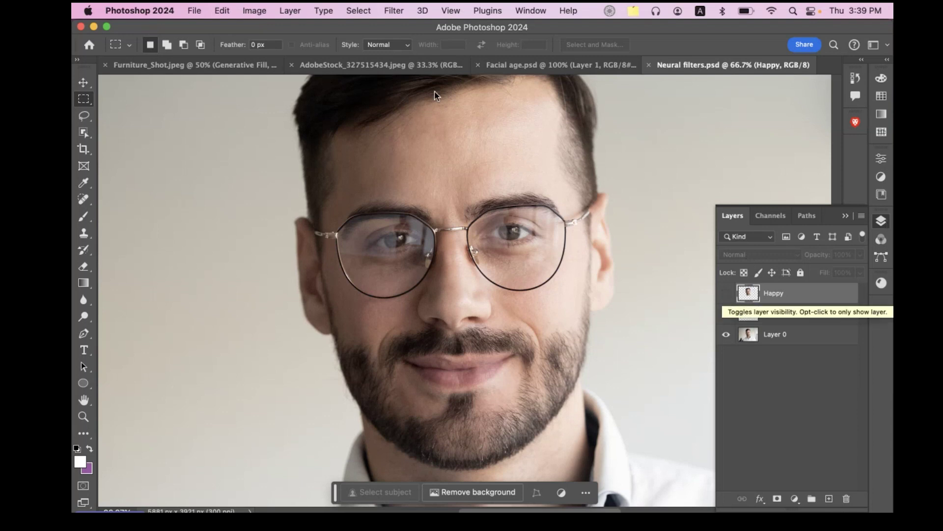
Try the Smart Portrait neural filter on Layer 0, review its Featured settings, and cancel without applying it.
click(400, 12)
click(804, 335)
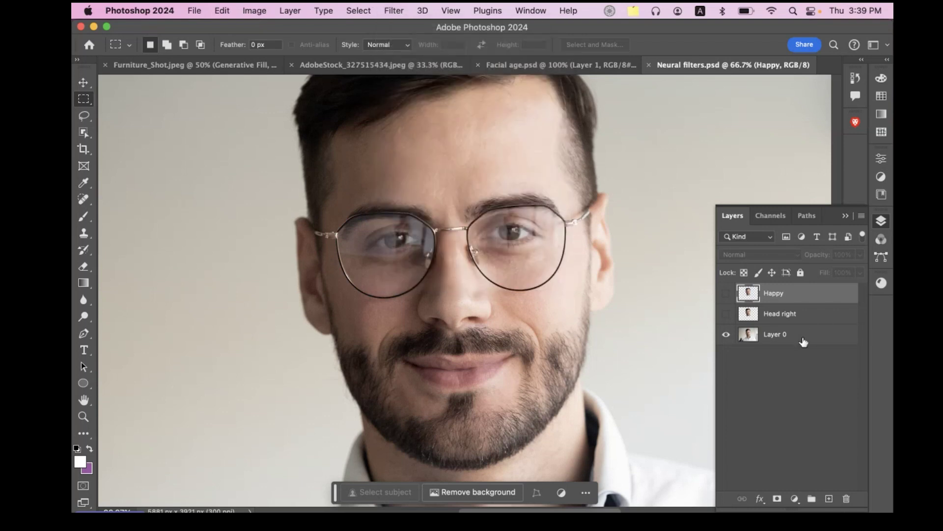
click(803, 335)
click(369, 12)
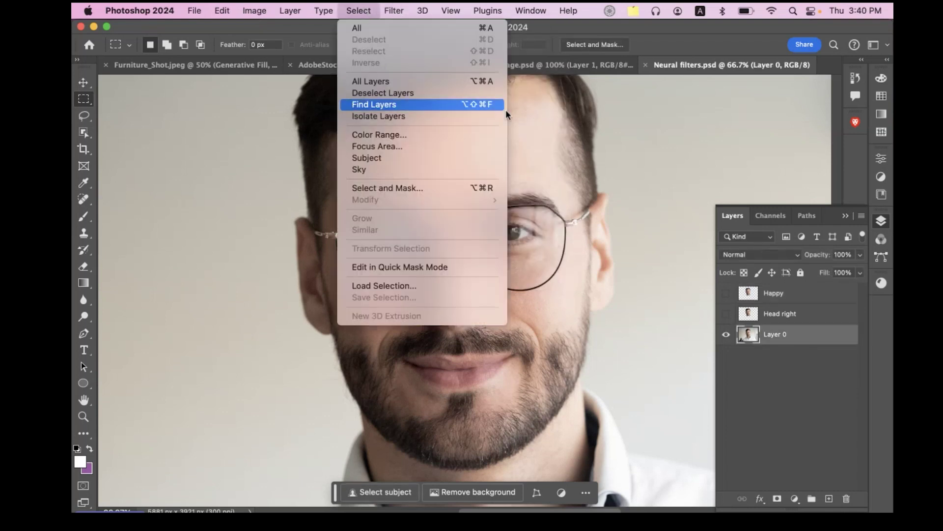
mouse_move(396, 10)
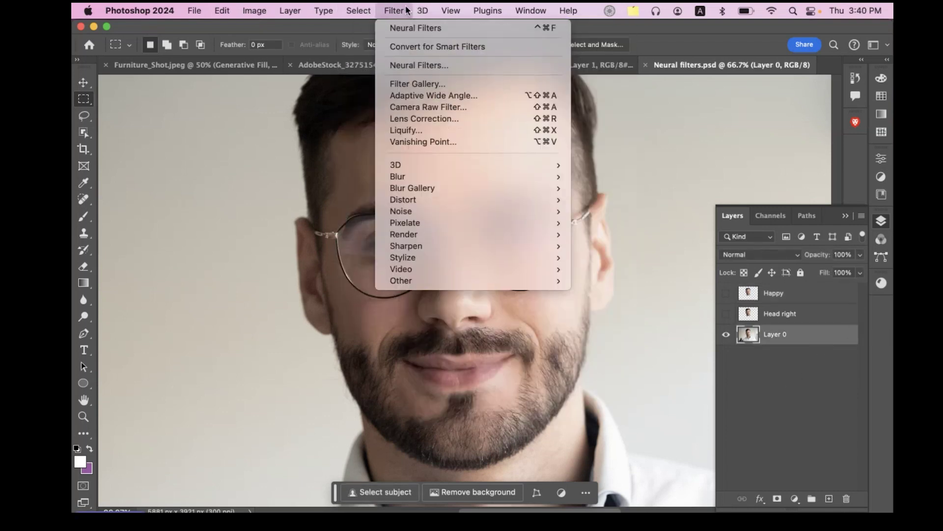
click(408, 64)
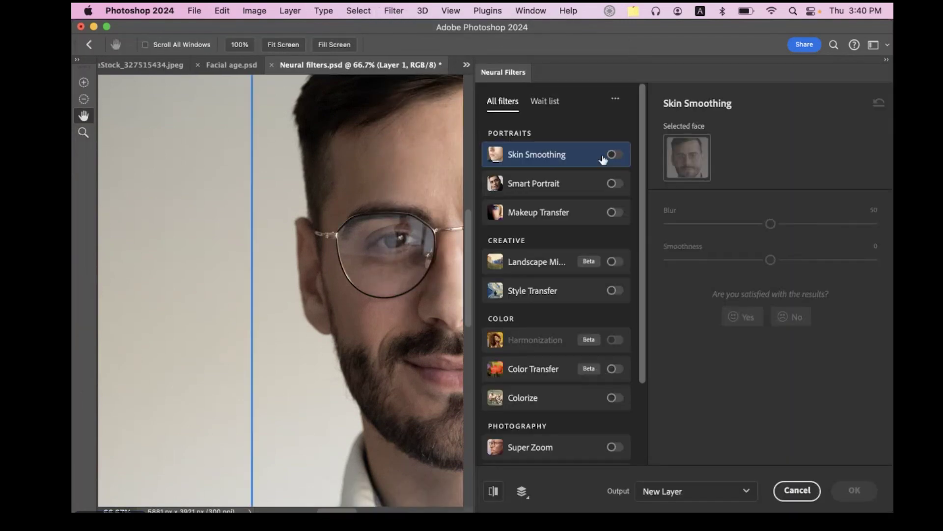
click(612, 183)
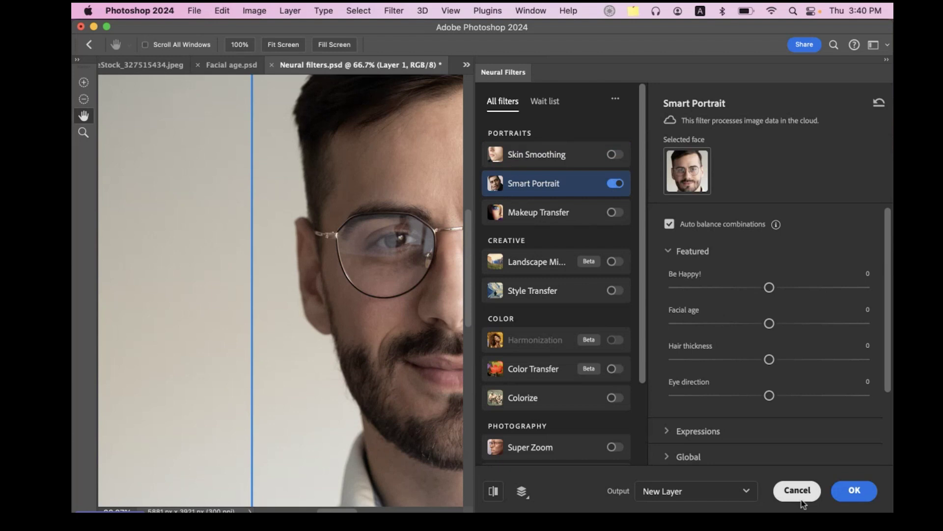
click(800, 499)
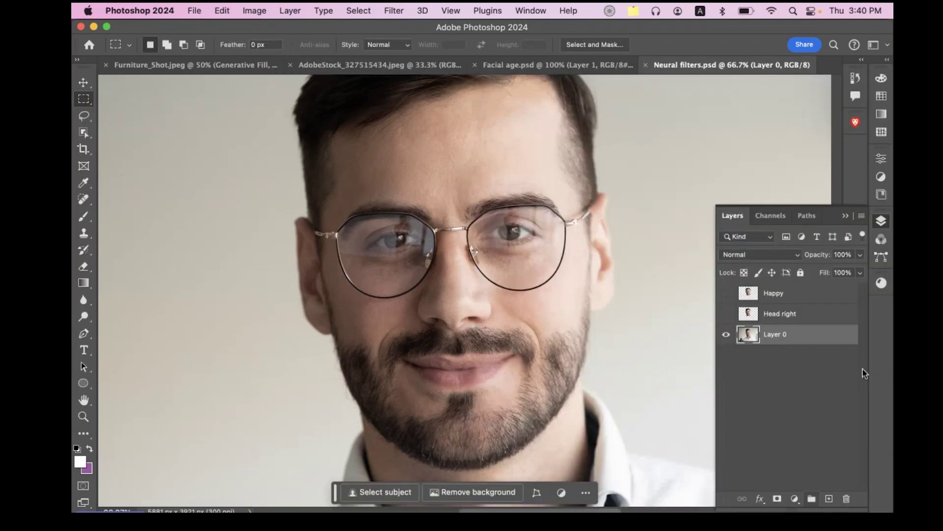
Toggle the Happy layer to compare the smiling version with the original face, leaving it shown.
click(726, 293)
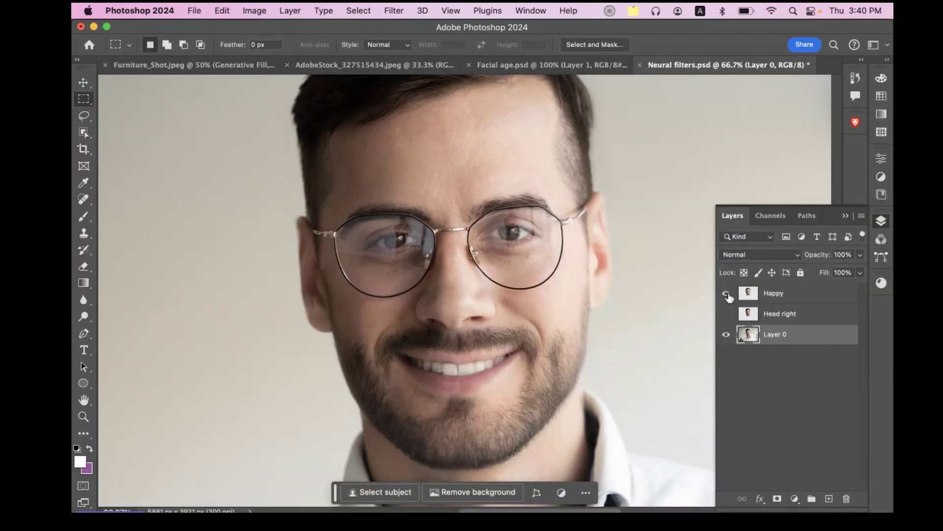
click(726, 293)
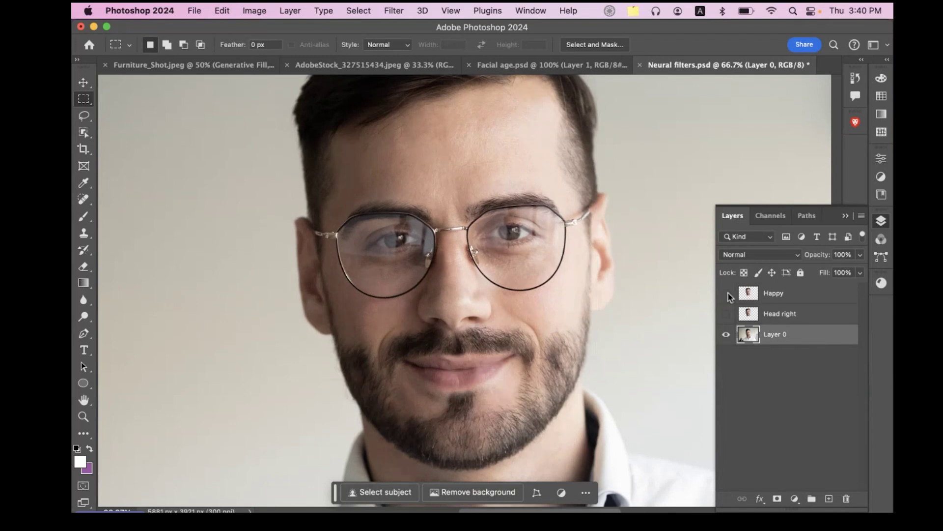
click(726, 293)
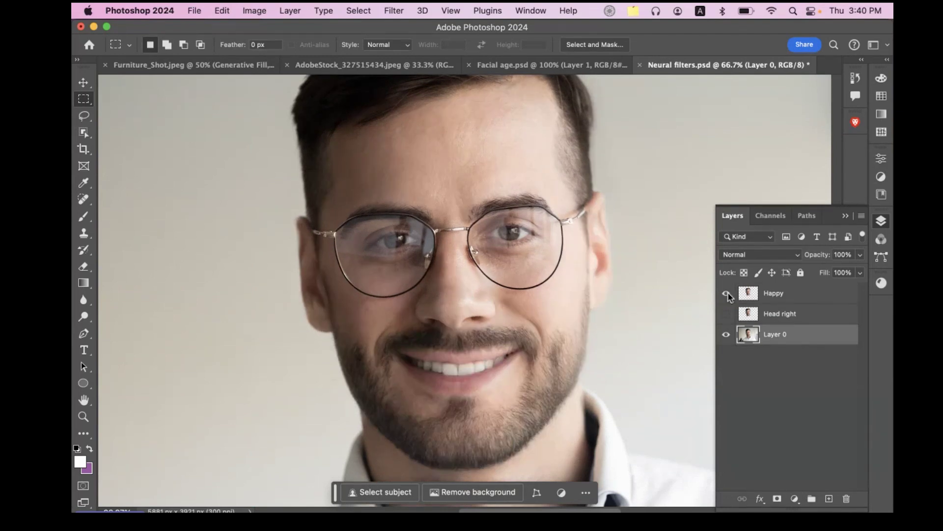
click(726, 294)
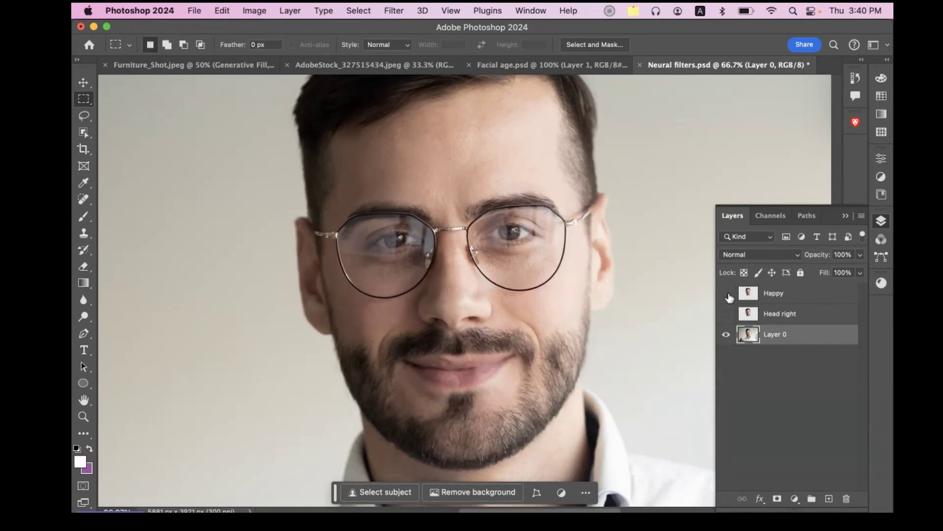
click(726, 293)
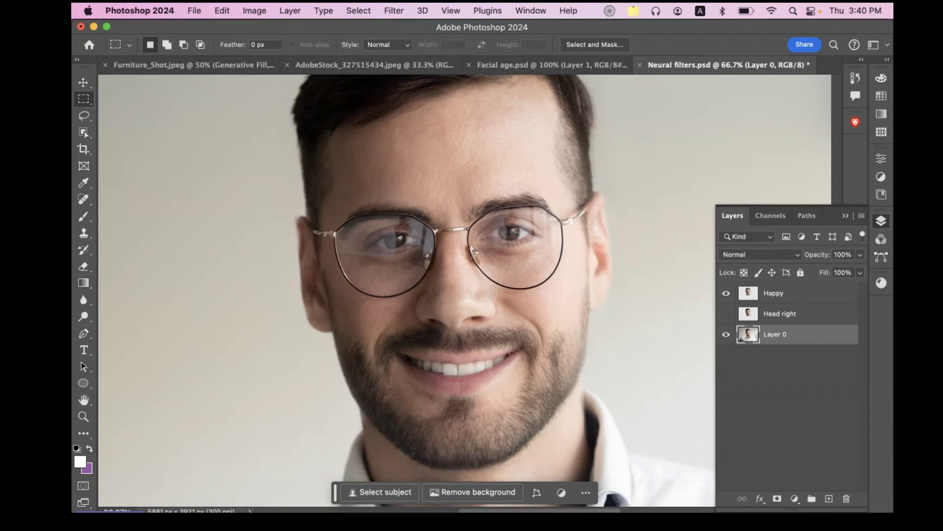
Bring up the boat seascape AdobeStock_448509848.jpeg and unlock its Background layer.
key(super+Tab)
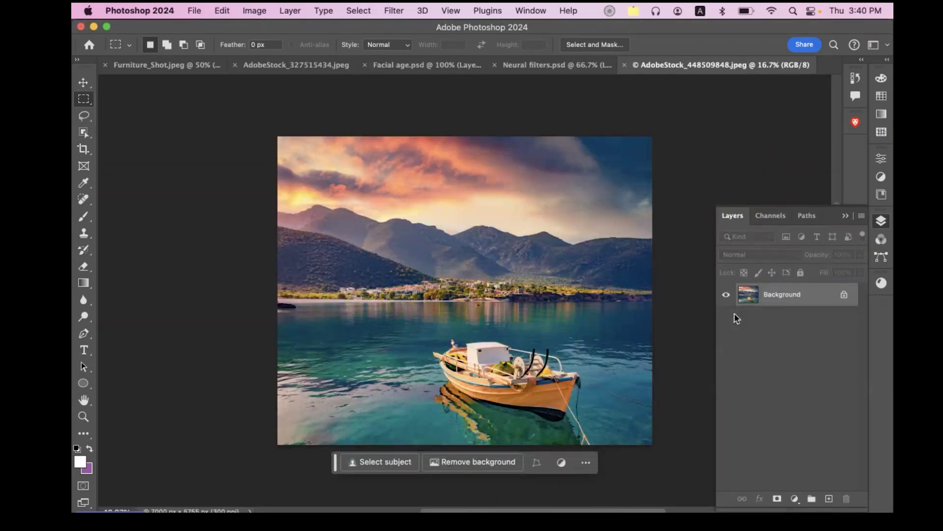
click(844, 294)
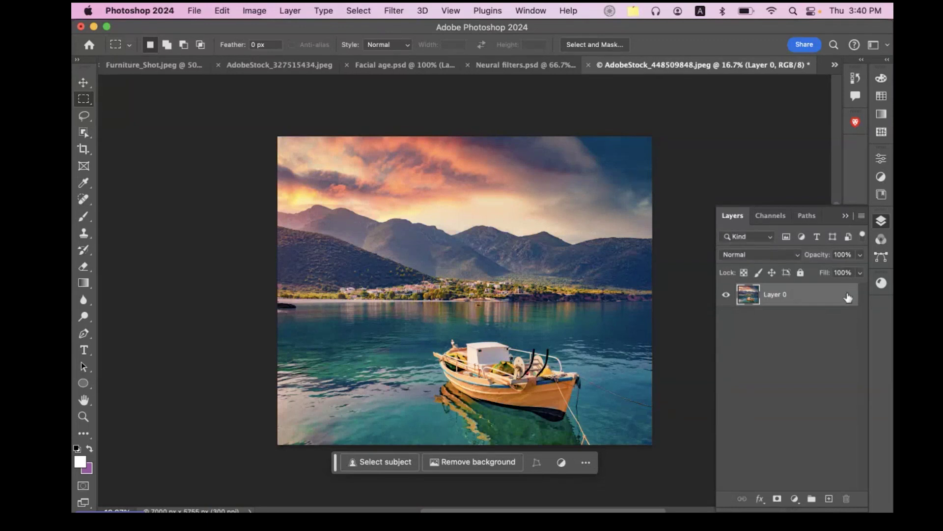
Try Sky Replacement on the seascape with the second Blue Skies preset, and cancel without applying it.
click(226, 15)
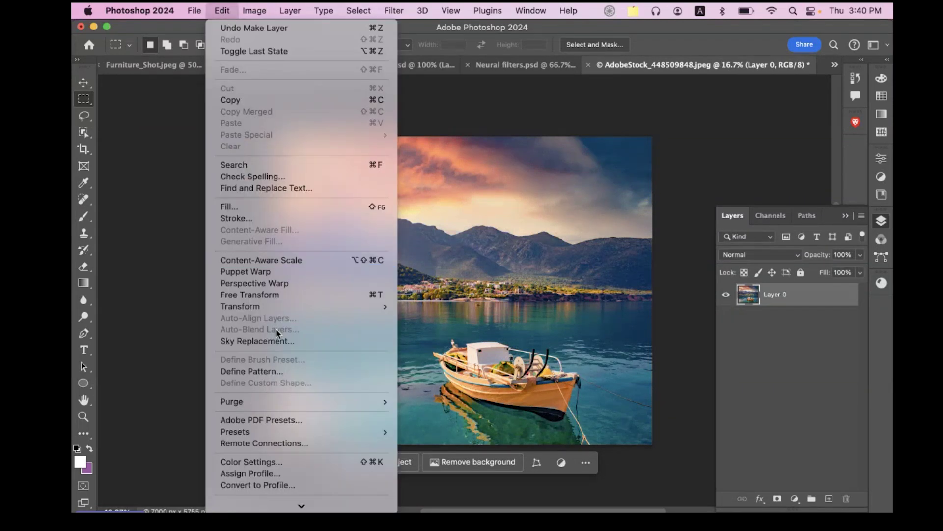
click(276, 341)
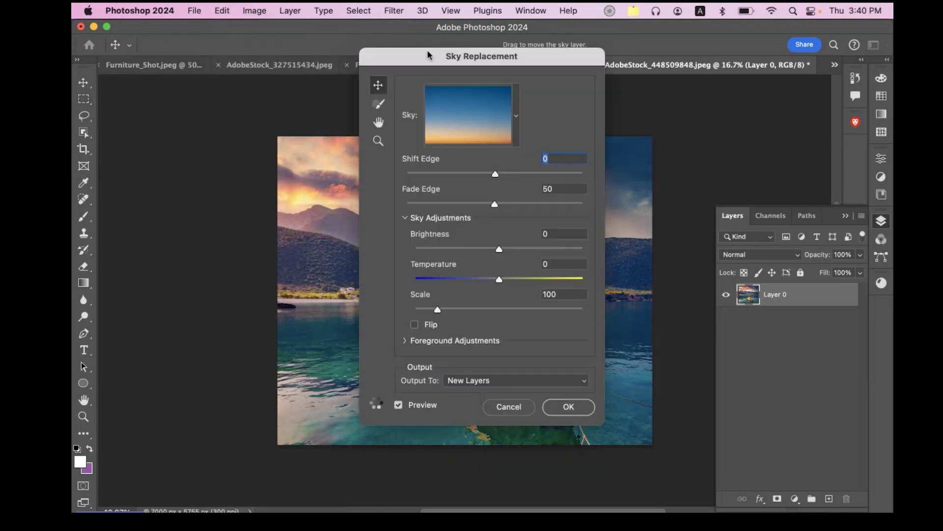
drag(430, 54, 709, 63)
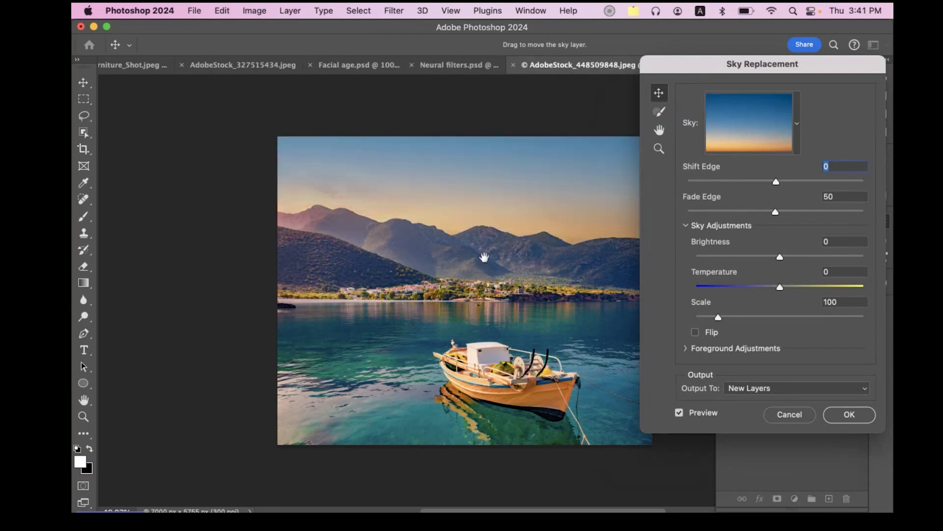
drag(485, 257, 397, 247)
click(797, 125)
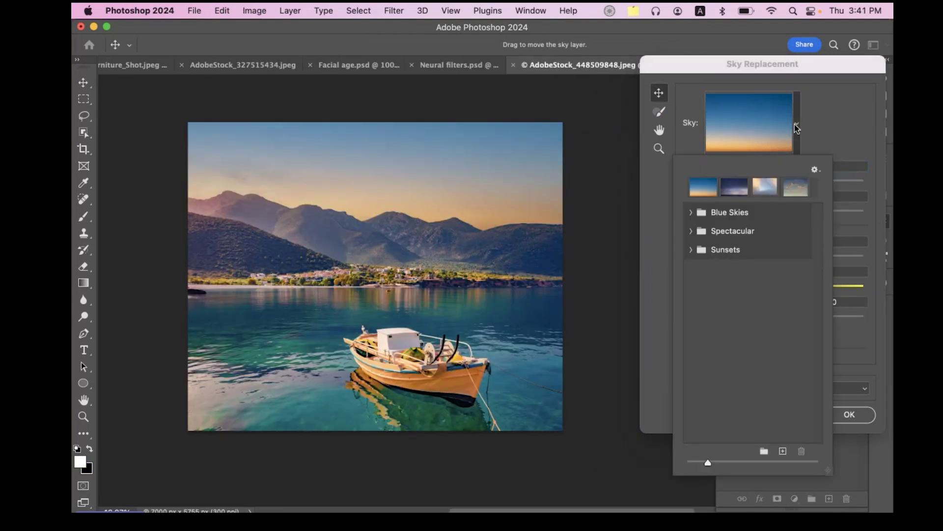
click(690, 212)
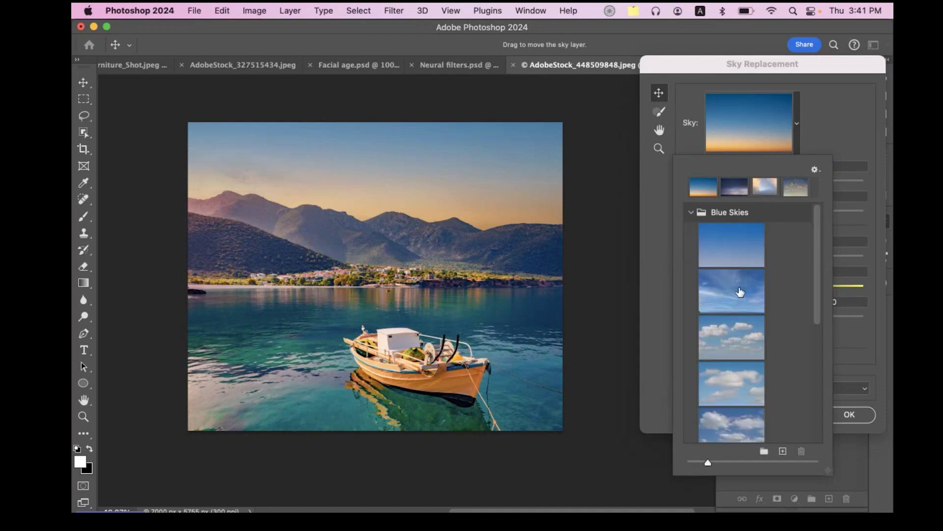
click(739, 304)
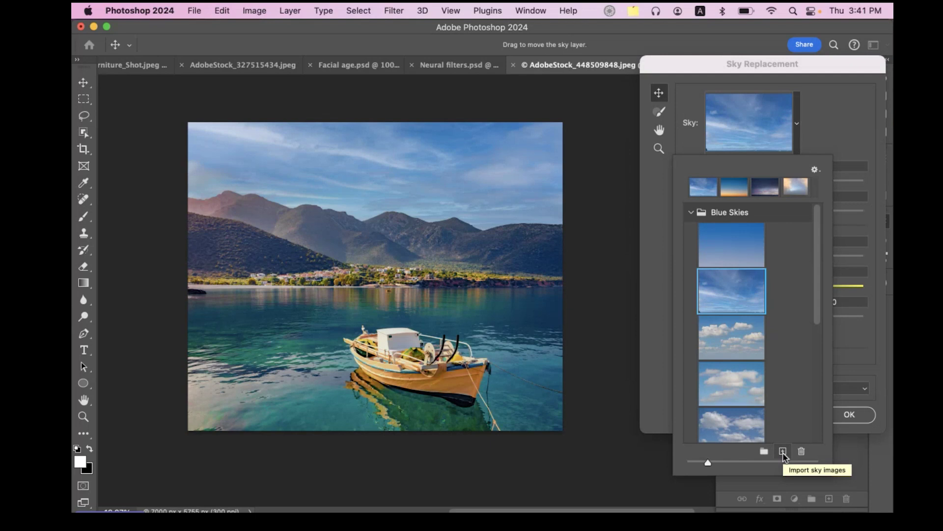
click(648, 373)
click(790, 414)
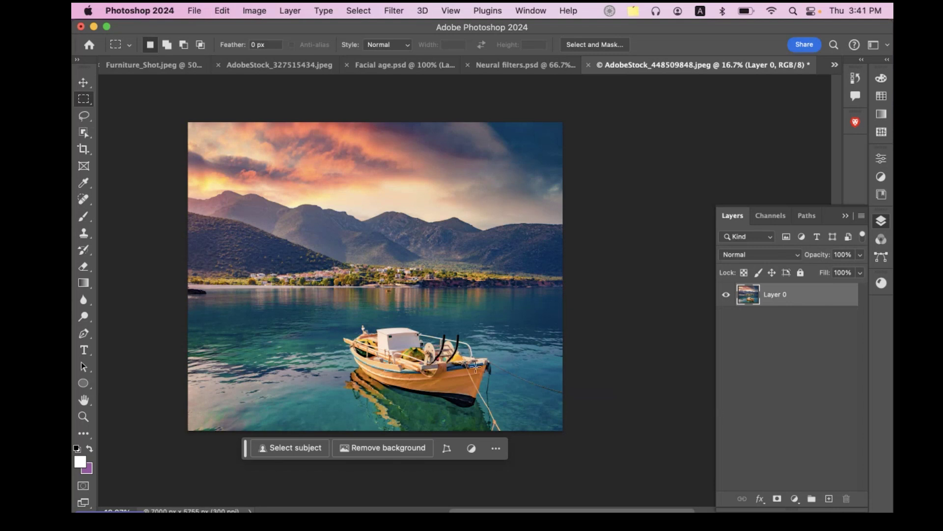
drag(383, 317, 441, 328)
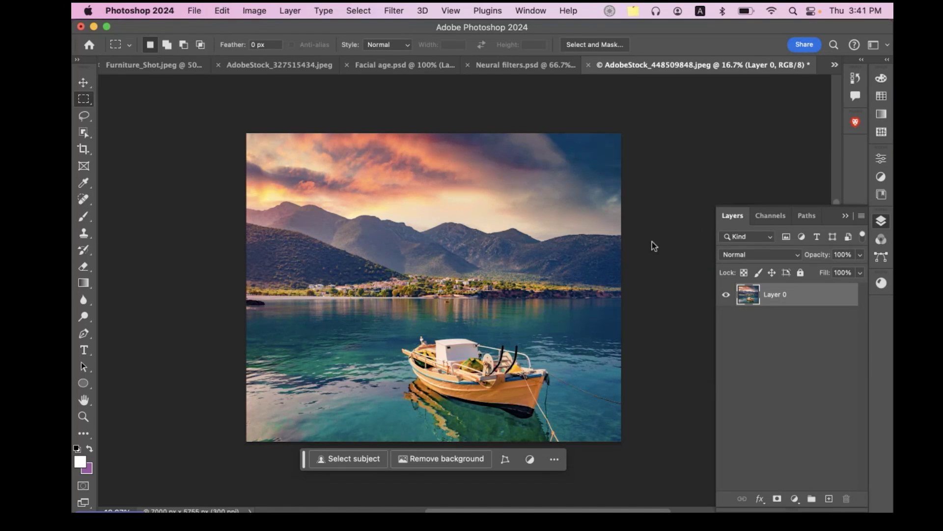
Switch to Chrome and open the Adobe Firefly home page.
key(F7)
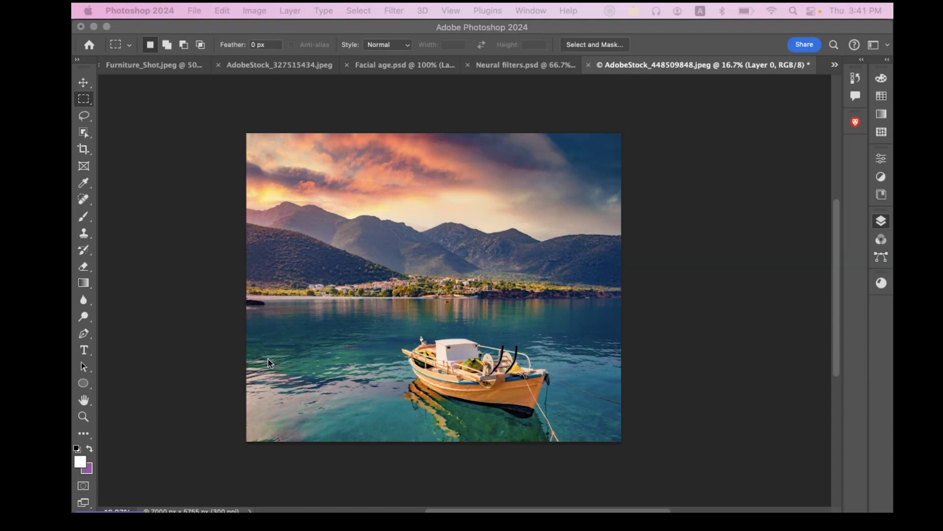
click(265, 489)
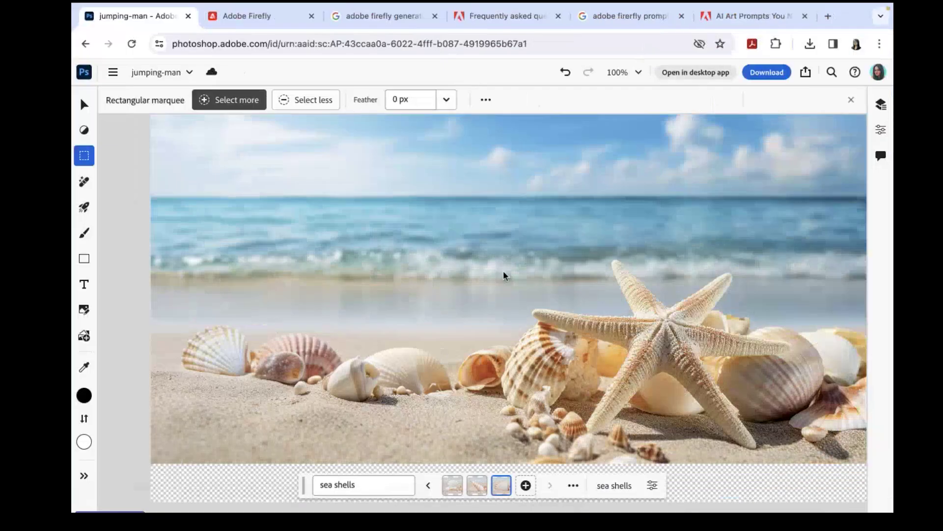
click(231, 27)
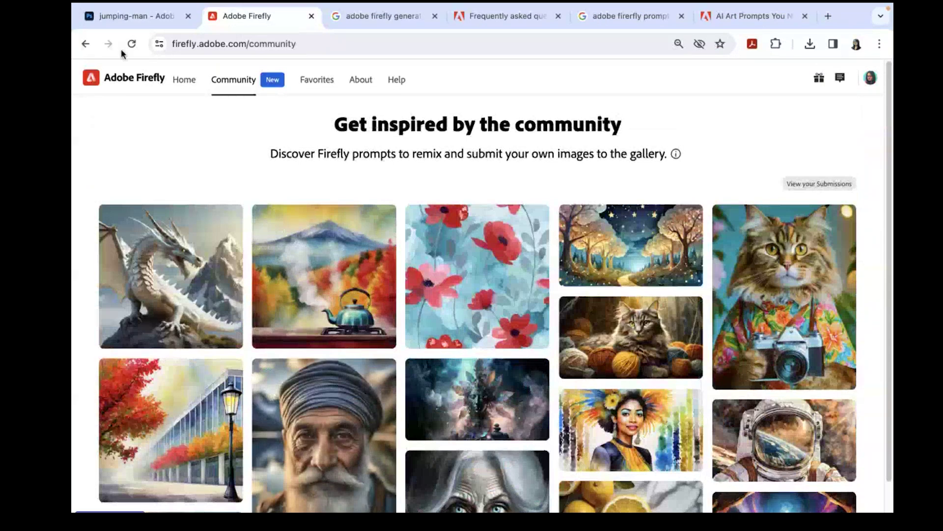
click(110, 78)
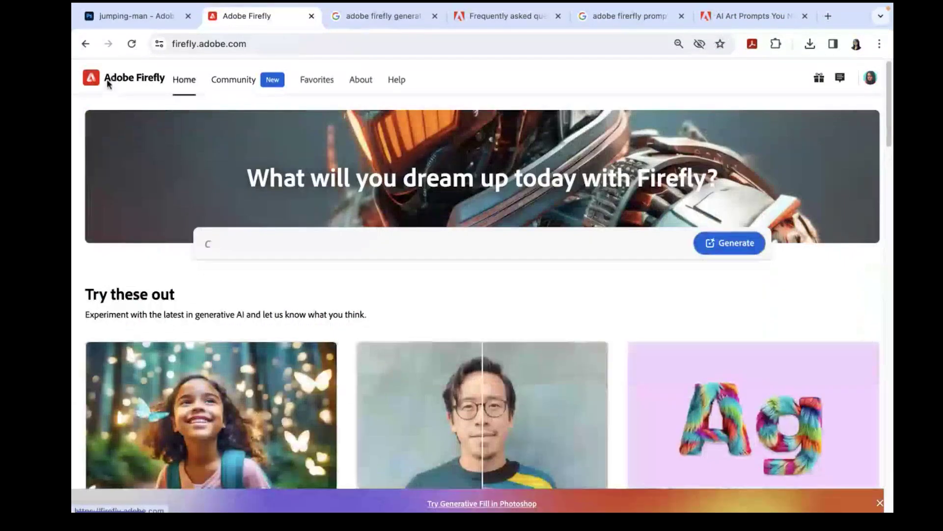
Open Firefly's Generative fill and load the sample photo of the woman in the orange jacket.
scroll(426, 312, down, 3)
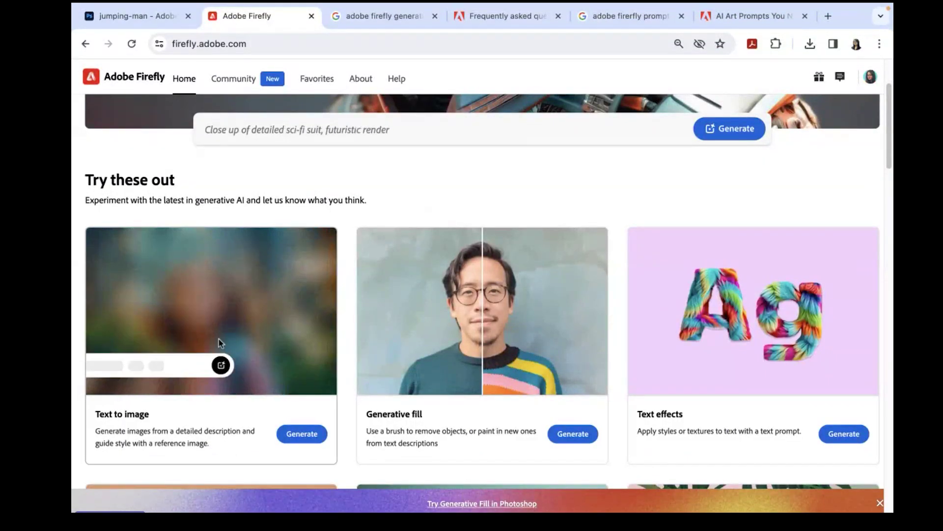
scroll(236, 336, down, 1)
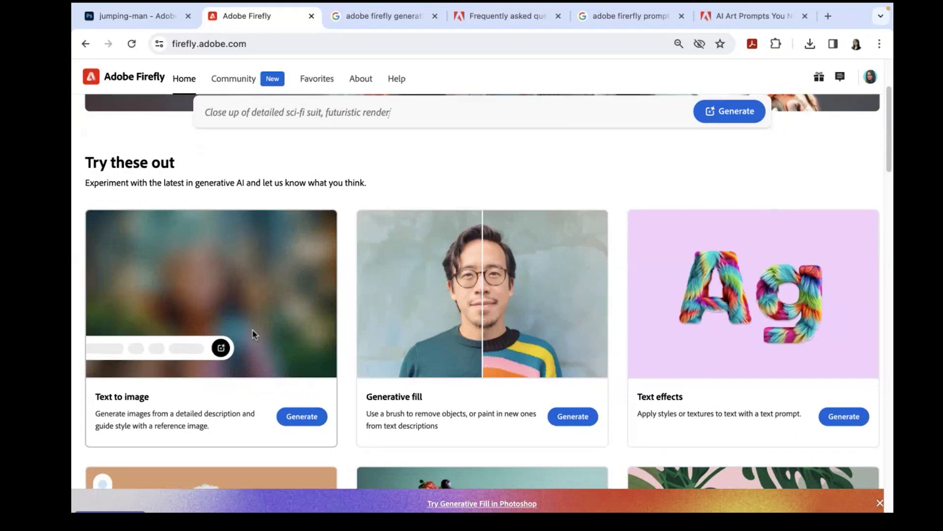
click(579, 419)
scroll(482, 393, down, 5)
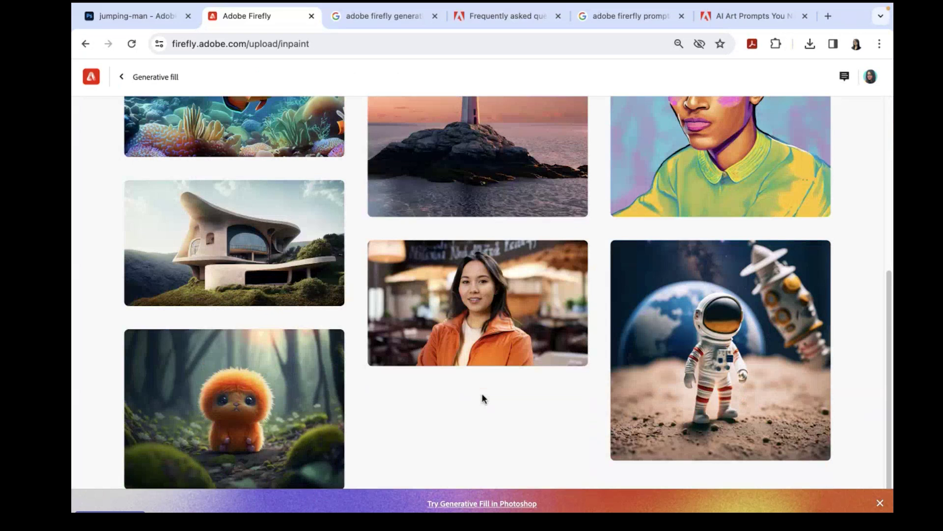
click(475, 287)
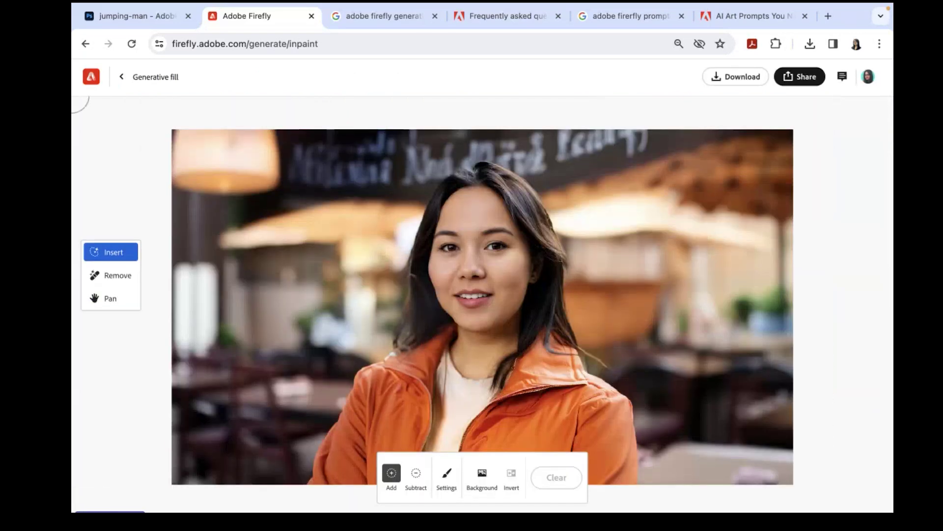
Brush over the woman's entire orange jacket and the shirt beneath it to mark the area for Generative fill.
double_click(426, 453)
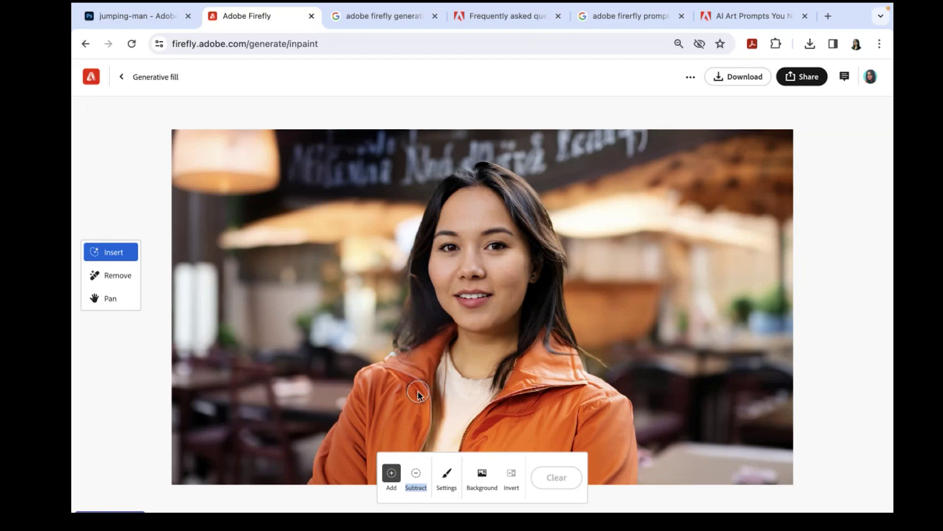
mouse_move(448, 333)
mouse_down()
mouse_move(411, 361)
mouse_move(422, 356)
mouse_move(358, 378)
mouse_move(397, 361)
mouse_move(358, 402)
mouse_move(360, 381)
mouse_move(337, 453)
mouse_move(343, 441)
mouse_move(345, 427)
mouse_move(314, 484)
mouse_move(338, 476)
mouse_move(326, 480)
mouse_move(343, 425)
mouse_up()
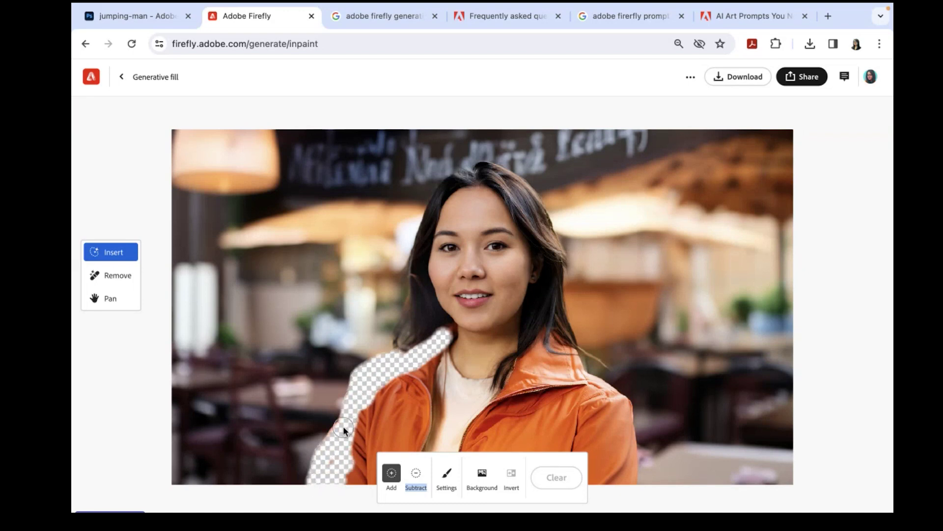
mouse_move(332, 461)
mouse_down()
mouse_move(337, 435)
mouse_move(334, 445)
mouse_move(371, 396)
mouse_move(374, 429)
mouse_move(332, 470)
mouse_up()
mouse_move(368, 440)
mouse_down()
mouse_move(366, 465)
mouse_move(407, 402)
mouse_move(397, 416)
mouse_up()
drag(411, 376, 438, 383)
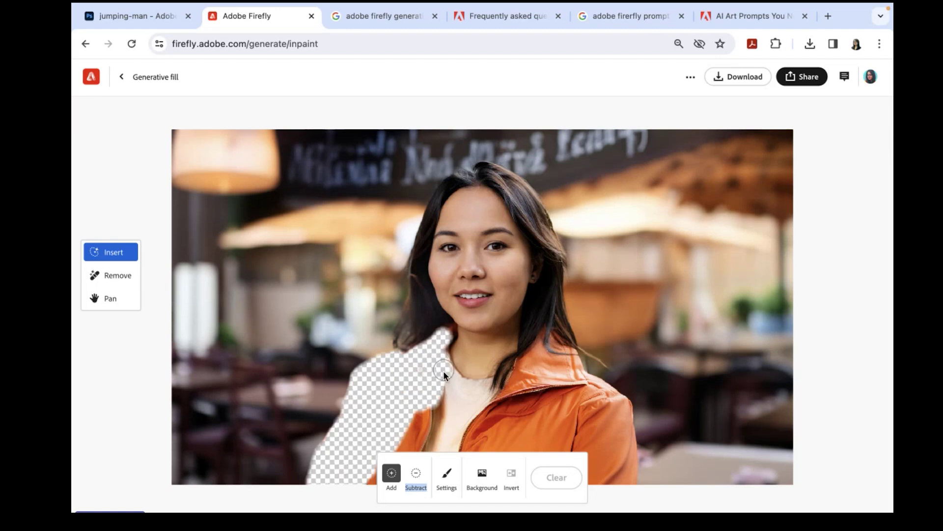
mouse_move(456, 389)
mouse_down()
mouse_move(503, 388)
mouse_move(433, 410)
mouse_move(418, 434)
mouse_move(478, 399)
mouse_move(521, 435)
mouse_move(432, 442)
mouse_up()
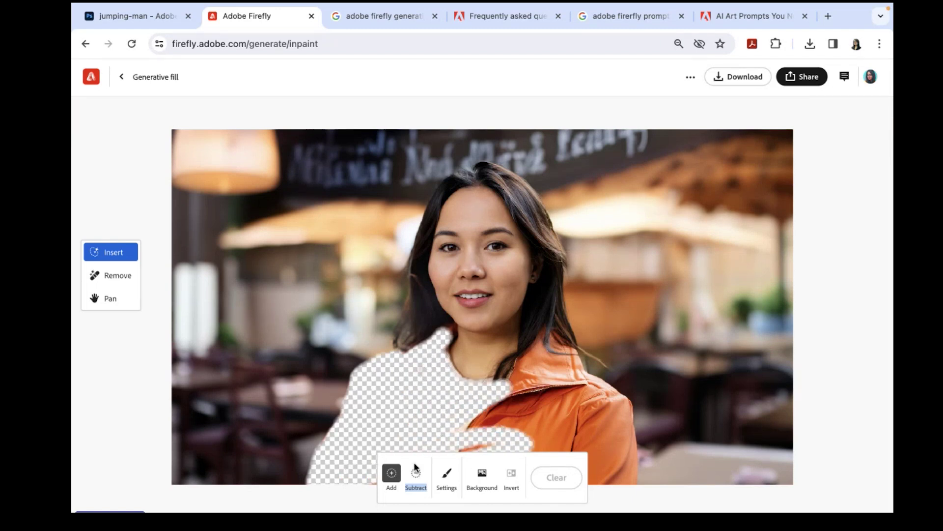
mouse_move(530, 445)
mouse_down()
mouse_move(551, 433)
mouse_move(545, 415)
mouse_move(522, 416)
mouse_move(532, 391)
mouse_up()
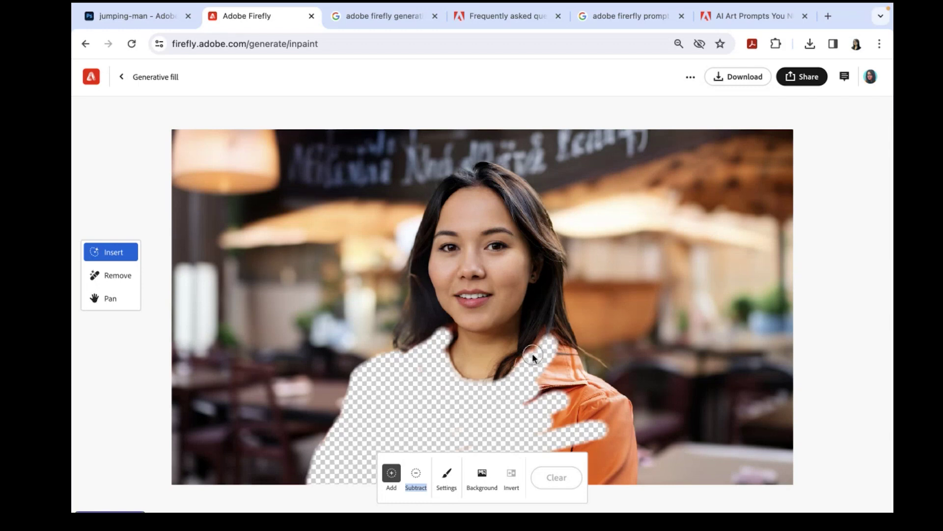
mouse_move(564, 349)
mouse_down()
mouse_move(538, 404)
mouse_move(553, 366)
mouse_up()
mouse_move(535, 404)
mouse_down()
mouse_move(562, 359)
mouse_move(557, 413)
mouse_up()
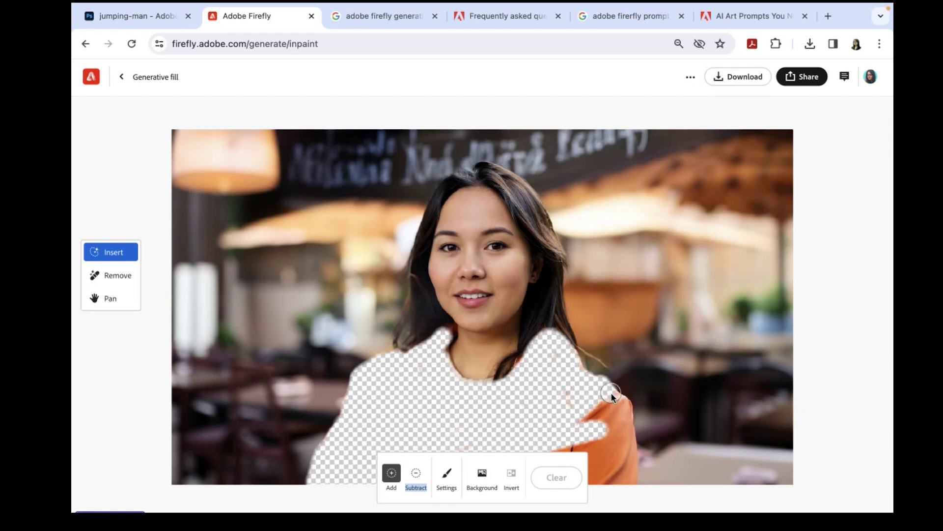
mouse_move(611, 396)
mouse_down()
mouse_move(636, 459)
mouse_move(632, 482)
mouse_move(623, 484)
mouse_up()
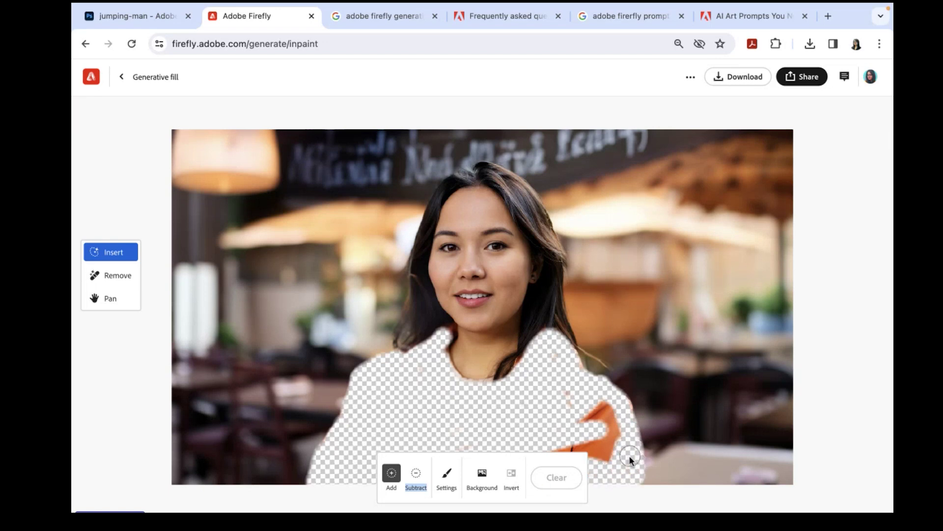
mouse_move(612, 411)
mouse_down()
mouse_move(594, 386)
mouse_move(590, 410)
mouse_move(556, 391)
mouse_move(548, 358)
mouse_move(607, 463)
mouse_move(611, 451)
mouse_move(543, 457)
mouse_up()
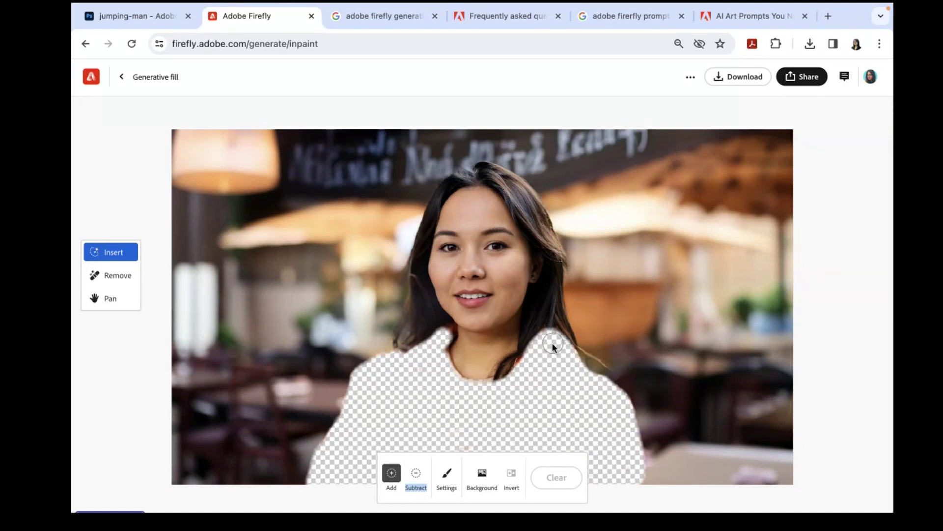
drag(518, 370, 517, 373)
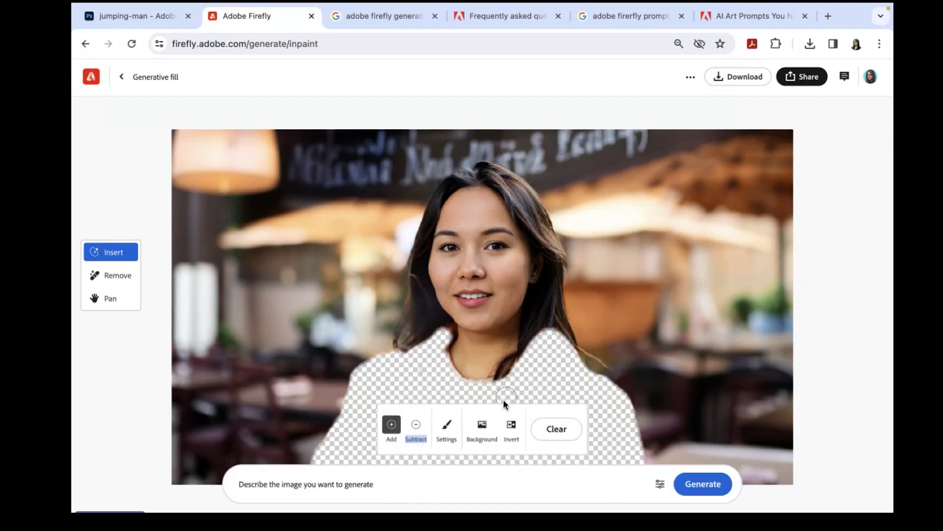
Generate a fill for the brushed area with the prompt "denim jacket".
click(288, 484)
text(denim )
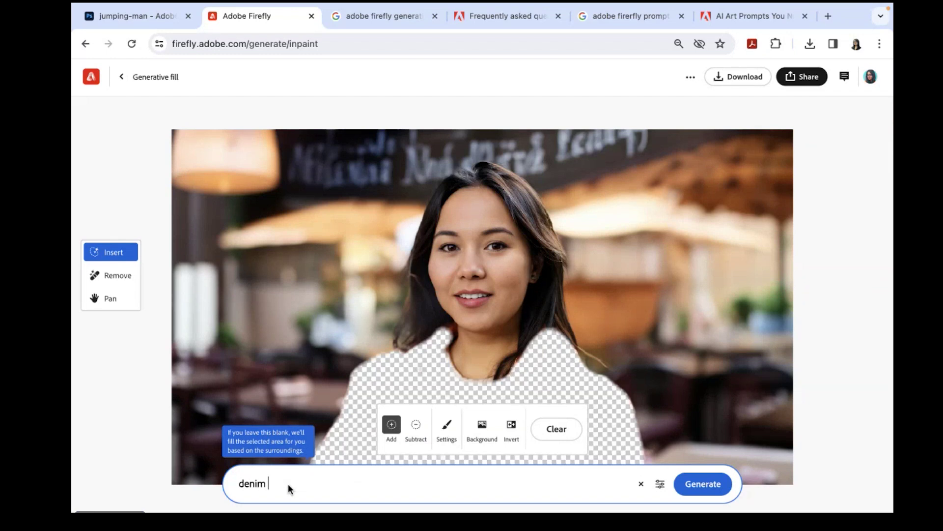
text(jacket)
key(Return)
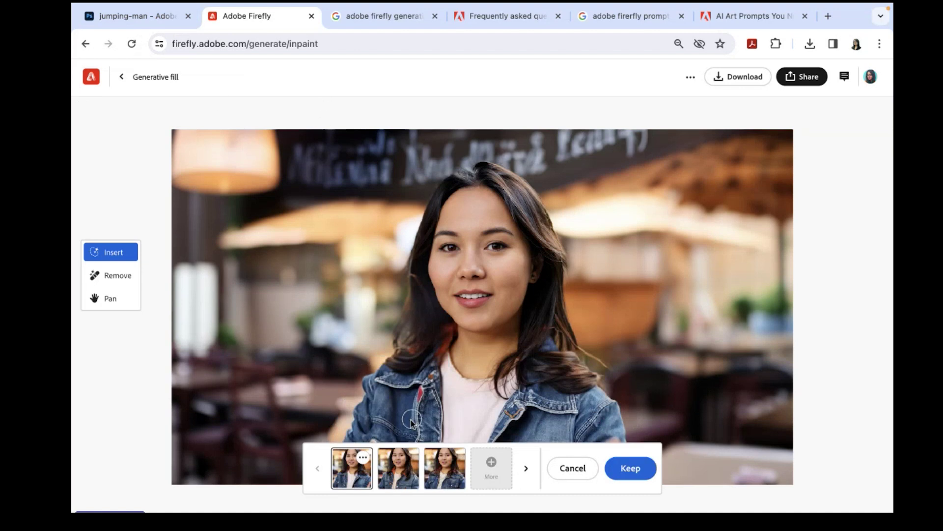
Inspect the lower part of the portrait and preview the second and third denim jacket variations.
key(space)
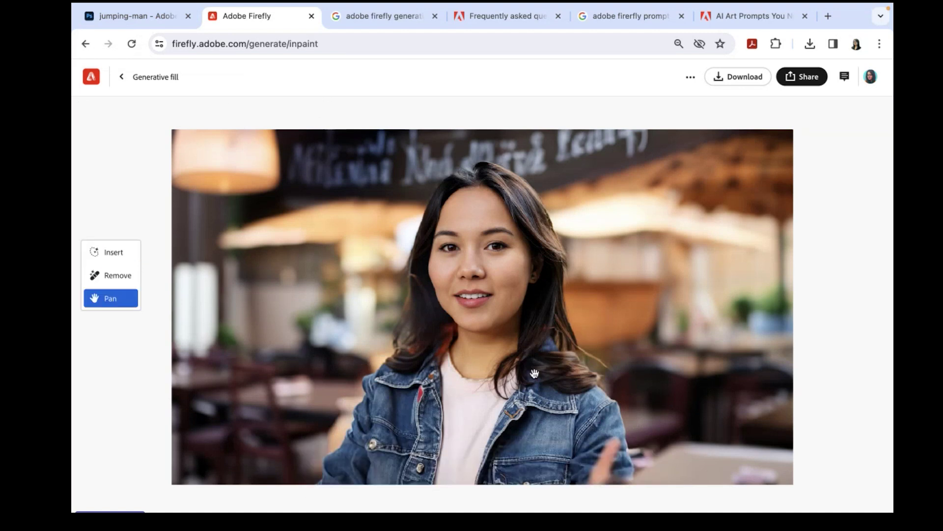
drag(573, 335, 559, 298)
click(393, 473)
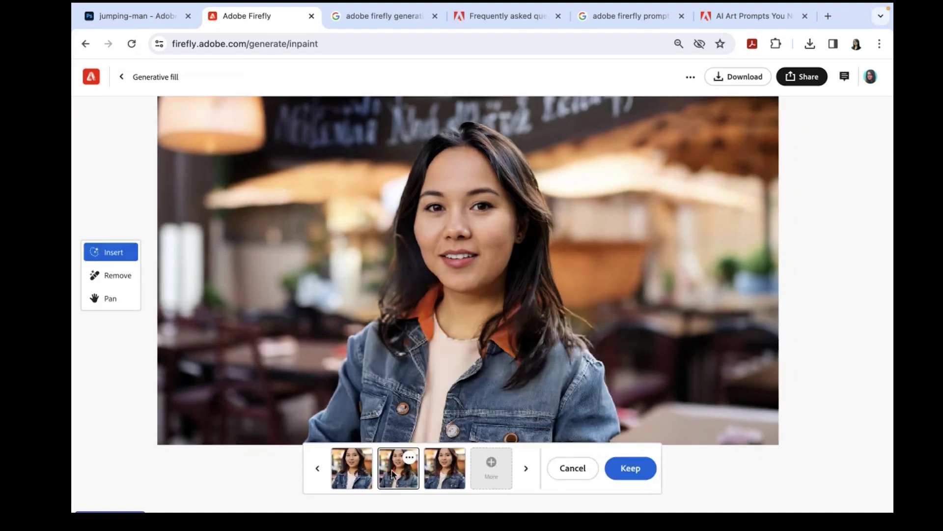
click(443, 475)
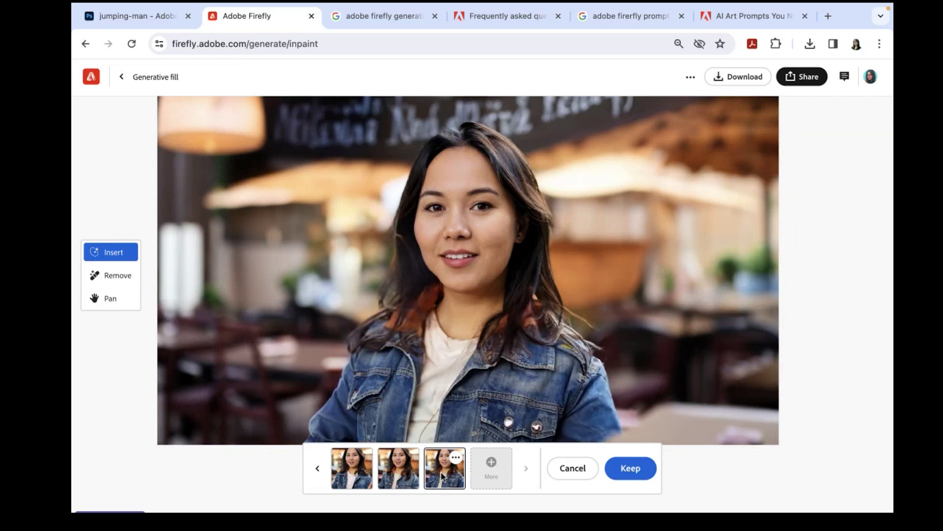
Leave Generative fill for the Firefly home page and look over the cards of the available generative tools.
click(122, 77)
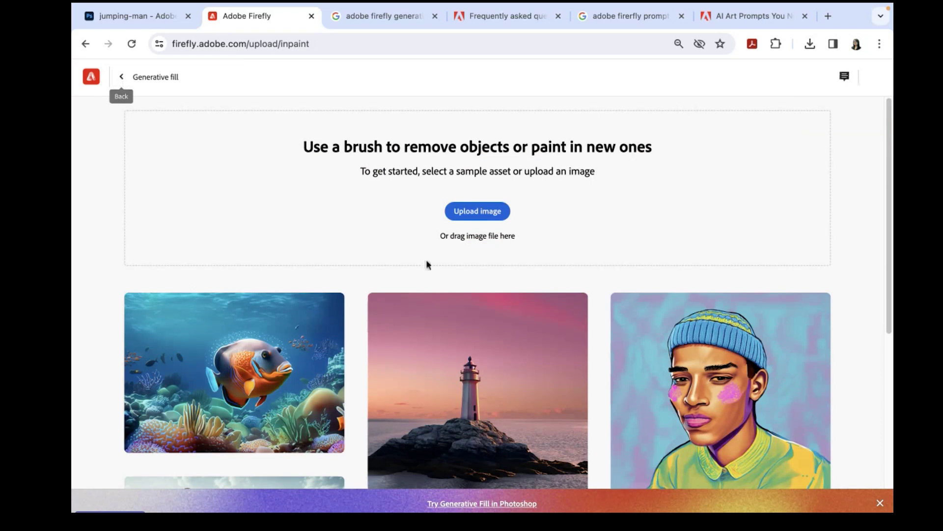
click(123, 75)
scroll(358, 343, down, 5)
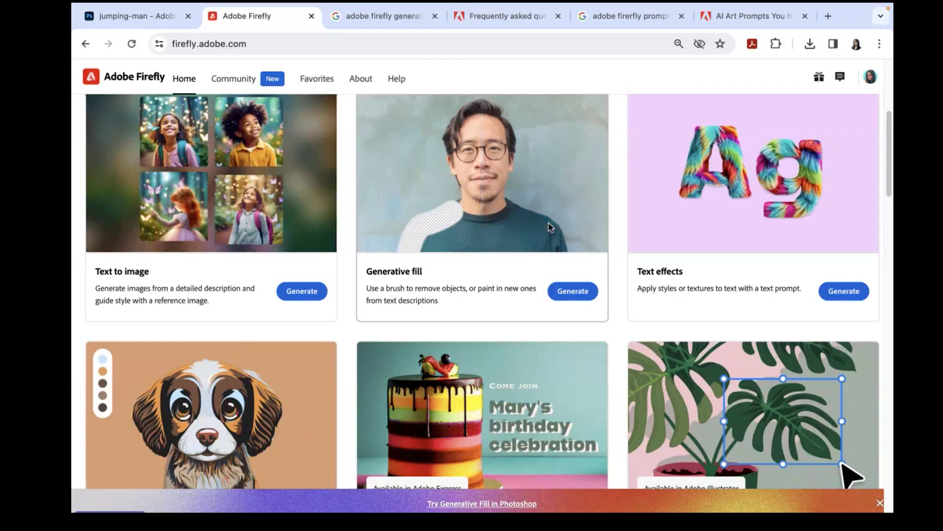
scroll(558, 381, down, 8)
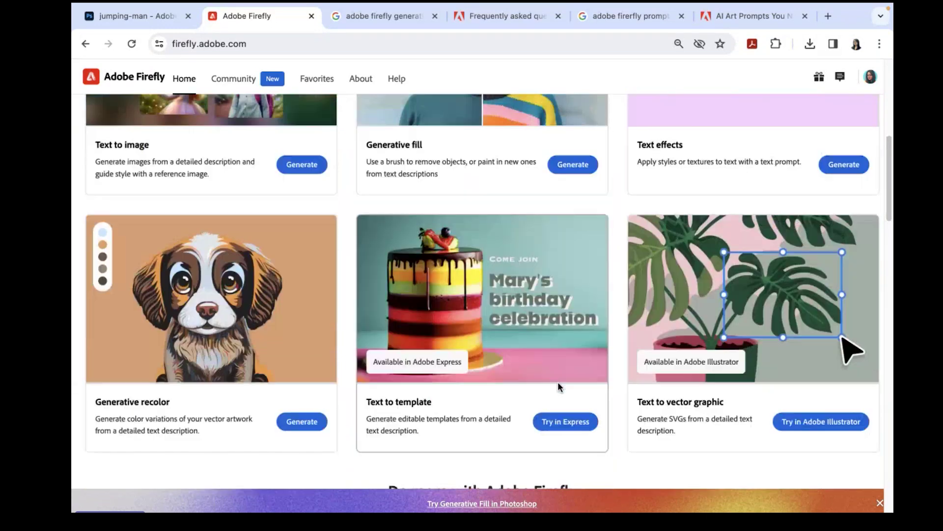
scroll(558, 381, down, 3)
scroll(558, 381, up, 10)
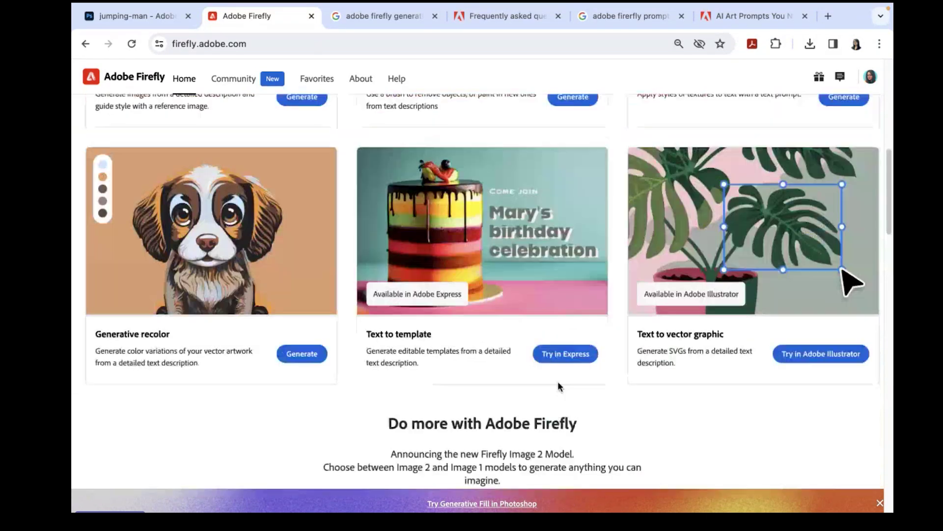